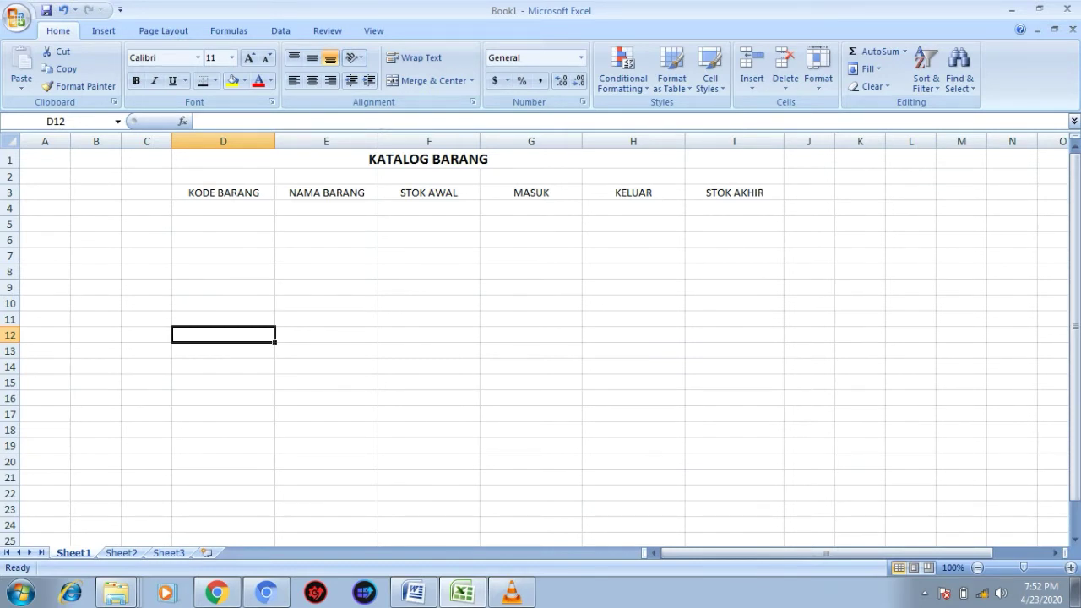
Create a table with headers from the KATALOG BARANG header row, D3:I3 on Sheet1
{"action": "left_click", "coordinate": [223, 193]}
{"action": "left_click_drag", "start_coordinate": [223, 192], "coordinate": [734, 193]}
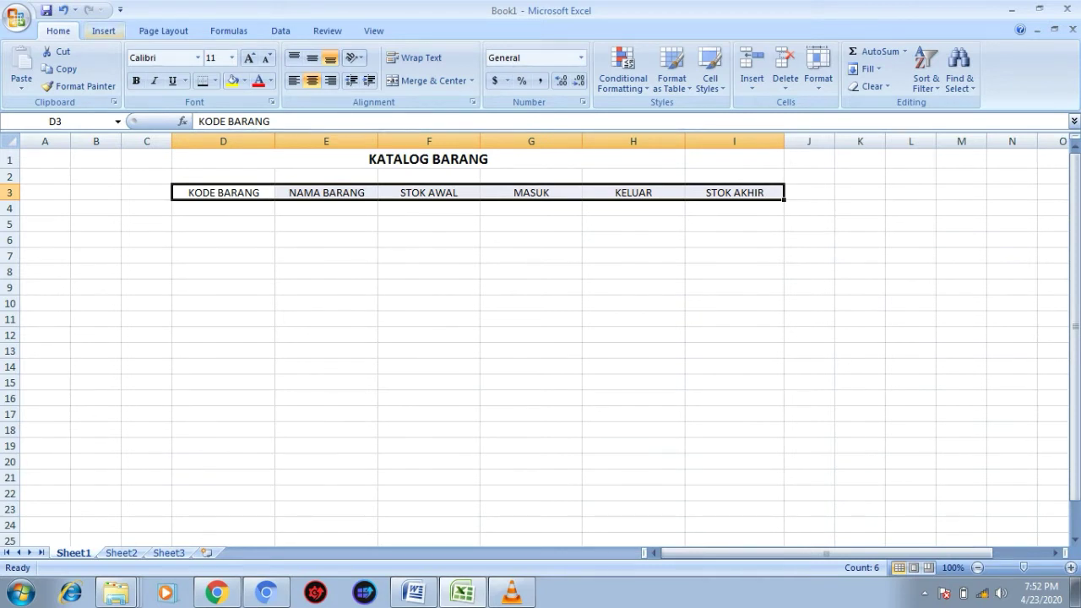
{"action": "left_click", "coordinate": [103, 30]}
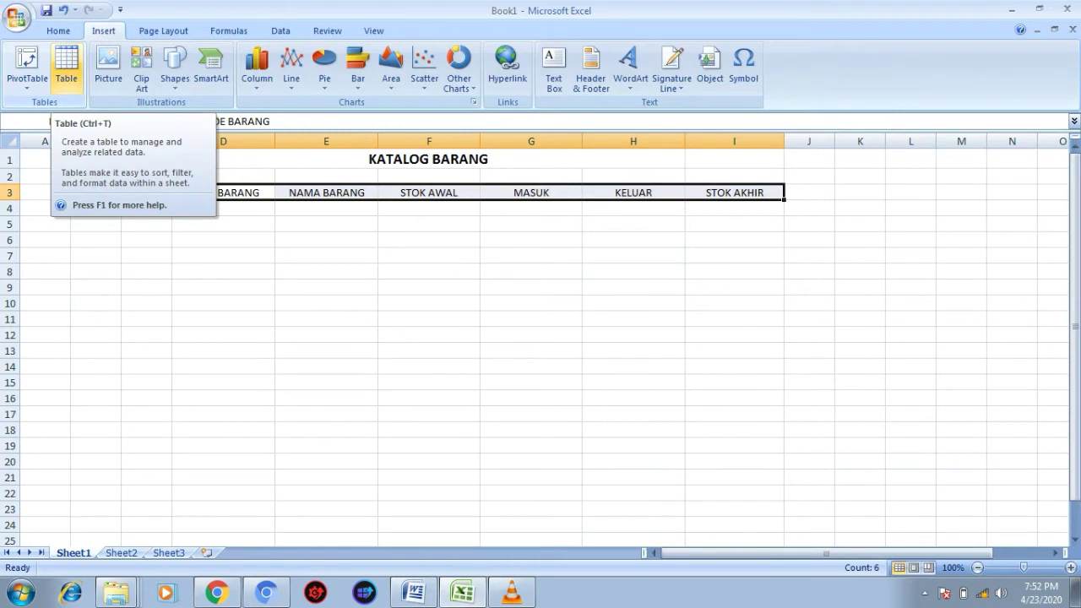
{"action": "left_click", "coordinate": [66, 68]}
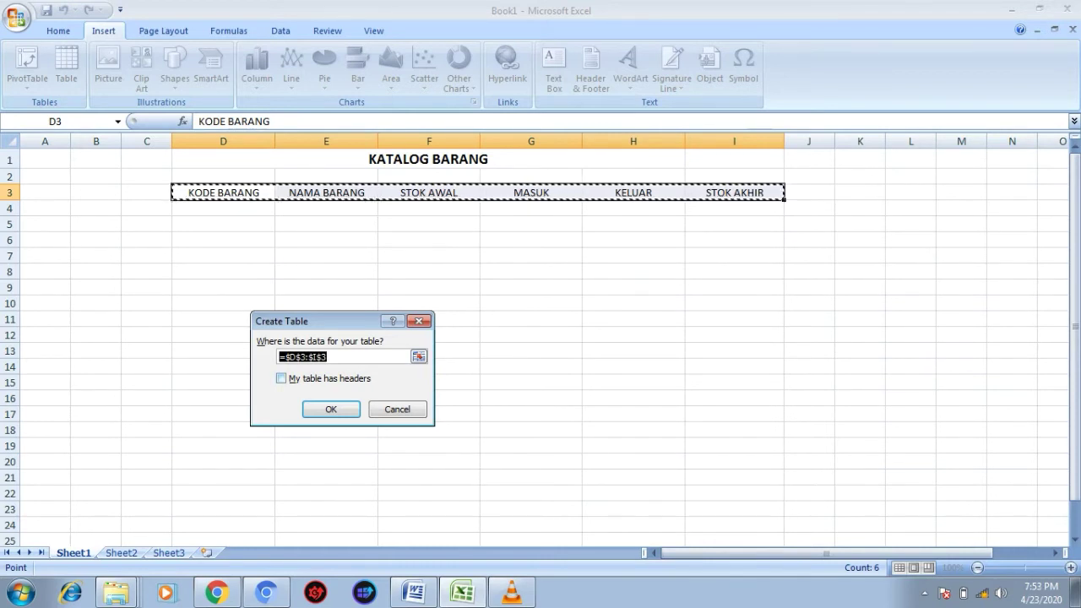
{"action": "key", "text": "Tab"}
{"action": "key", "text": "space"}
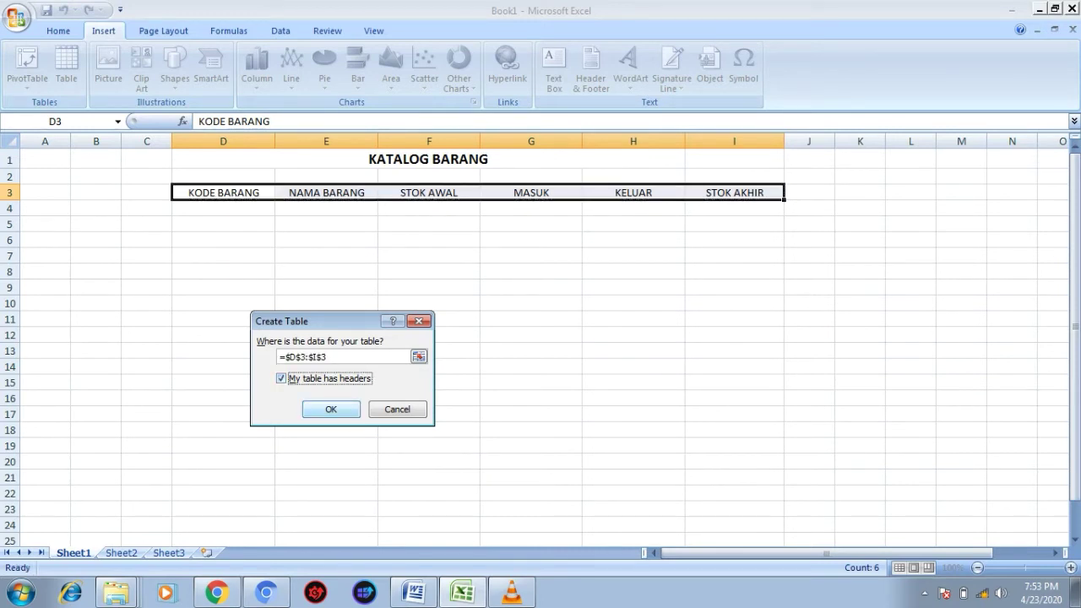
{"action": "key", "text": "Return"}
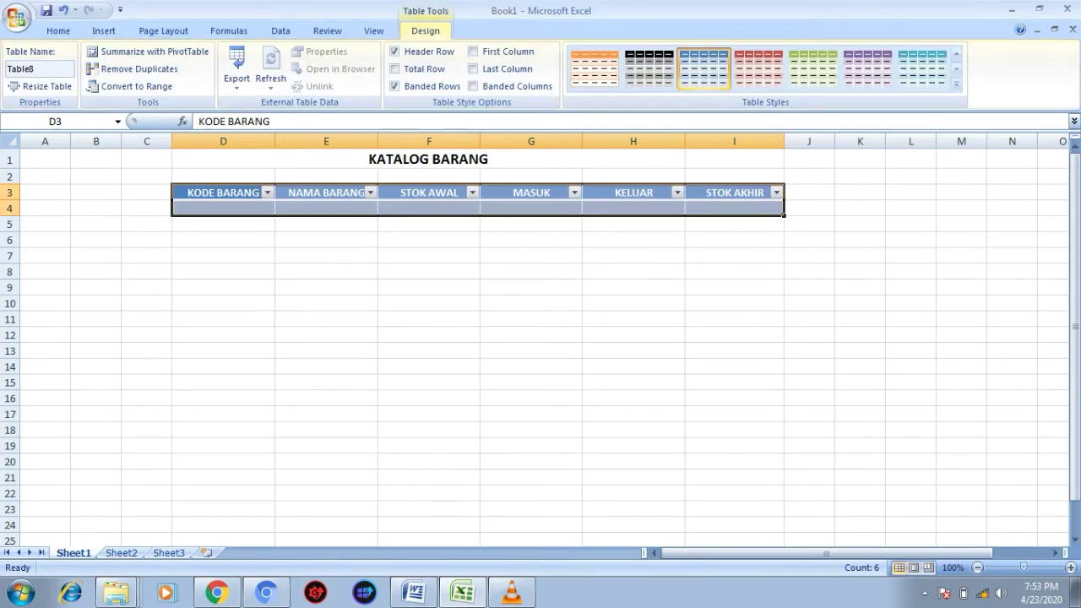
Create a table with headers from the BARANG MASUK header row, E3:H3 on Sheet2
{"action": "left_click", "coordinate": [121, 553]}
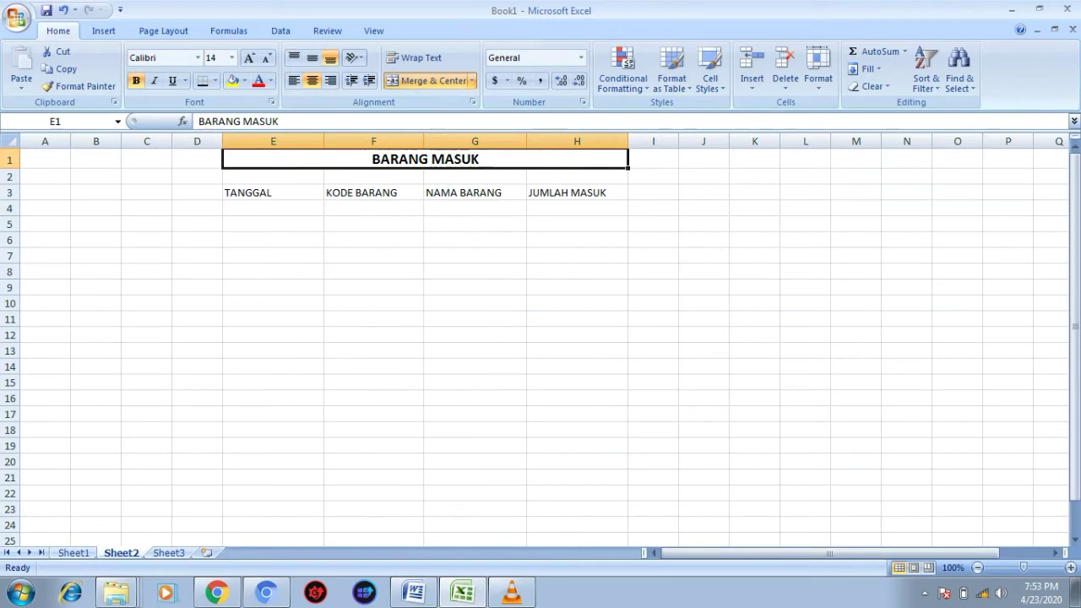
{"action": "left_click", "coordinate": [272, 193]}
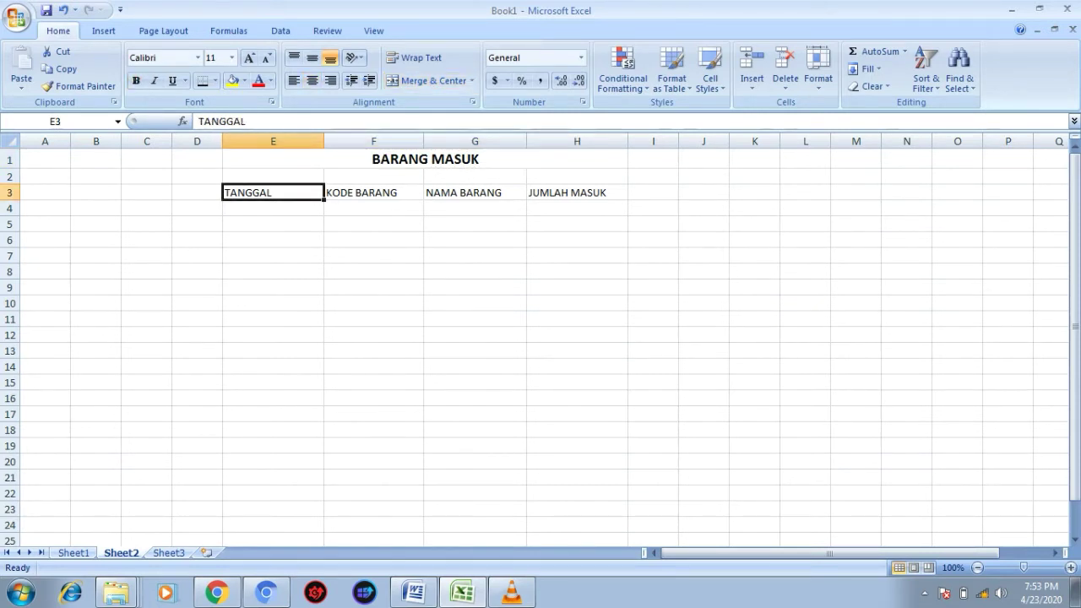
{"action": "key", "text": "shift+Right"}
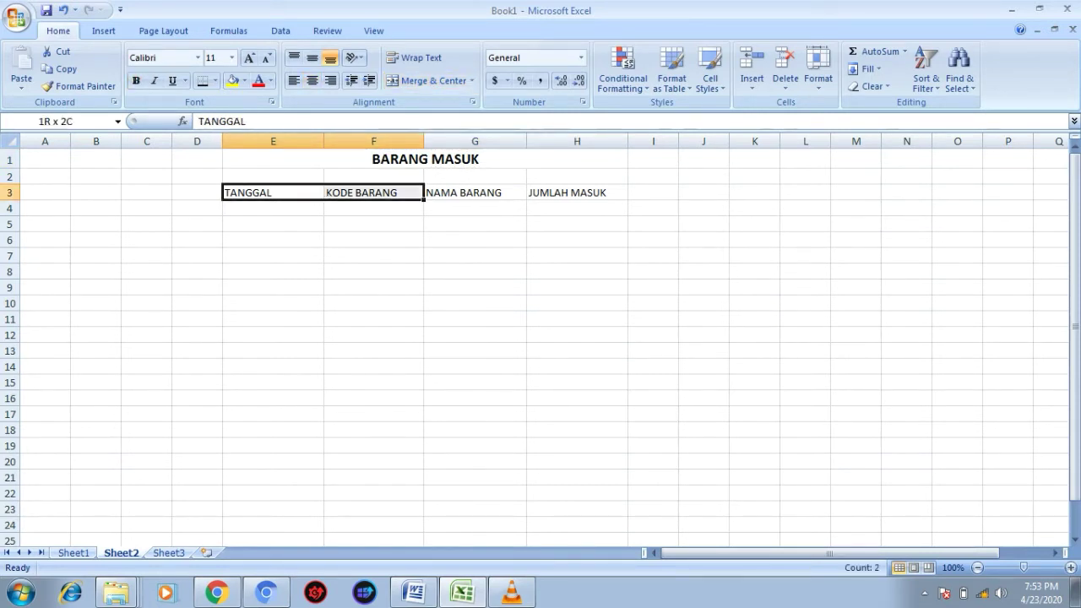
{"action": "key", "text": "shift+Right"}
{"action": "key", "text": "shift+Right"}
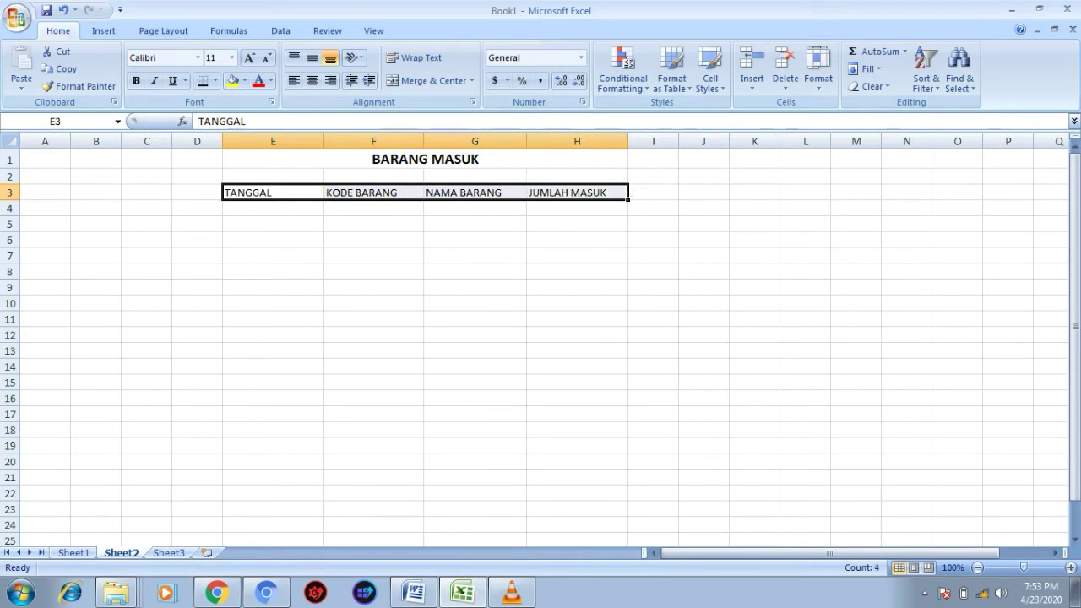
{"action": "left_click", "coordinate": [103, 31]}
{"action": "left_click", "coordinate": [65, 67]}
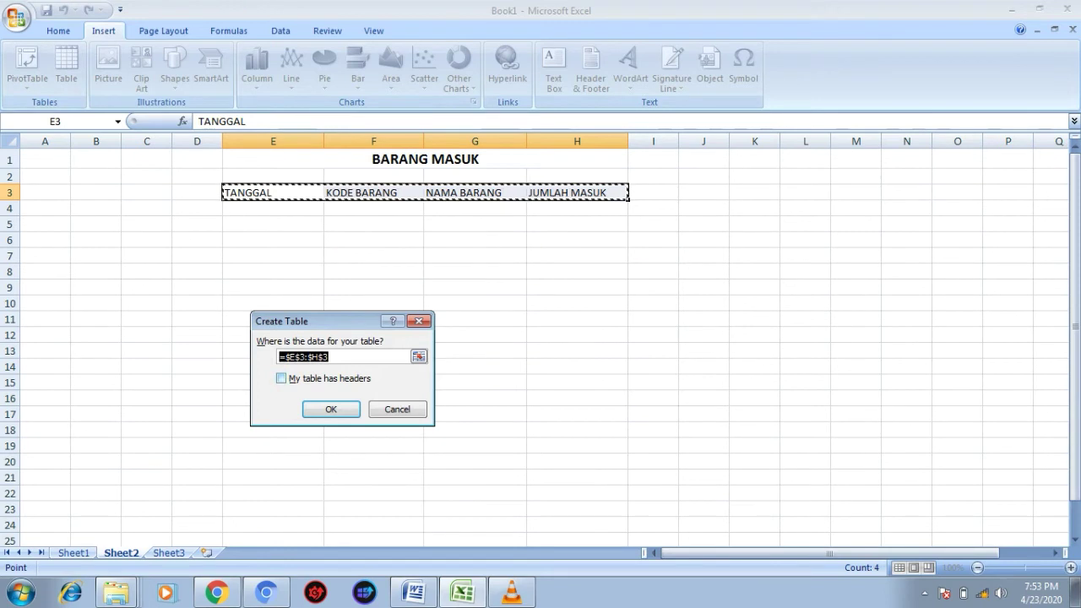
{"action": "key", "text": "alt+m"}
{"action": "key", "text": "Return"}
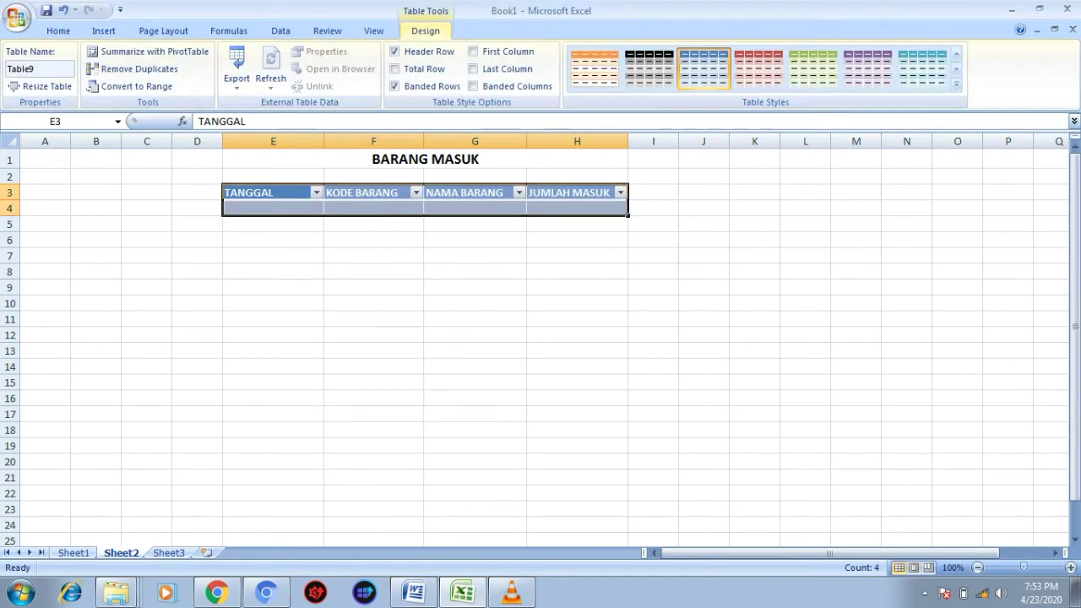
Create a table with headers from the BARANG KELUAR header row, E3:H3 on Sheet3
{"action": "left_click", "coordinate": [169, 553]}
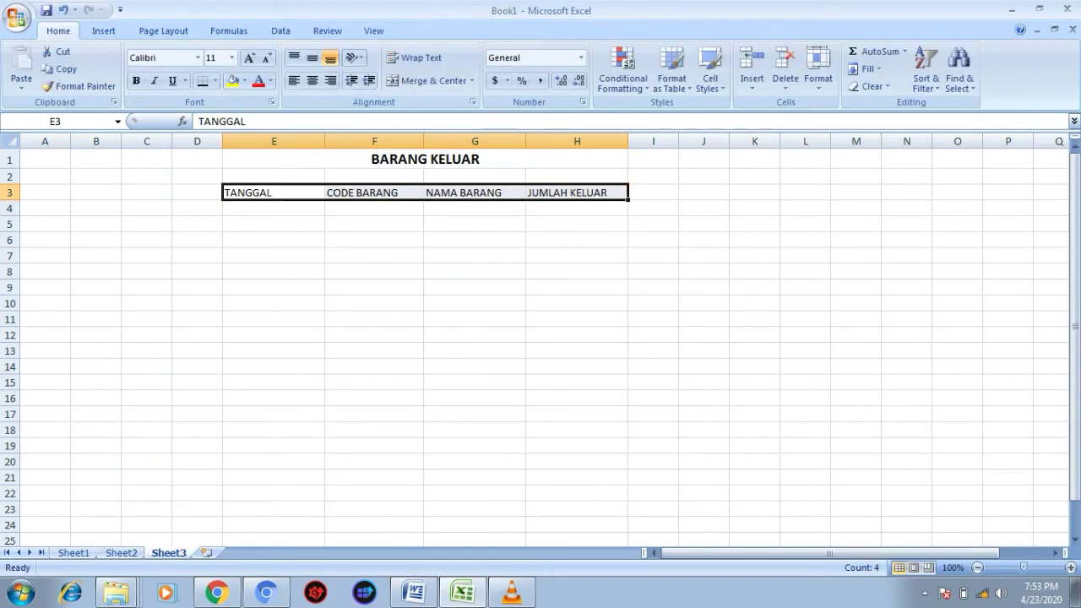
{"action": "left_click", "coordinate": [274, 192]}
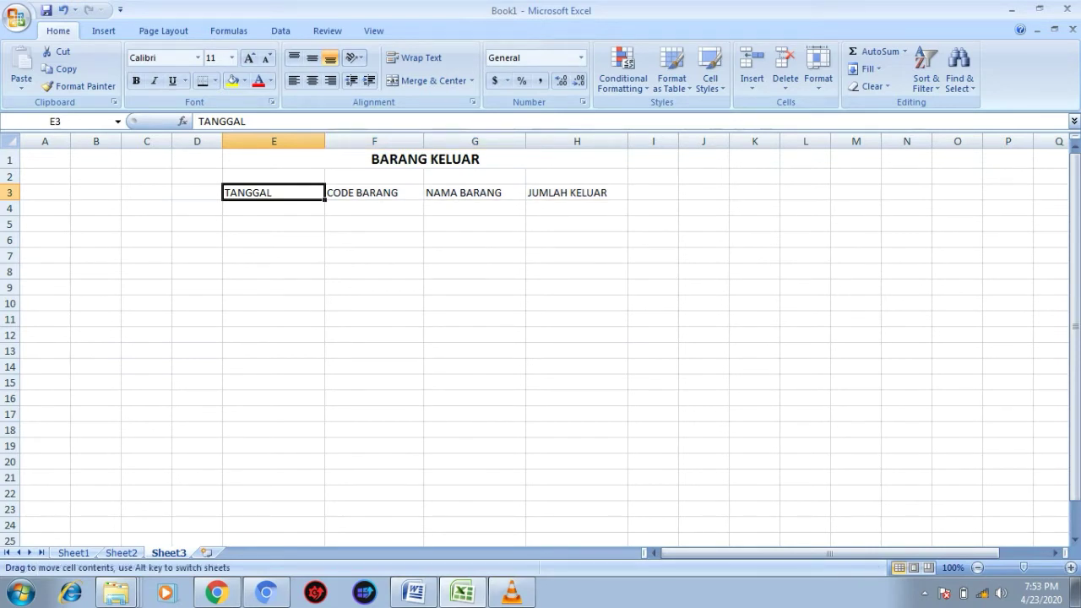
{"action": "left_click", "coordinate": [374, 224]}
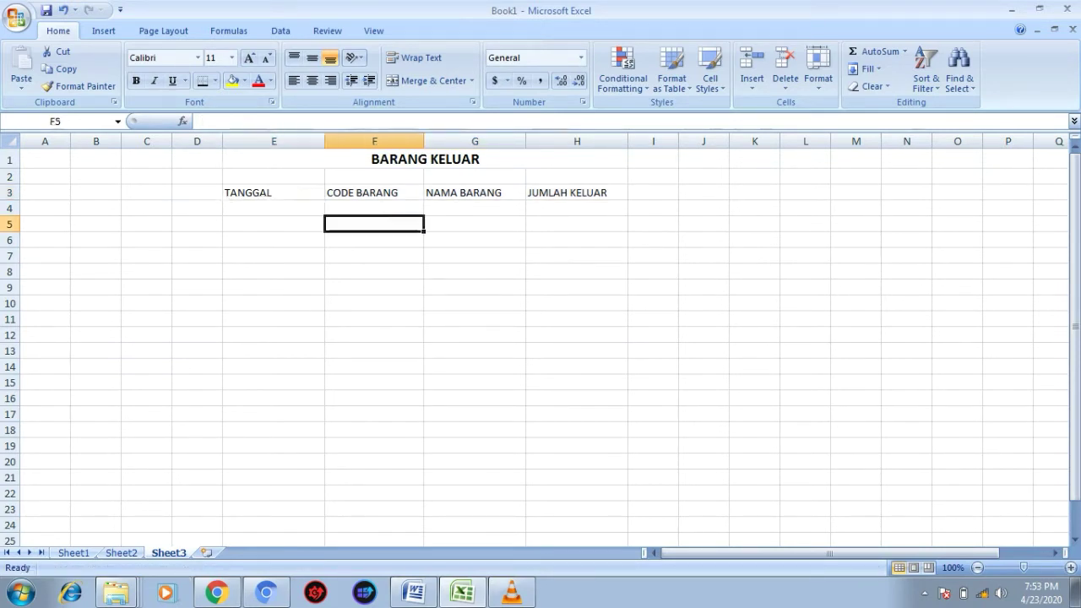
{"action": "left_click_drag", "start_coordinate": [273, 192], "coordinate": [582, 192]}
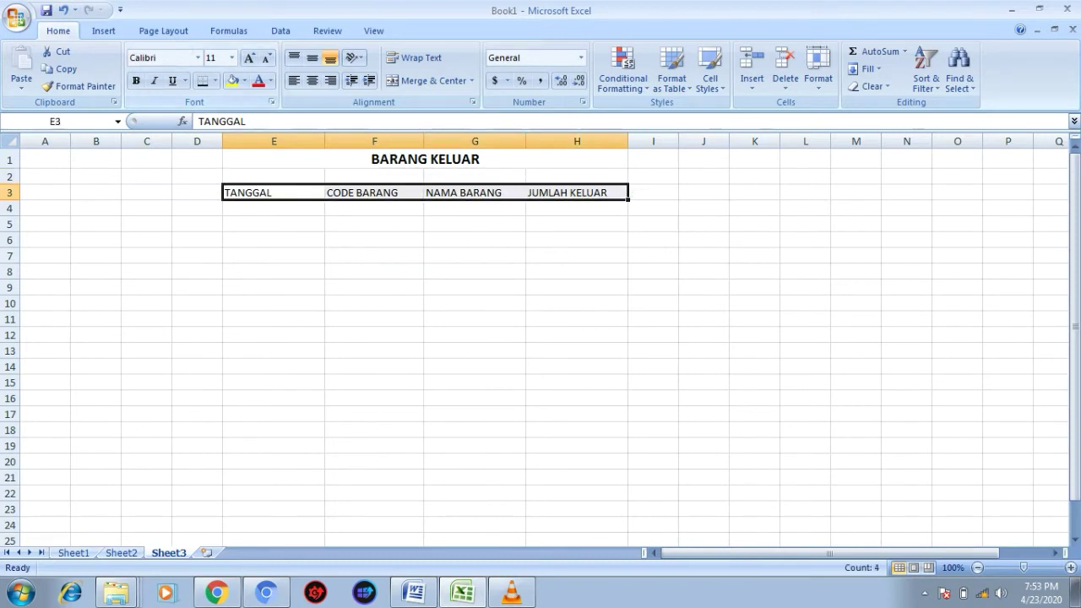
{"action": "left_click", "coordinate": [103, 30]}
{"action": "left_click", "coordinate": [66, 68]}
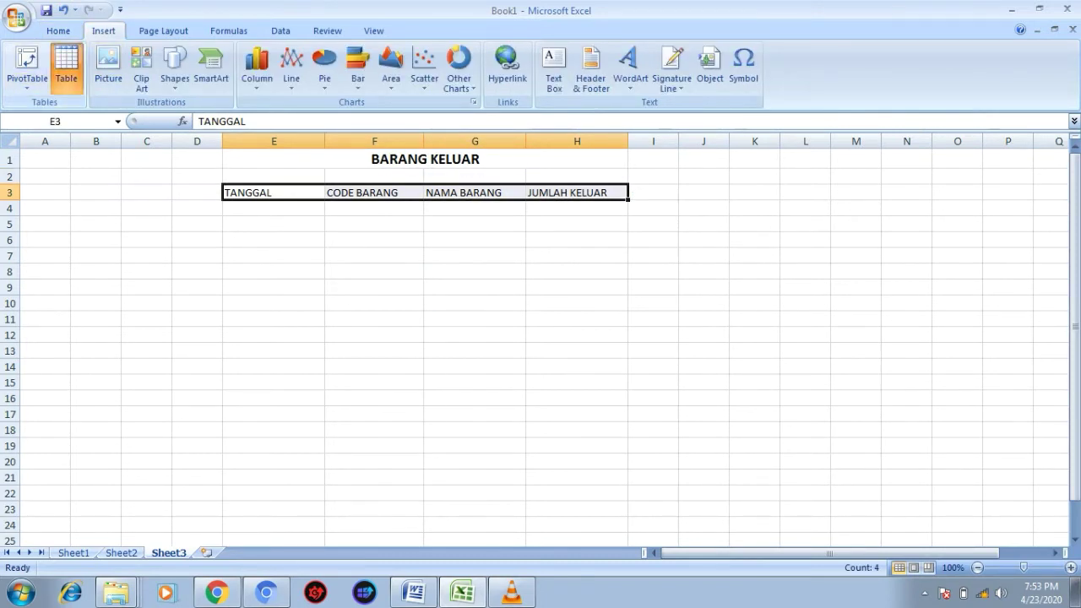
{"action": "key", "text": "alt+m"}
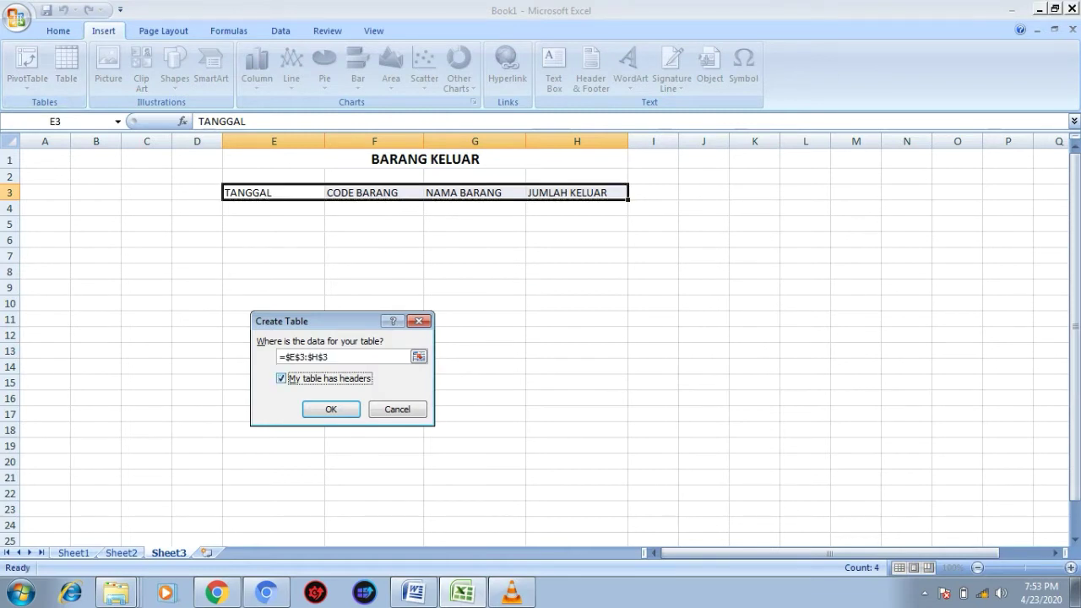
{"action": "key", "text": "Return"}
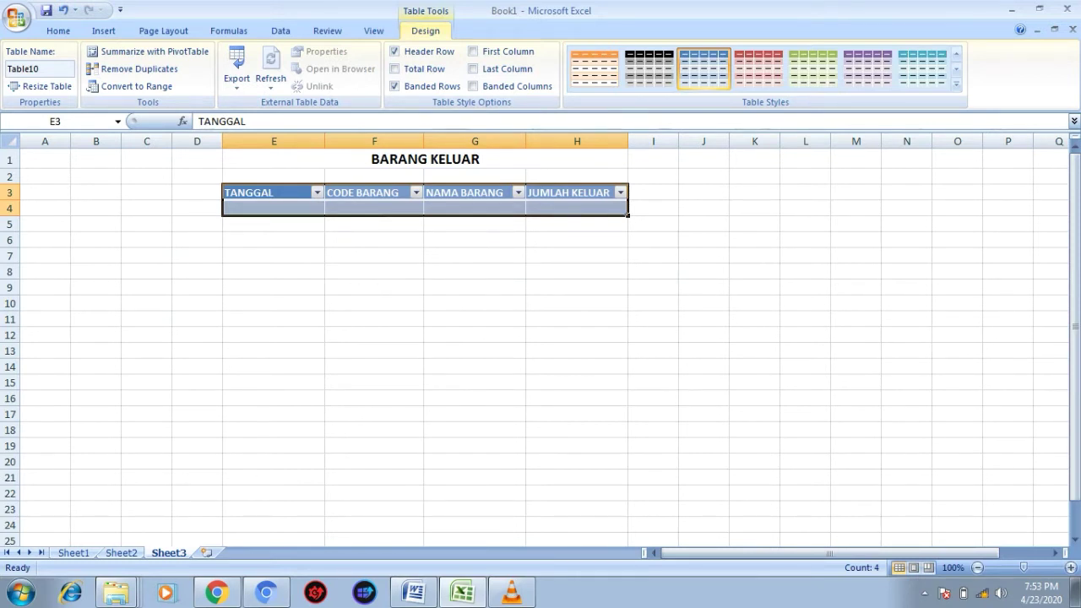
Return to the KATALOG BARANG table on Sheet1
{"action": "left_click", "coordinate": [74, 553]}
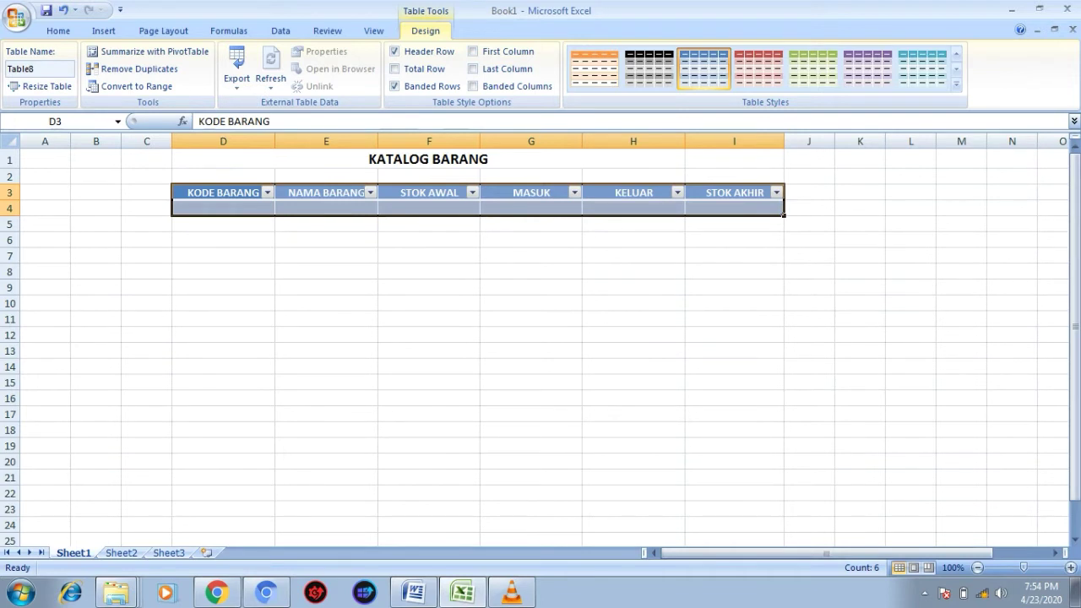
{"action": "type", "text": "00"}
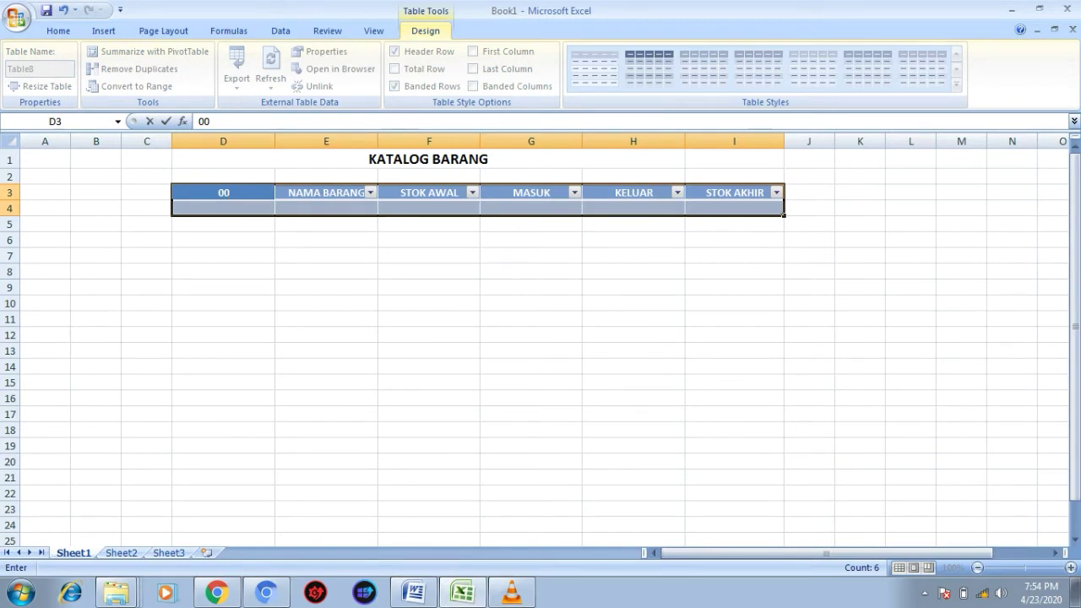
{"action": "left_click", "coordinate": [223, 240]}
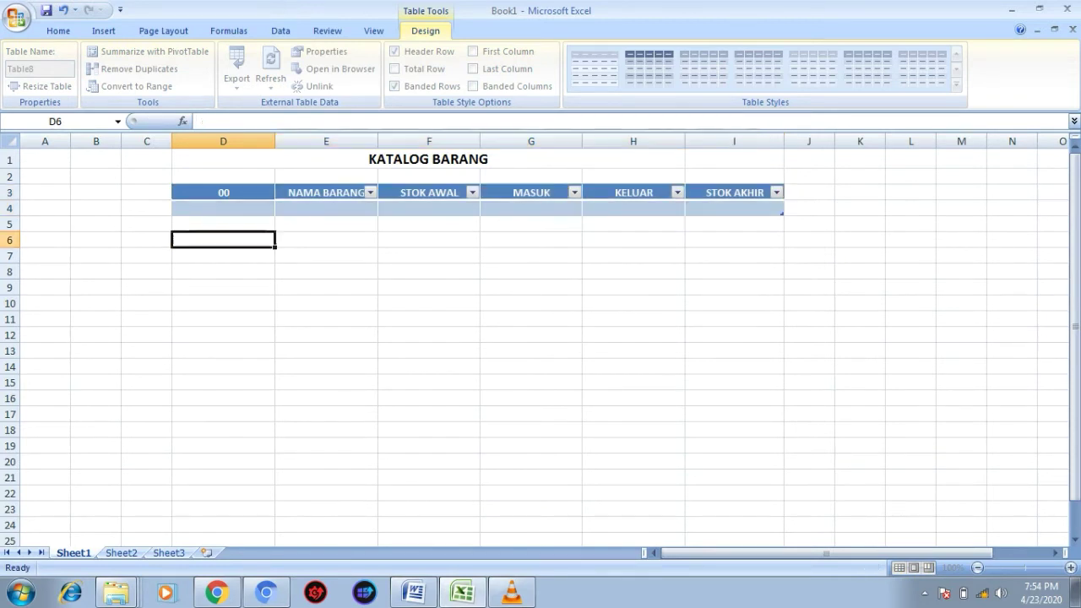
{"action": "left_click", "coordinate": [223, 192]}
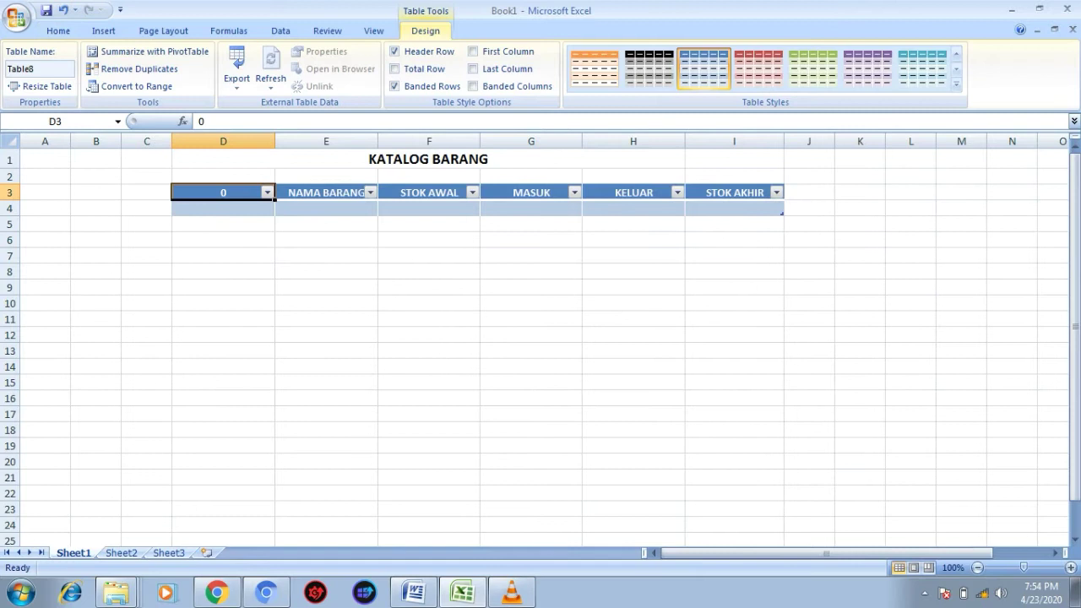
{"action": "type", "text": "KODE BARANG"}
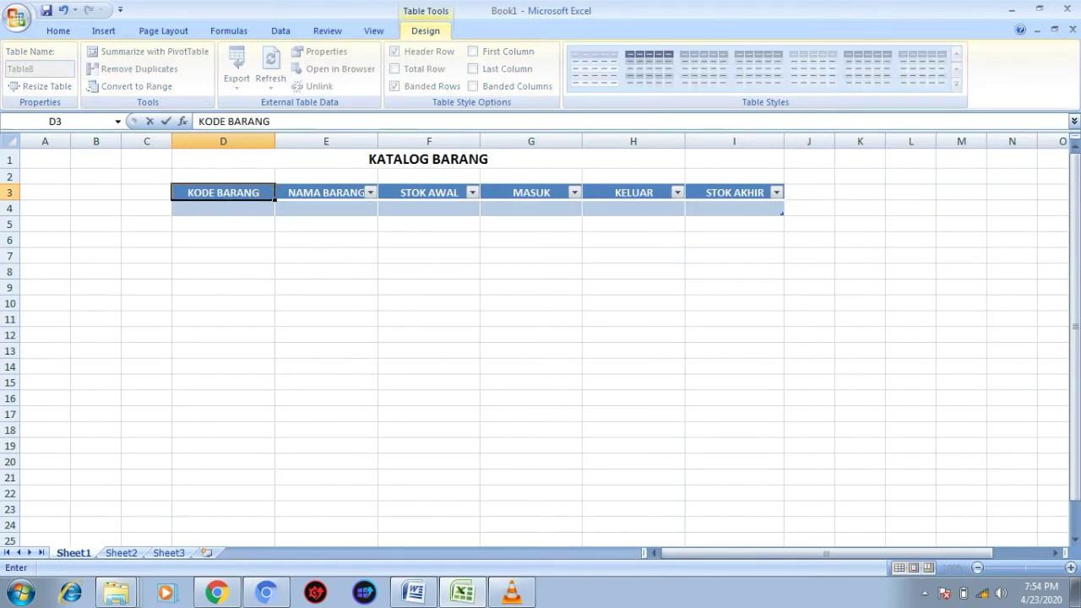
{"action": "key", "text": "Return"}
Fill row 4 of the catalogue table with KODE BARANG A001, NAMA BARANG SABUN and STOK AWAL 100
{"action": "type", "text": "A001"}
{"action": "key", "text": "Tab"}
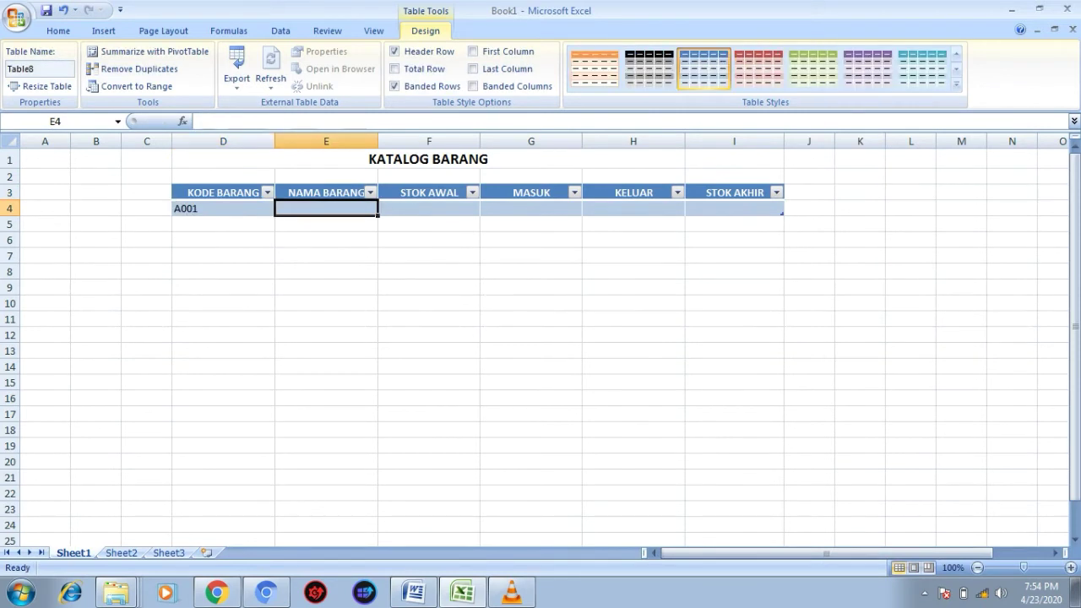
{"action": "type", "text": "SANUNM"}
{"action": "key", "text": "BackSpace"}
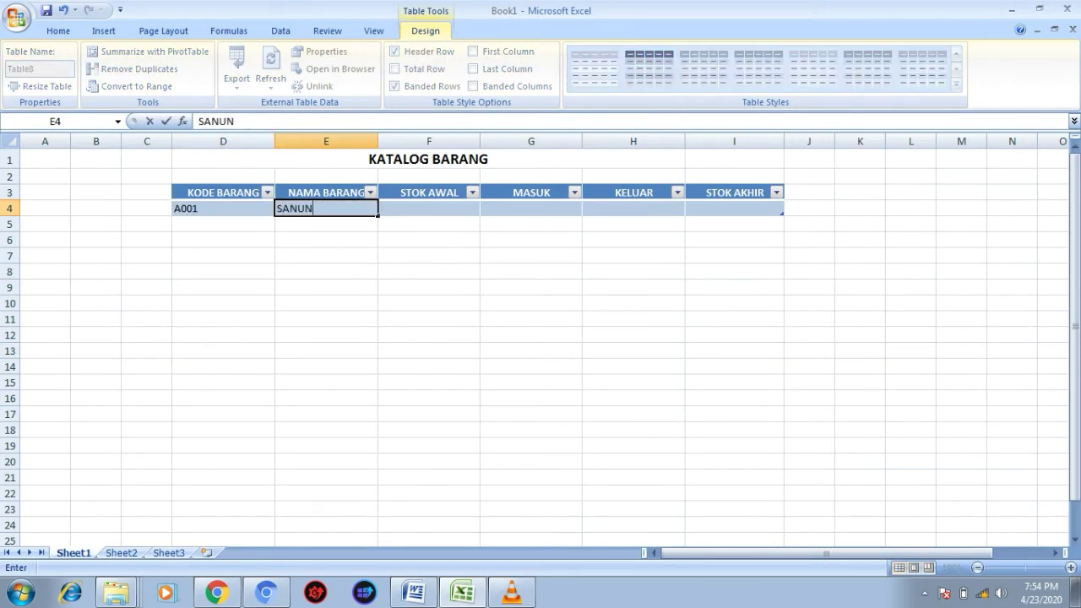
{"action": "key", "text": "Tab"}
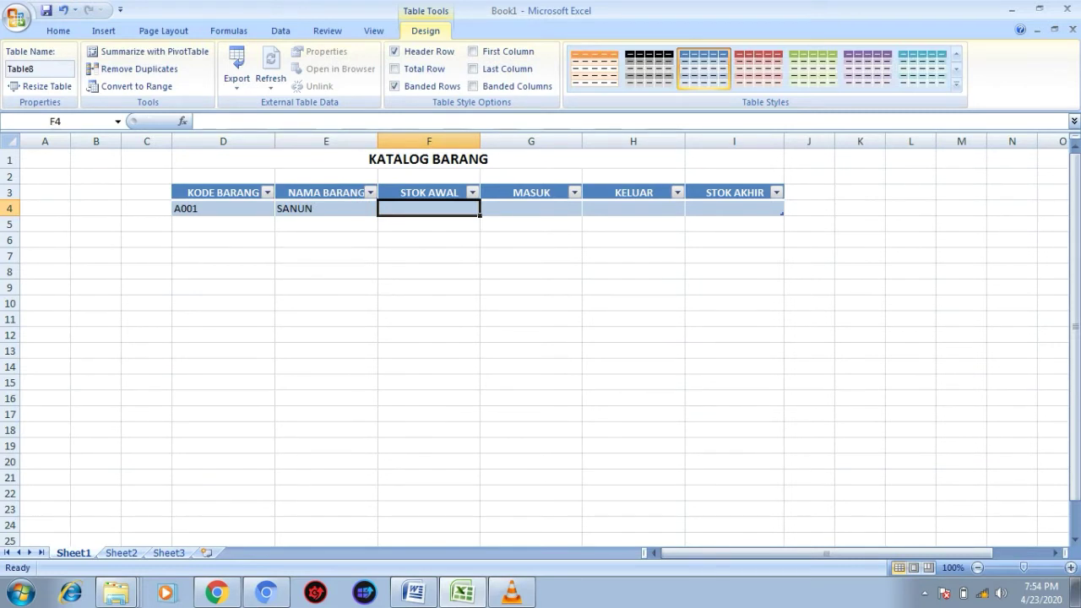
{"action": "key", "text": "Left"}
{"action": "type", "text": "SABUN"}
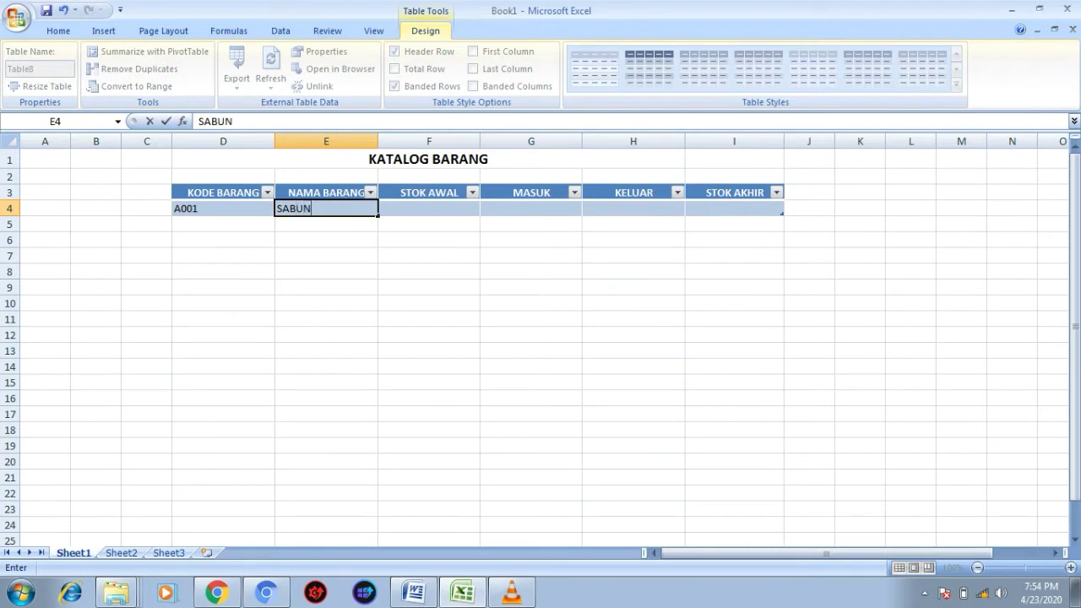
{"action": "key", "text": "Tab"}
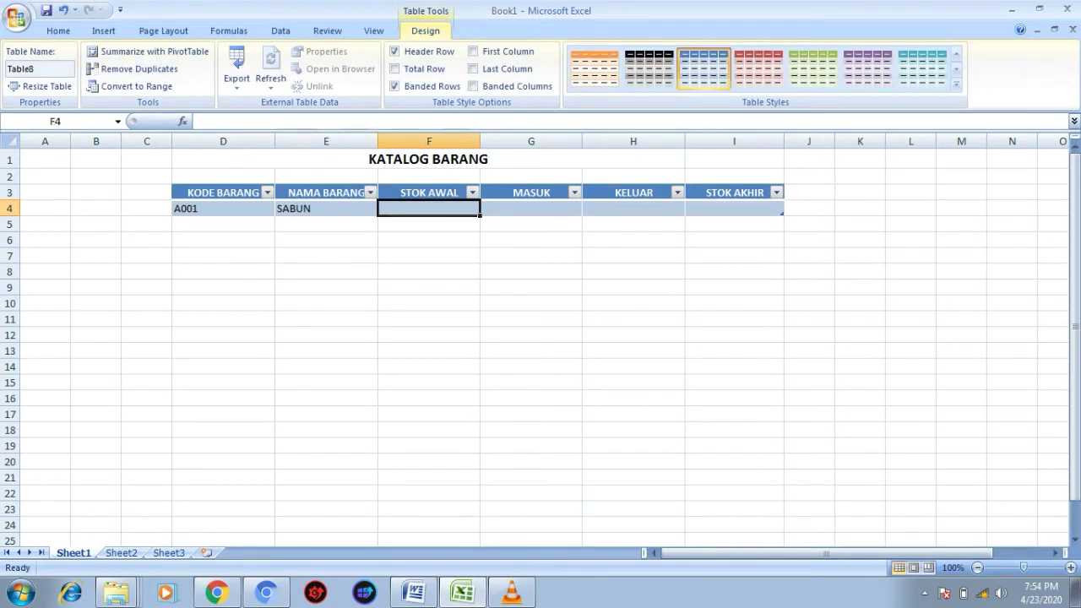
{"action": "type", "text": "100"}
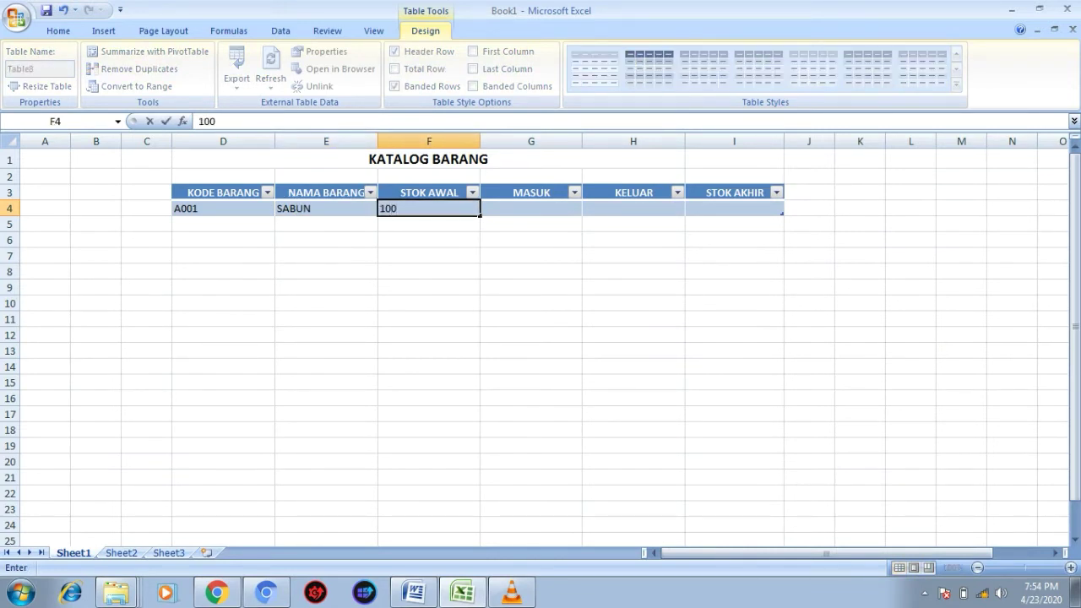
{"action": "key", "text": "Return"}
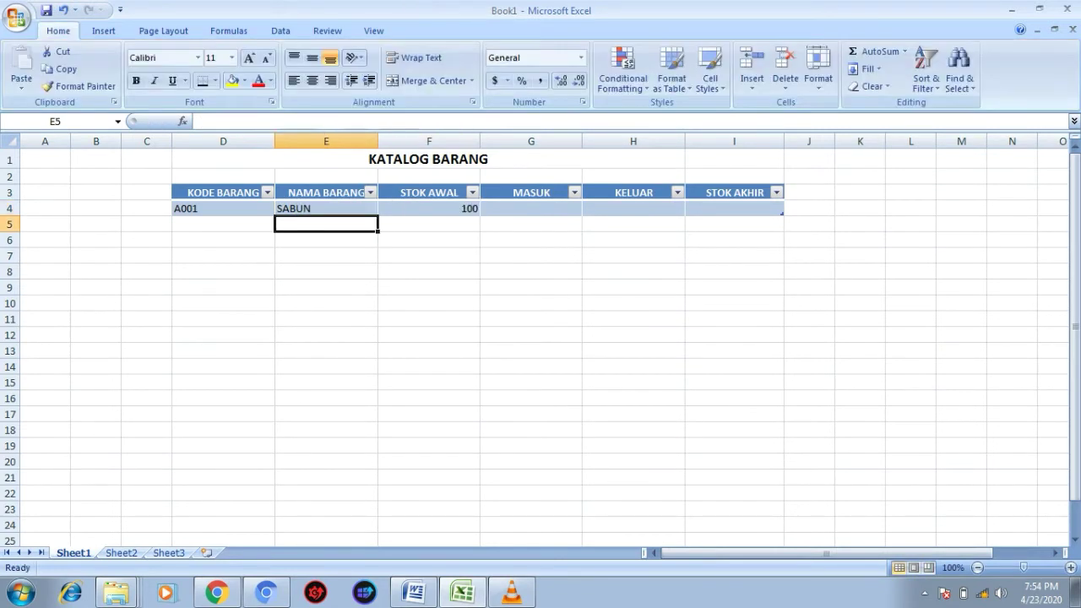
Add a catalogue entry in row 5 with KODE BARANG A002, NAMA BARANG BAJU and STOK AWAL 100
{"action": "key", "text": "Left"}
{"action": "type", "text": "A002"}
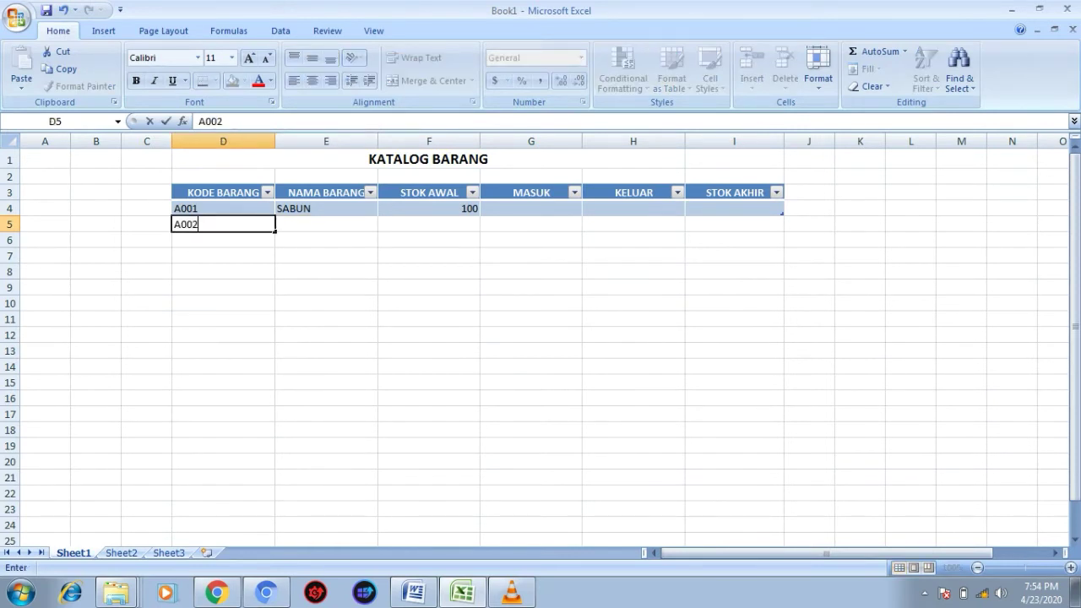
{"action": "key", "text": "Tab"}
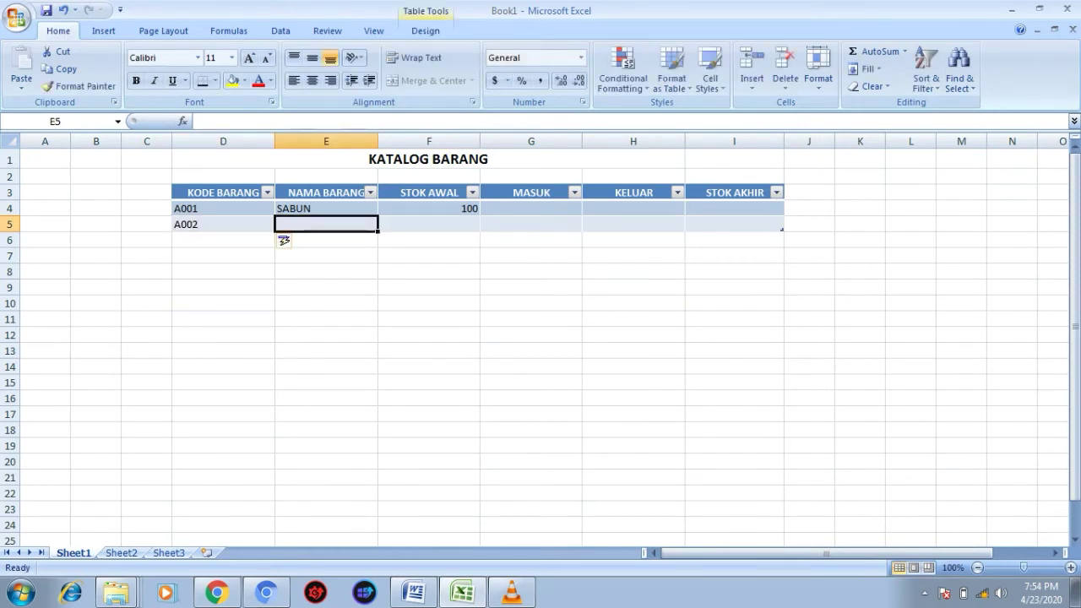
{"action": "type", "text": "BAJU"}
{"action": "key", "text": "Tab"}
{"action": "type", "text": "100"}
{"action": "key", "text": "Return"}
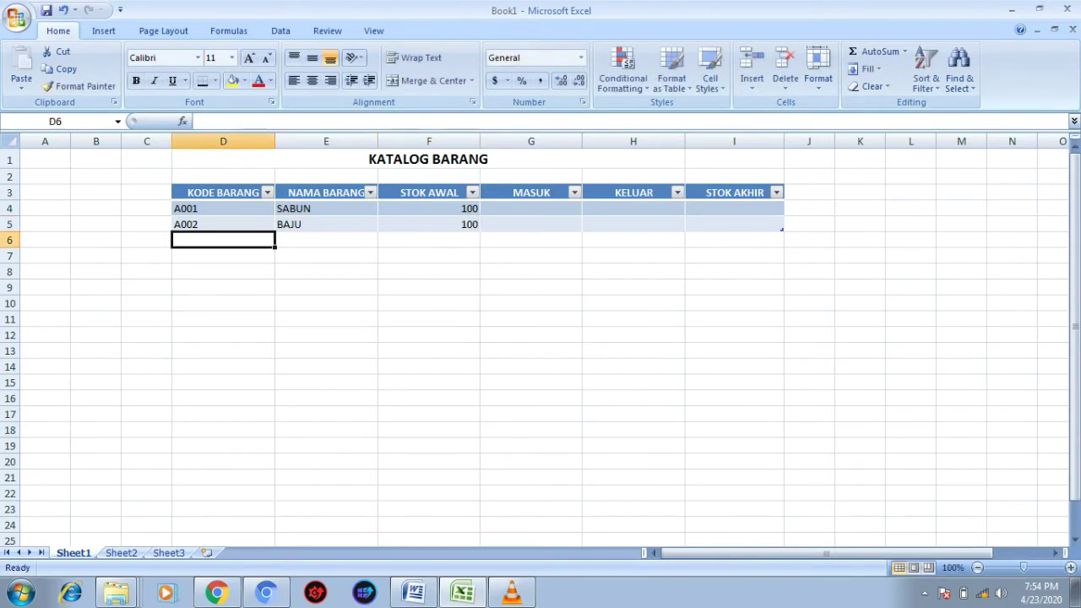
Add a catalogue entry in row 6 with KODE BARANG A003, NAMA BARANG CELANG and STOK AWAL 100
{"action": "type", "text": "A003"}
{"action": "key", "text": "Tab"}
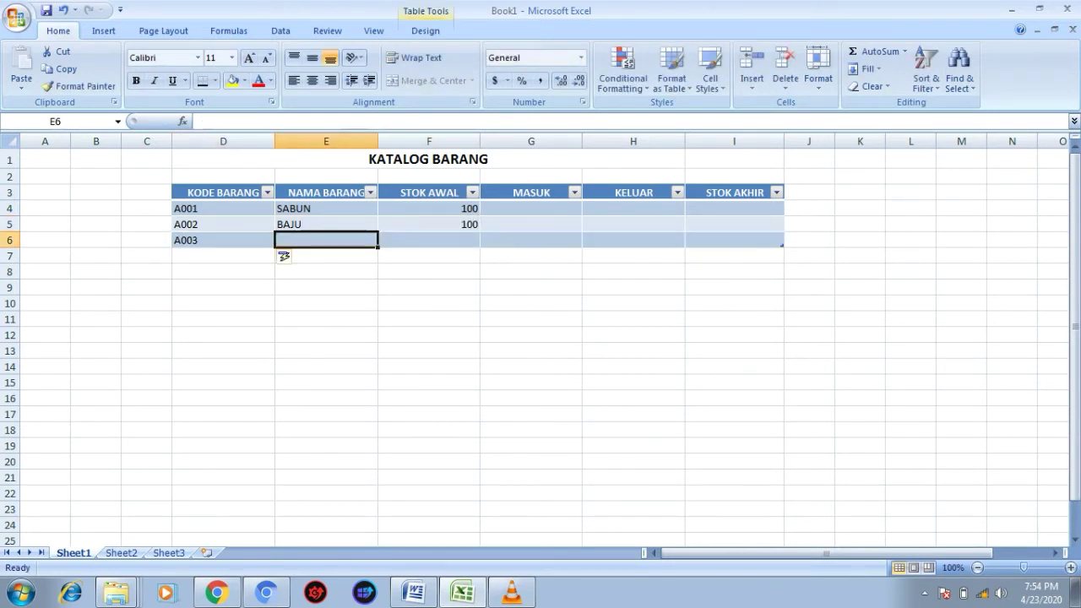
{"action": "type", "text": "CE"}
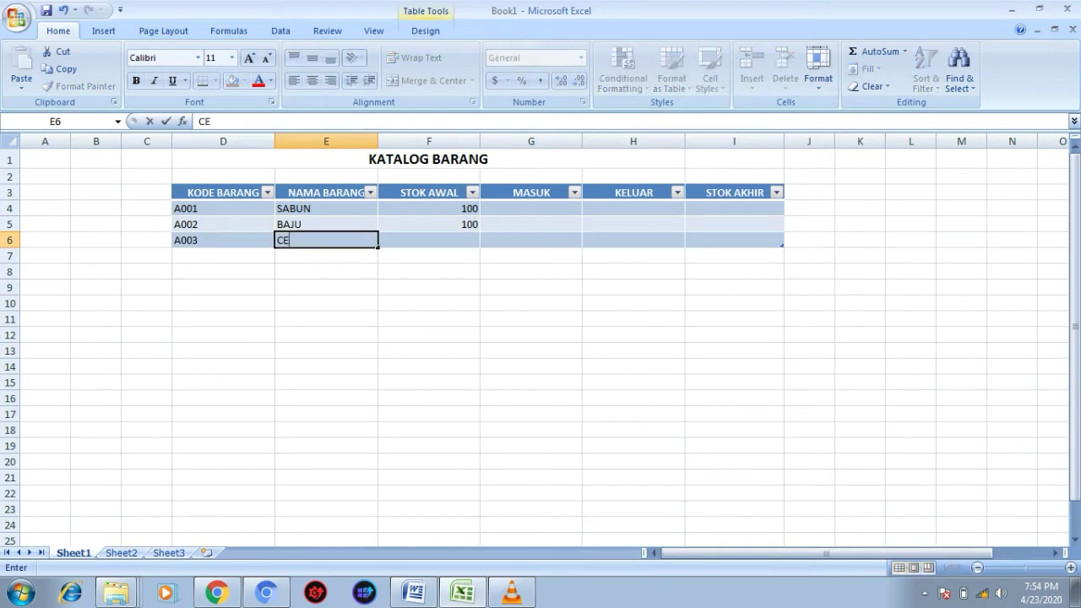
{"action": "type", "text": "LANG"}
{"action": "key", "text": "Tab"}
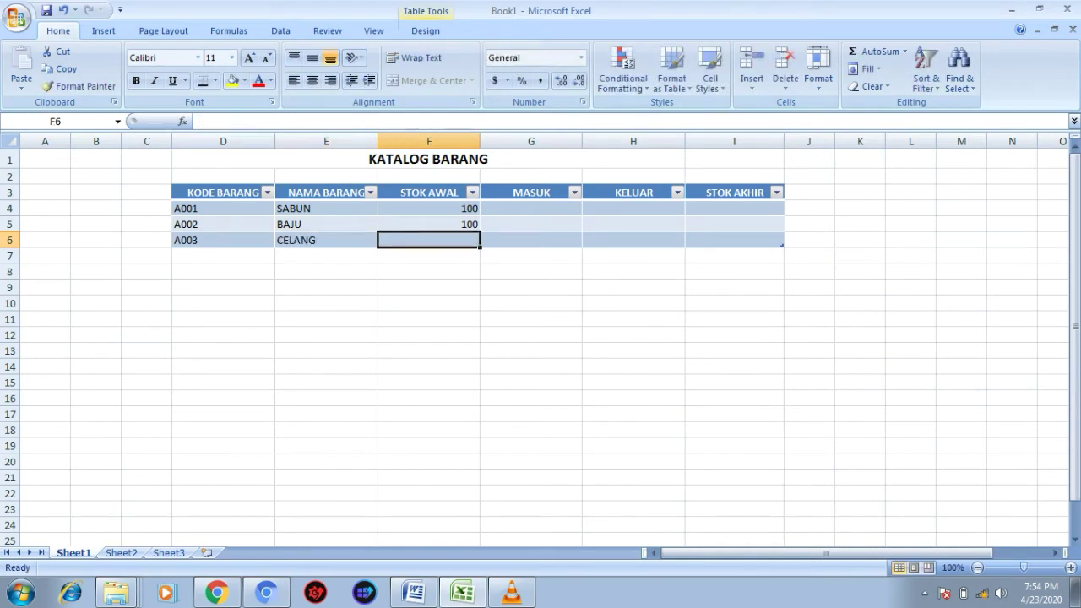
{"action": "type", "text": "100"}
{"action": "key", "text": "Return"}
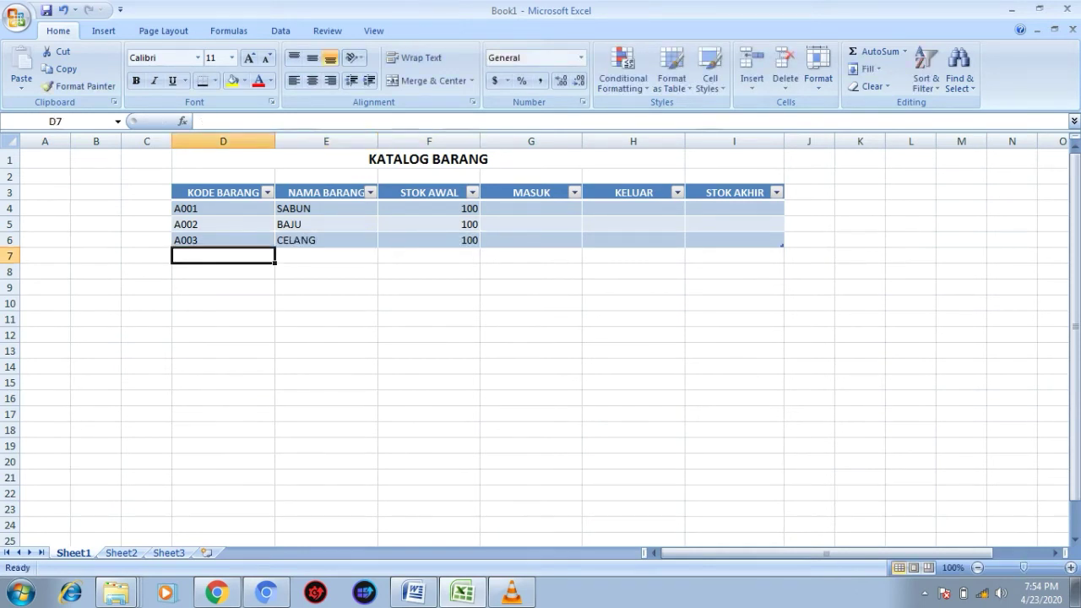
Add a catalogue entry in row 7 with KODE BARANG A004, NAMA BARANG KURSI and STOK AWAL 100
{"action": "type", "text": "A"}
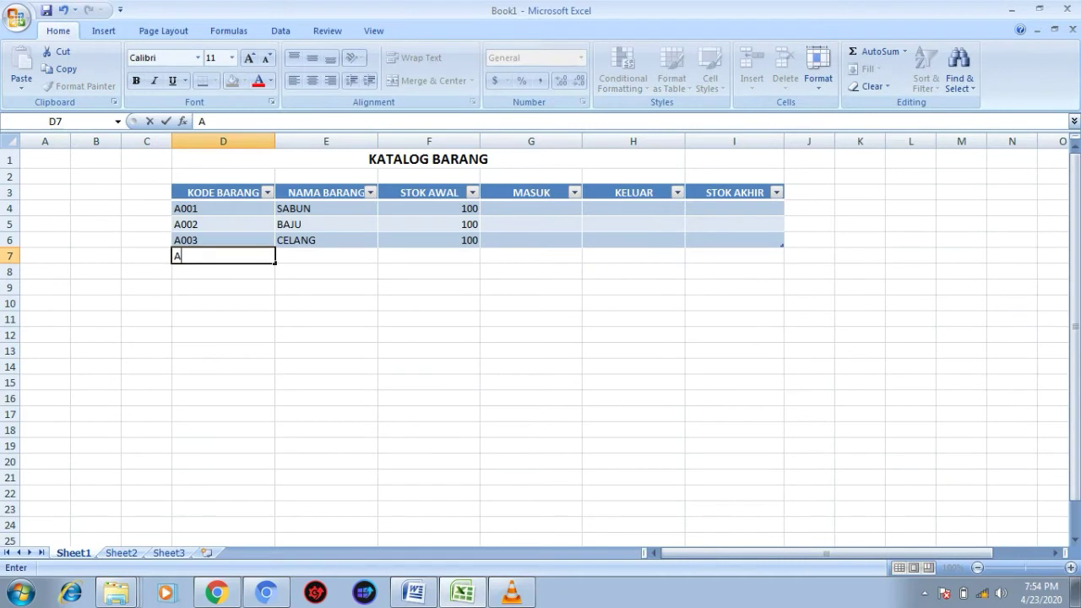
{"action": "type", "text": "004"}
{"action": "key", "text": "Tab"}
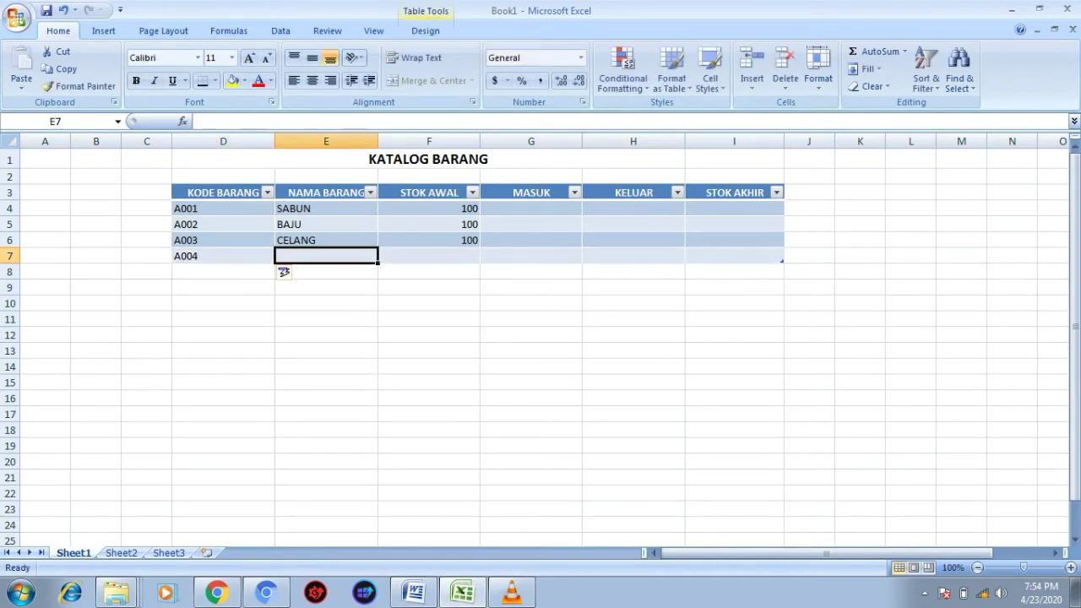
{"action": "type", "text": "KURSI"}
{"action": "key", "text": "Tab"}
{"action": "type", "text": "100"}
{"action": "key", "text": "Return"}
Add a catalogue entry in row 8 with KODE BARANG A005, NAMA BARANG MEJA and STOK AWAL 100
{"action": "type", "text": "A"}
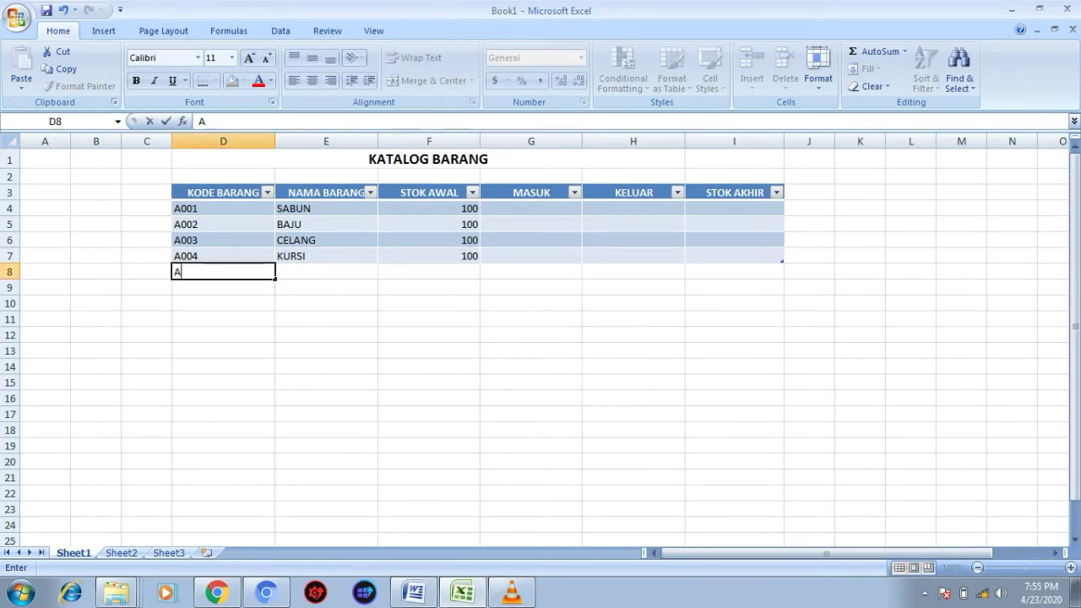
{"action": "type", "text": "005"}
{"action": "key", "text": "Tab"}
{"action": "type", "text": "MEJA"}
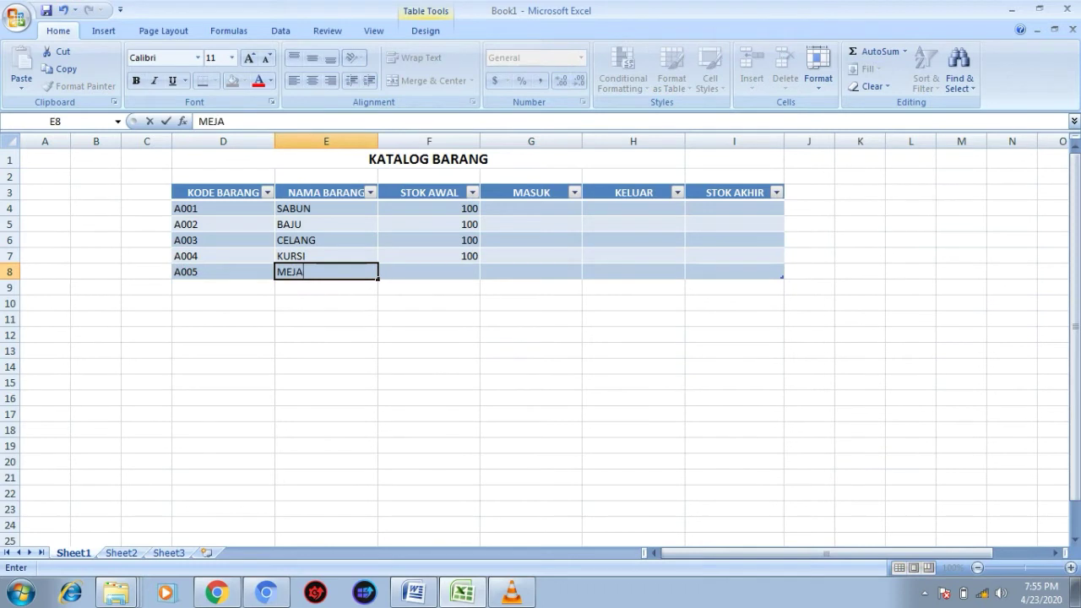
{"action": "key", "text": "Tab"}
{"action": "type", "text": "100"}
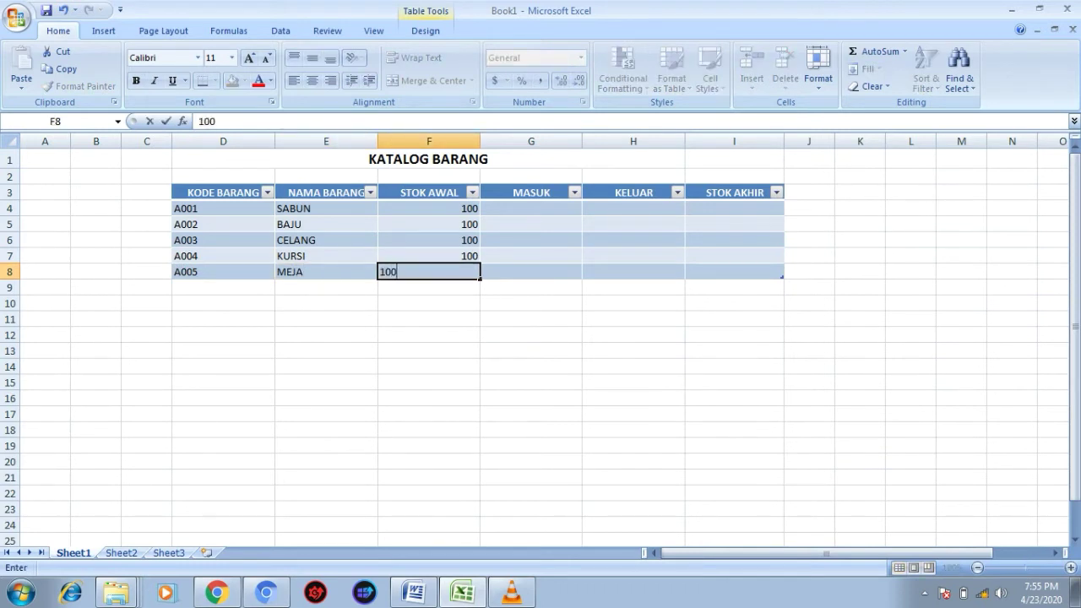
{"action": "key", "text": "Return"}
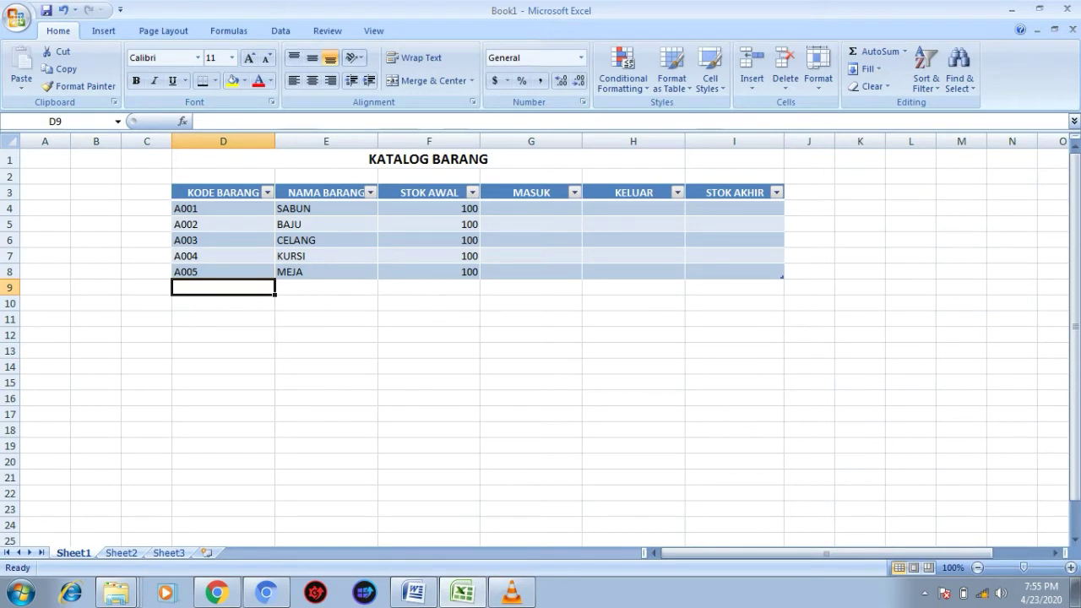
Start a VLOOKUP formula in G4 of Sheet2's BARANG MASUK table with the row's KODE BARANG as lookup value, and go to Sheet1 for the table array
{"action": "left_click", "coordinate": [122, 553]}
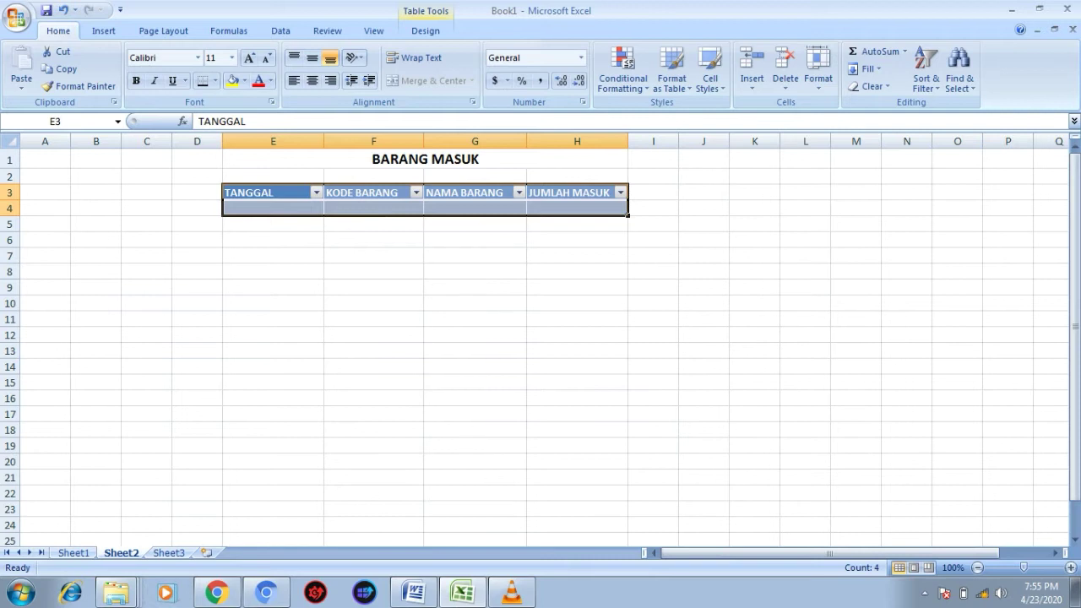
{"action": "left_click", "coordinate": [169, 553]}
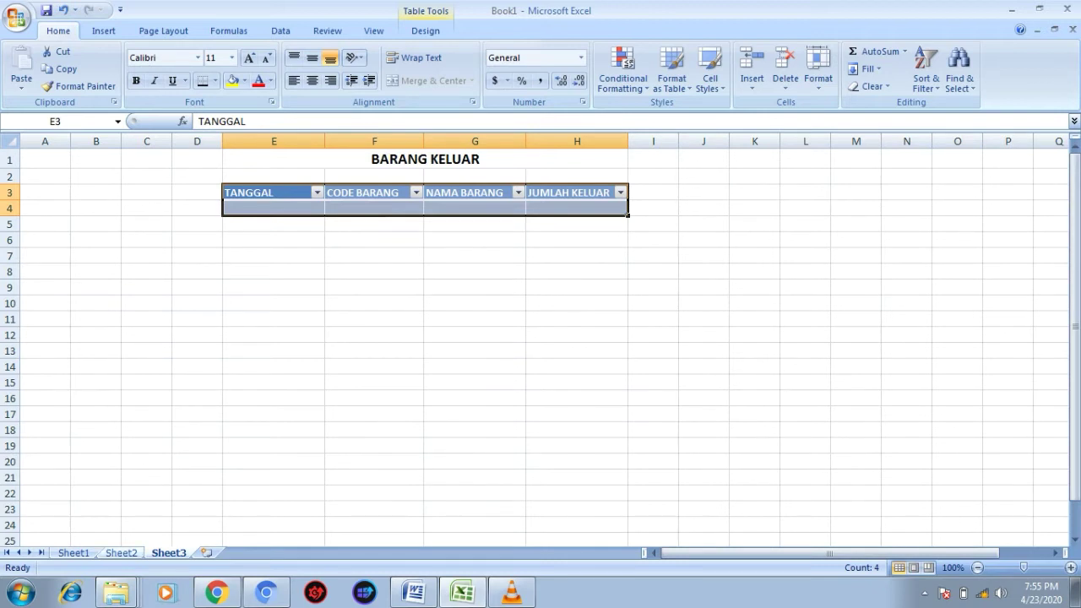
{"action": "left_click", "coordinate": [121, 554]}
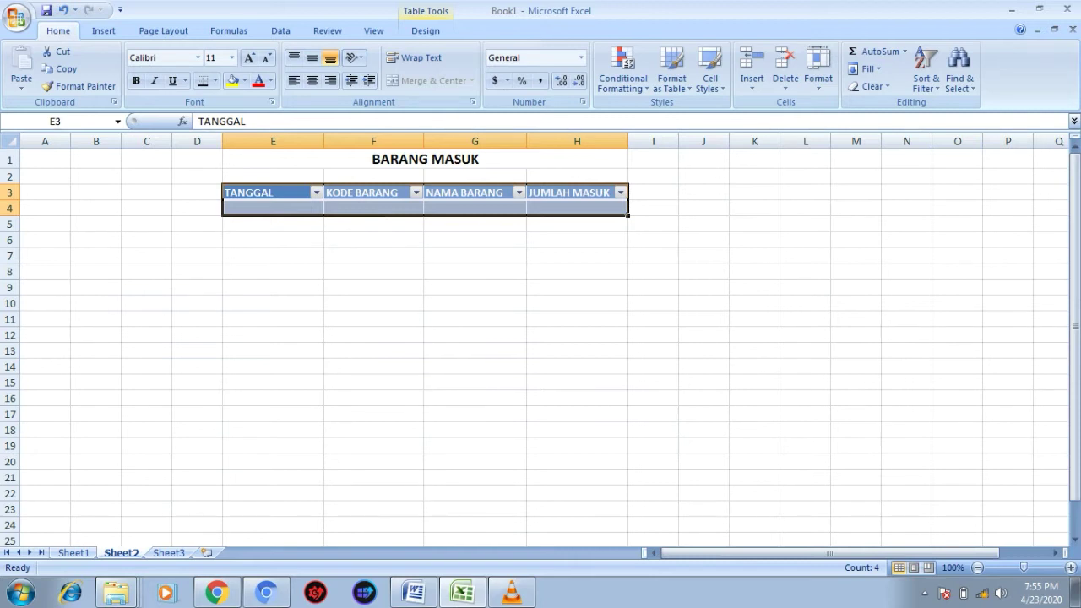
{"action": "left_click", "coordinate": [475, 209]}
{"action": "type", "text": "="}
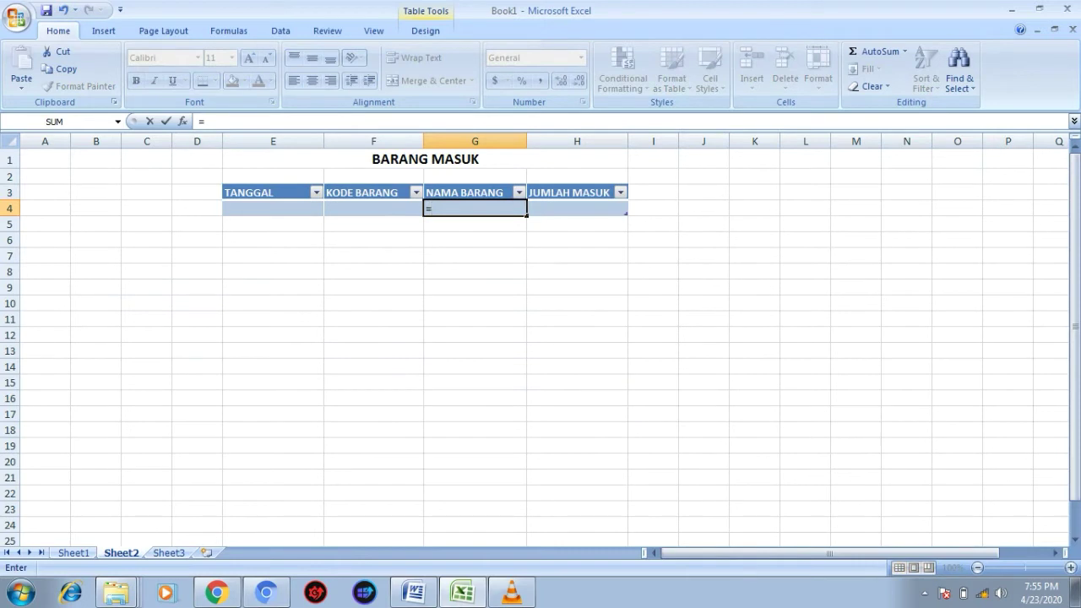
{"action": "type", "text": "VLOOKUO"}
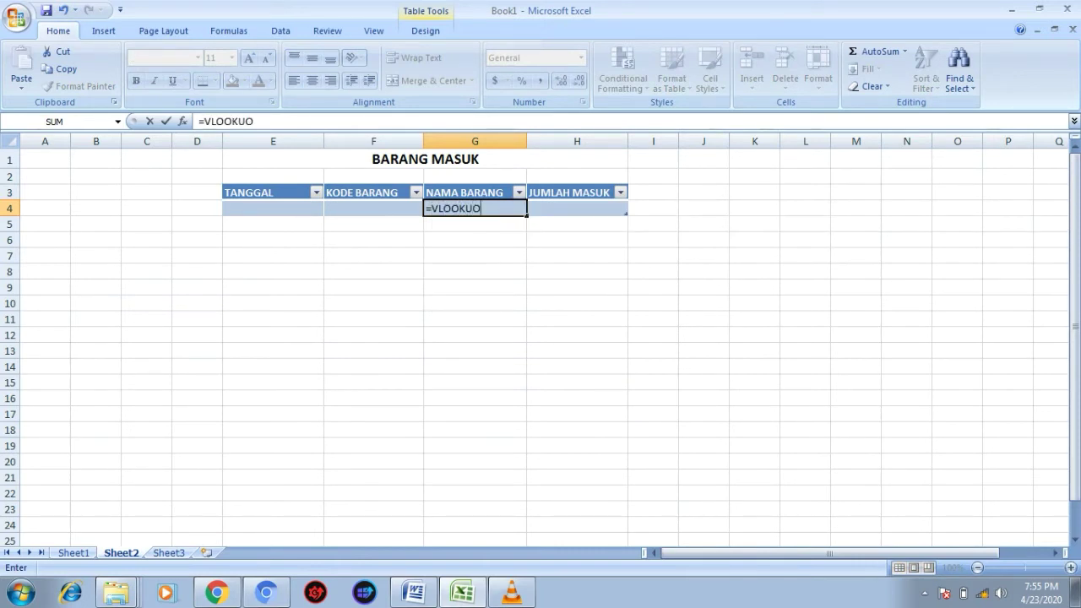
{"action": "key", "text": "F2"}
{"action": "key", "text": "Left"}
{"action": "type", "text": "("}
{"action": "key", "text": "Delete"}
{"action": "key", "text": "BackSpace"}
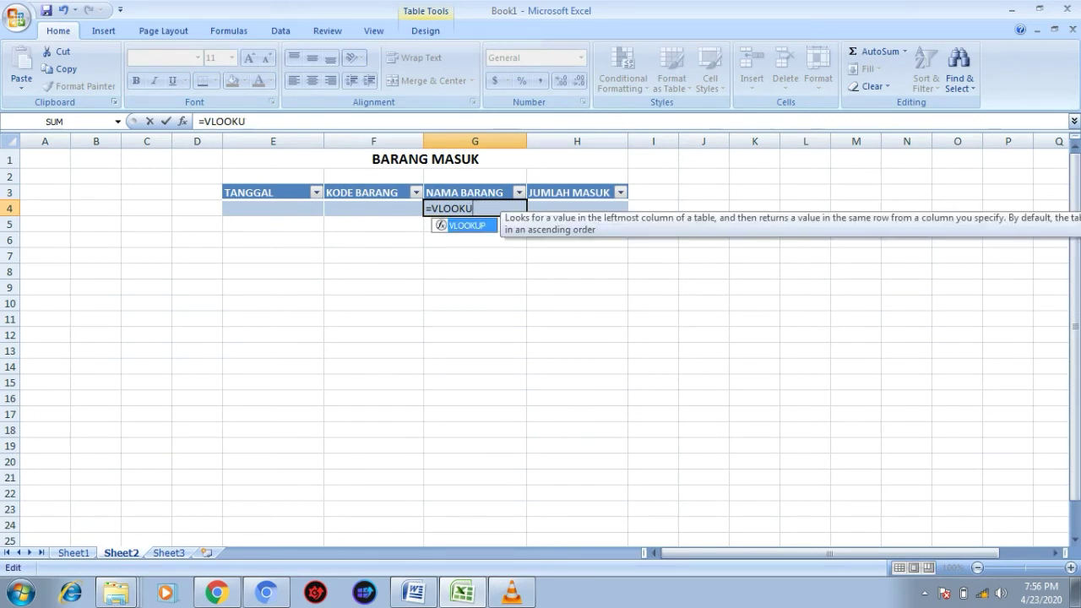
{"action": "type", "text": "P("}
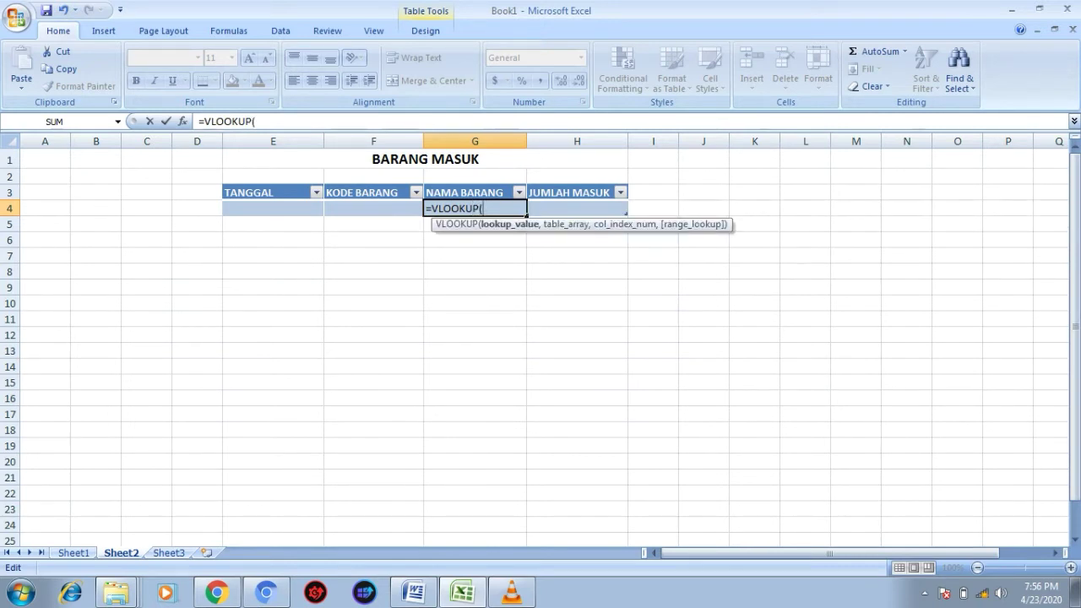
{"action": "key", "text": "Left"}
{"action": "type", "text": ","}
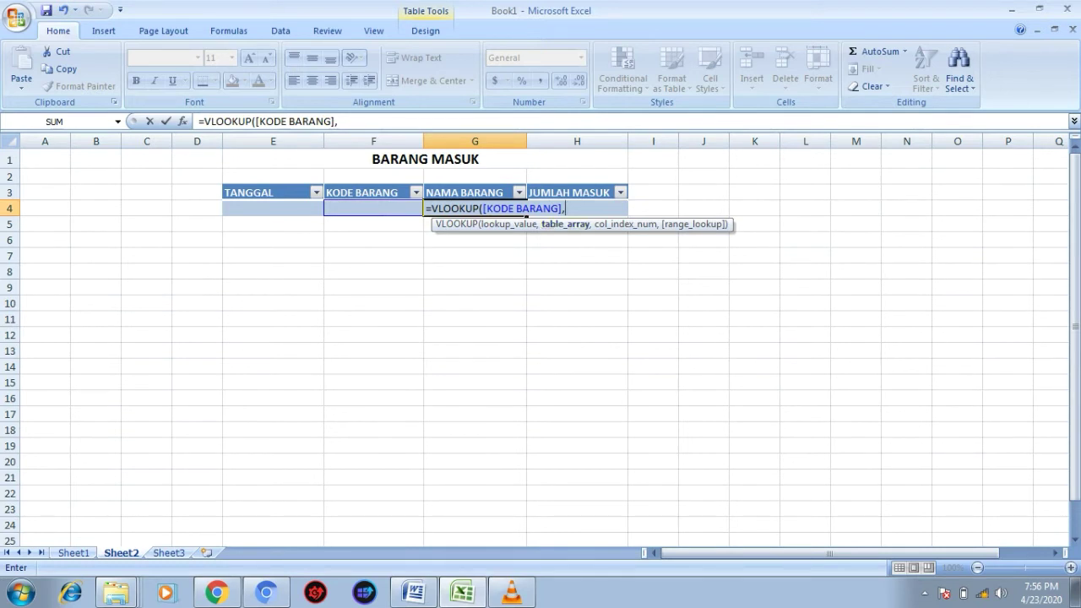
{"action": "key", "text": "ctrl+Page_Up"}
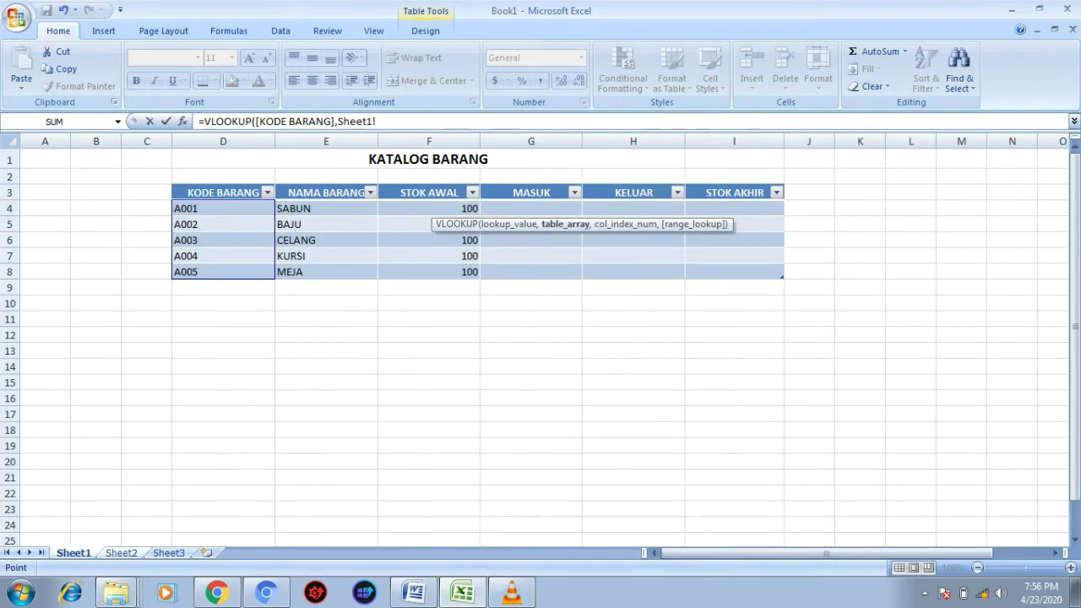
{"action": "left_click", "coordinate": [223, 209]}
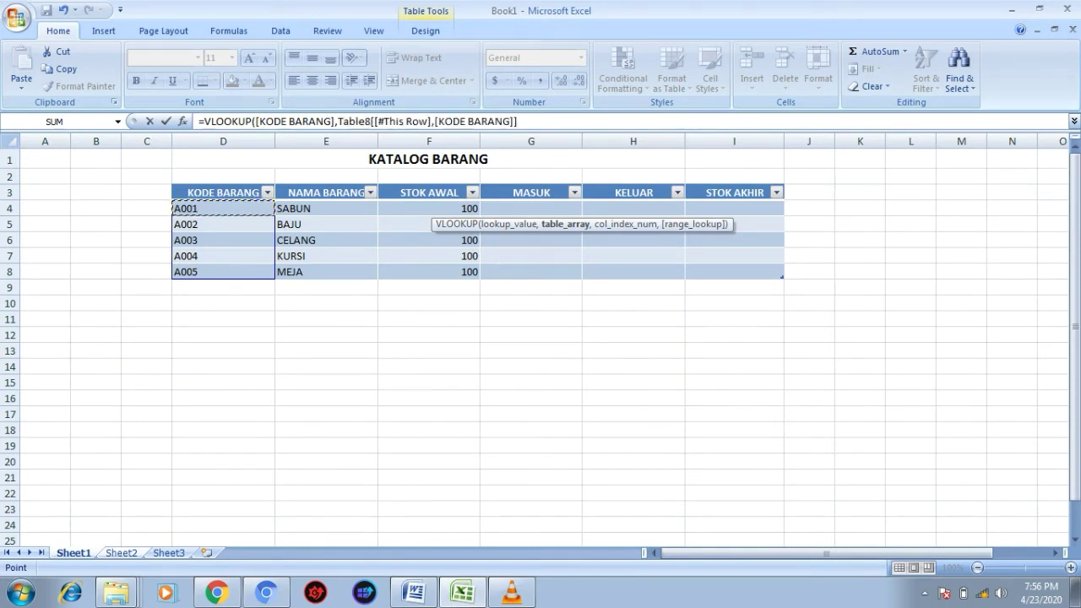
{"action": "left_click", "coordinate": [223, 335]}
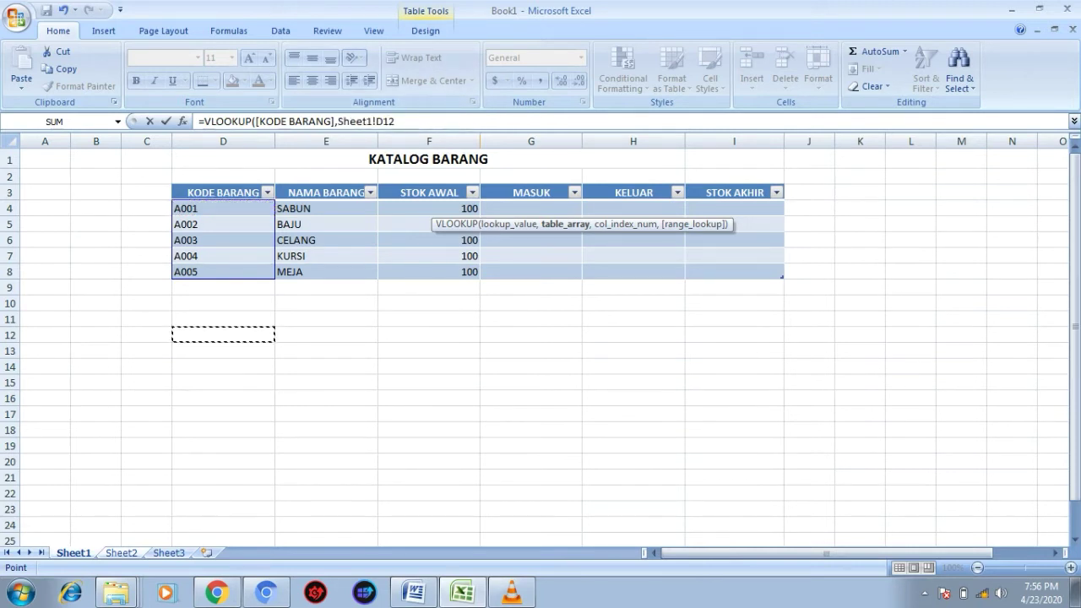
{"action": "left_click", "coordinate": [395, 121]}
{"action": "key", "text": "BackSpace"}
{"action": "key", "text": "BackSpace"}
{"action": "key", "text": "BackSpace"}
{"action": "key", "text": "BackSpace"}
{"action": "key", "text": "BackSpace"}
{"action": "key", "text": "BackSpace"}
{"action": "key", "text": "BackSpace"}
{"action": "key", "text": "BackSpace"}
{"action": "key", "text": "BackSpace"}
{"action": "key", "text": "BackSpace"}
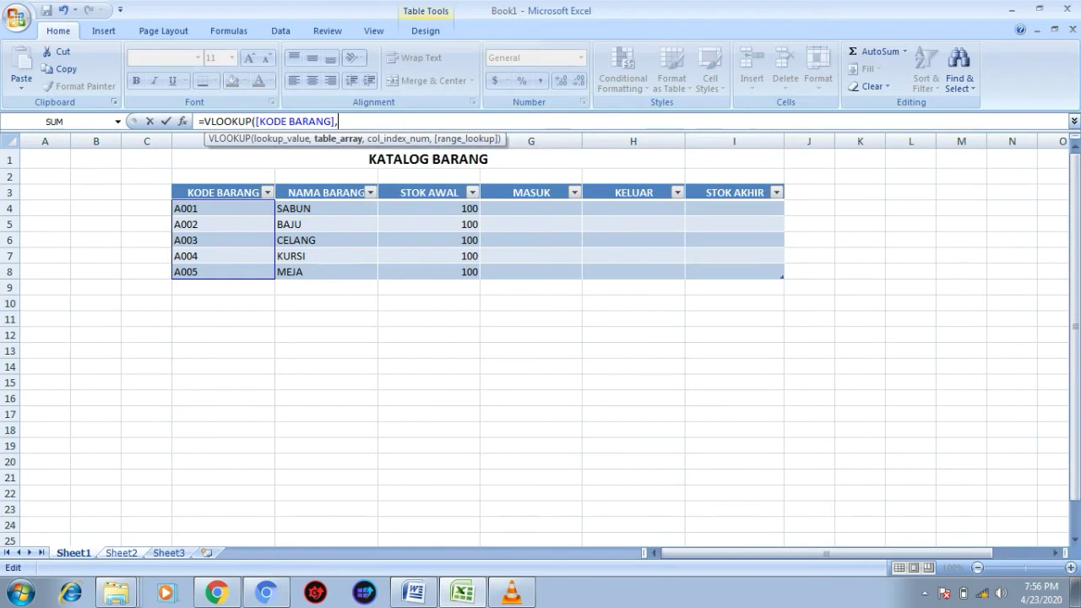
Complete the VLOOKUP with the catalogue's KODE BARANG to NAMA BARANG columns as table array, column index 2 and FALSE
{"action": "left_click_drag", "start_coordinate": [221, 208], "coordinate": [371, 272]}
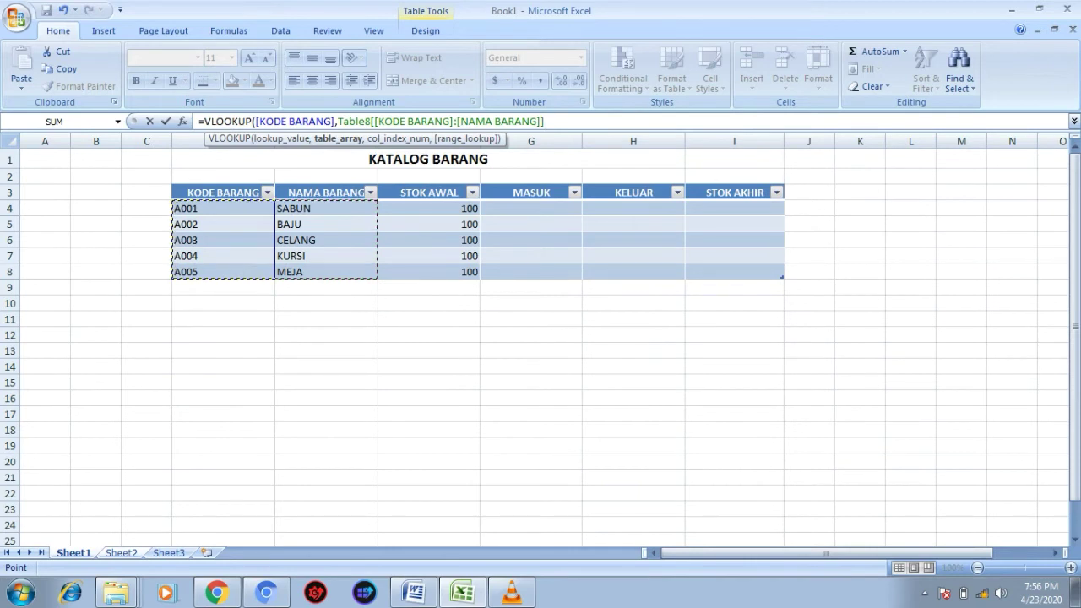
{"action": "type", "text": ","}
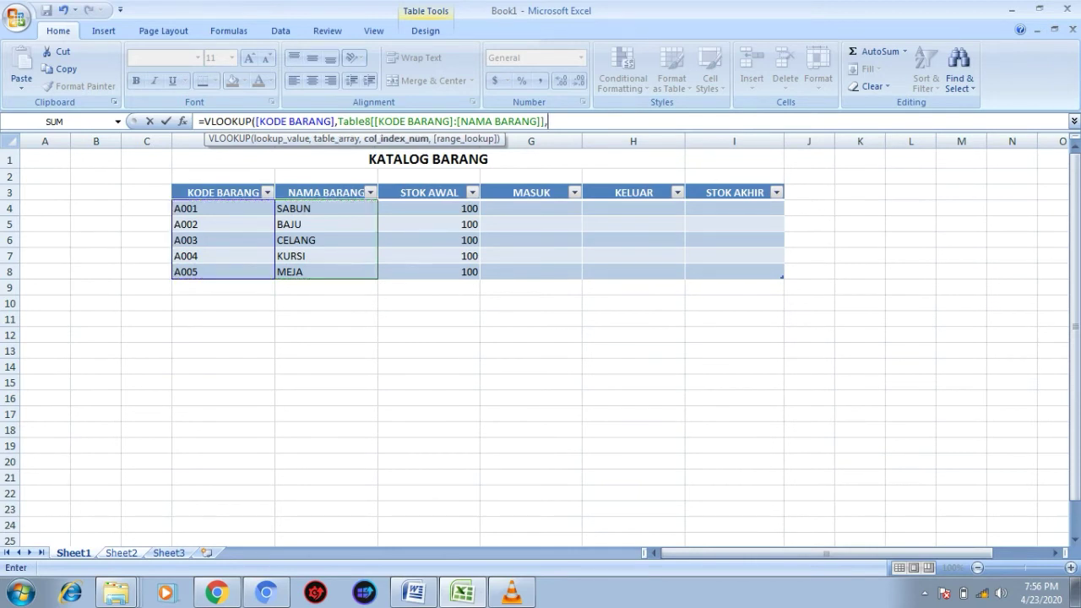
{"action": "type", "text": "2,FALSE)"}
{"action": "key", "text": "Return"}
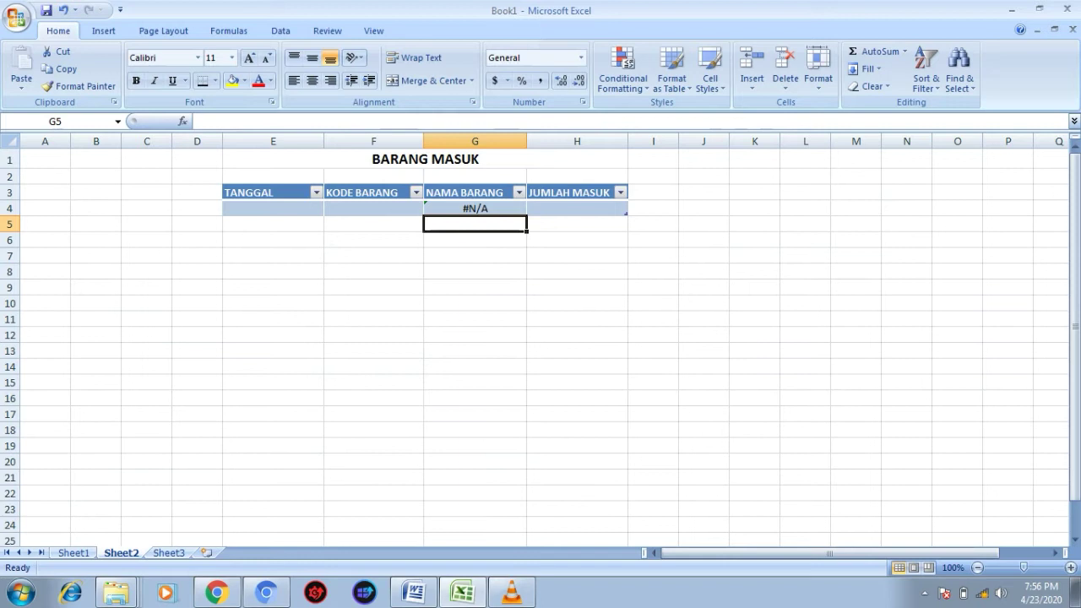
Enter item code A001 in the KODE BARANG cell F4 of the BARANG MASUK table
{"action": "left_click", "coordinate": [421, 207]}
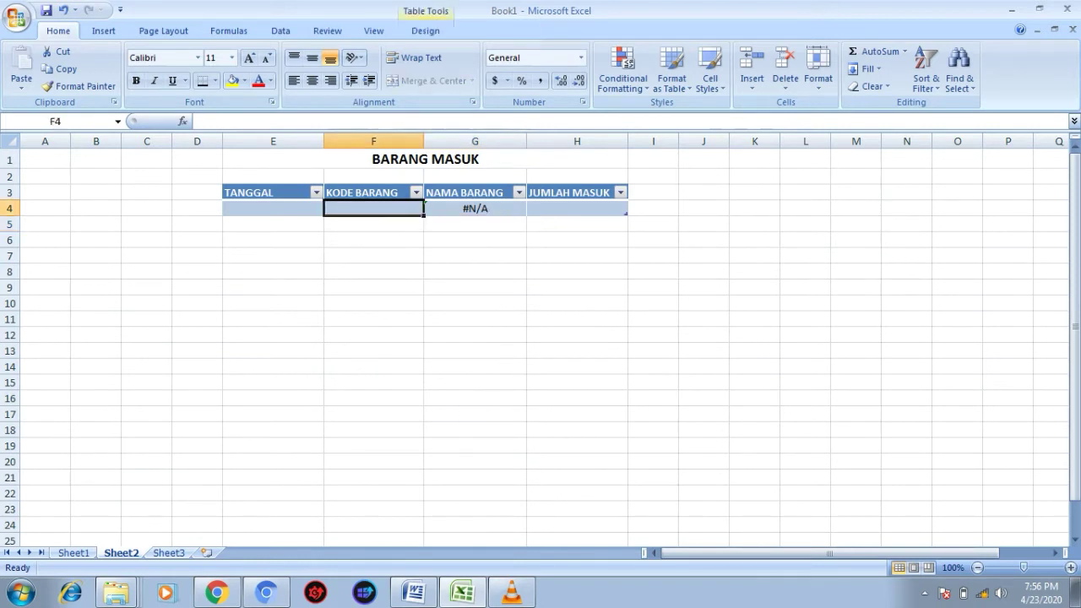
{"action": "type", "text": "A001"}
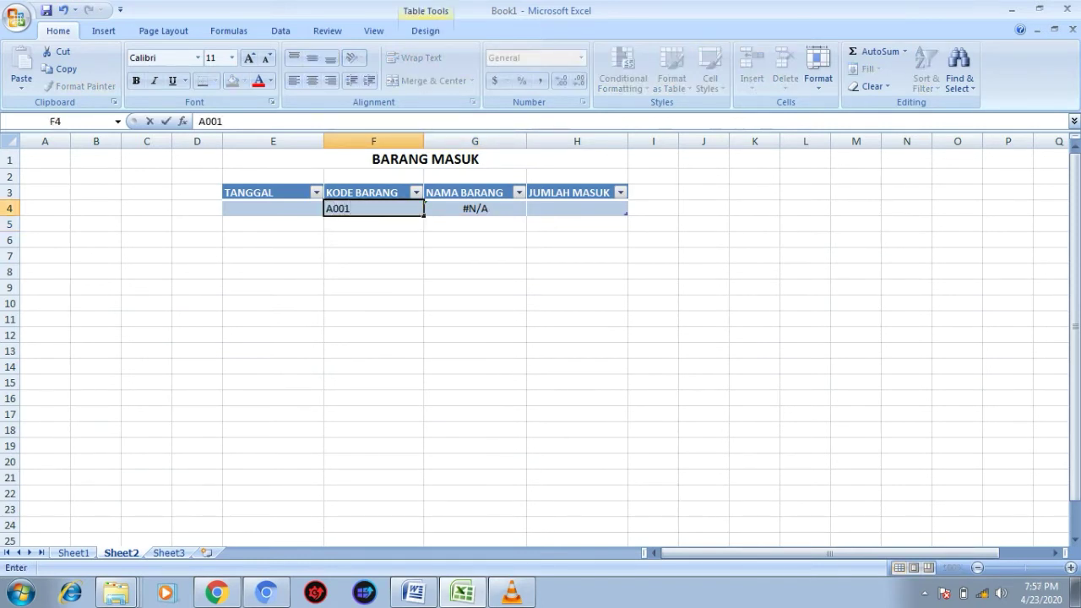
{"action": "left_click", "coordinate": [418, 240]}
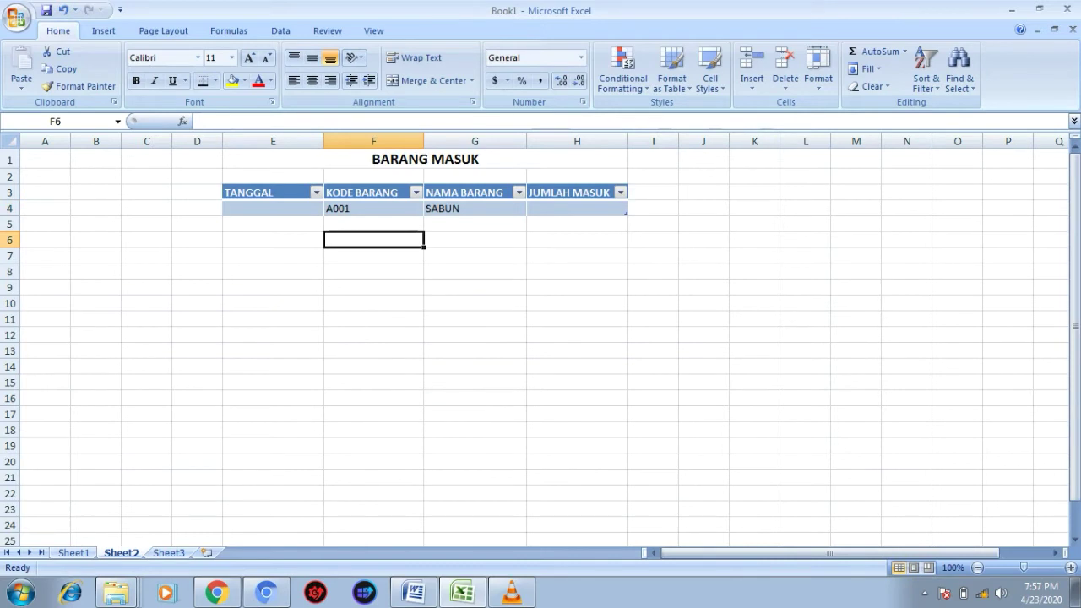
Enter item codes A002, A003, A004 and A005 in F5:F8 of the BARANG MASUK table's KODE BARANG column
{"action": "left_click", "coordinate": [374, 224]}
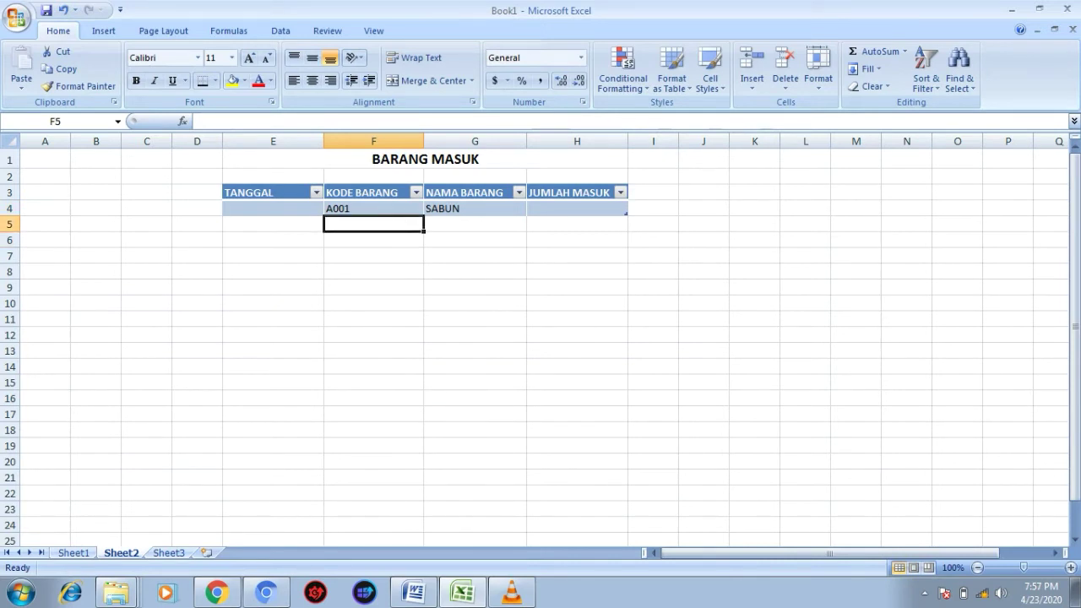
{"action": "type", "text": "A002"}
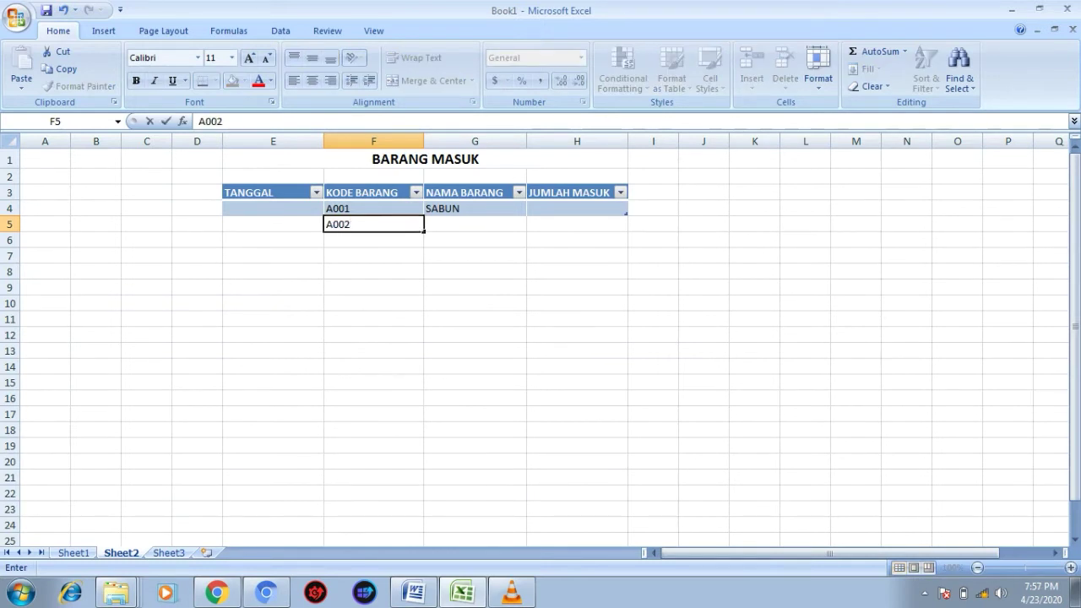
{"action": "key", "text": "Return"}
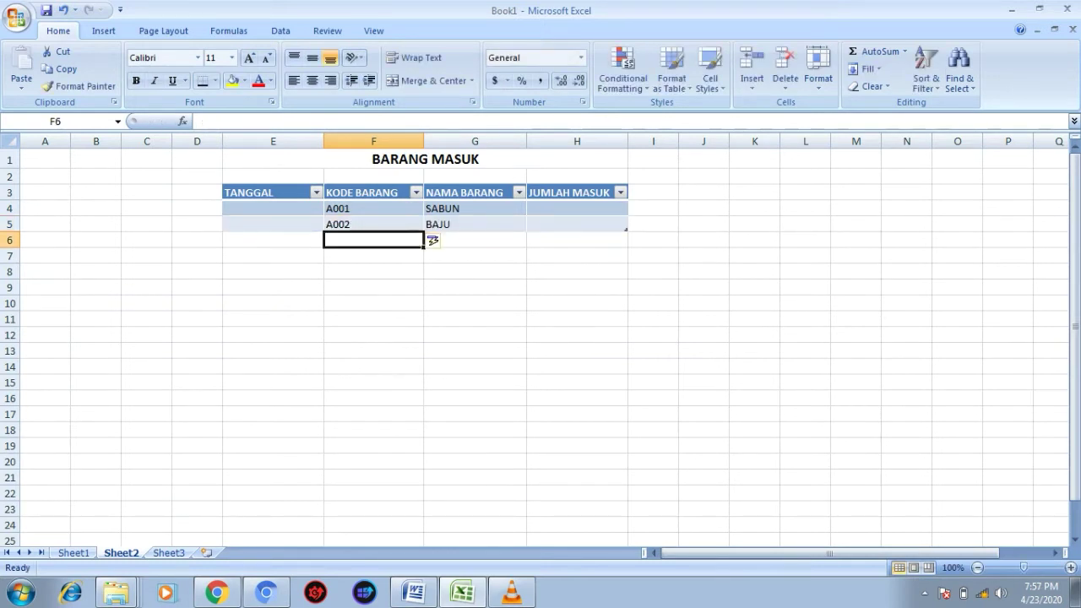
{"action": "type", "text": "A003"}
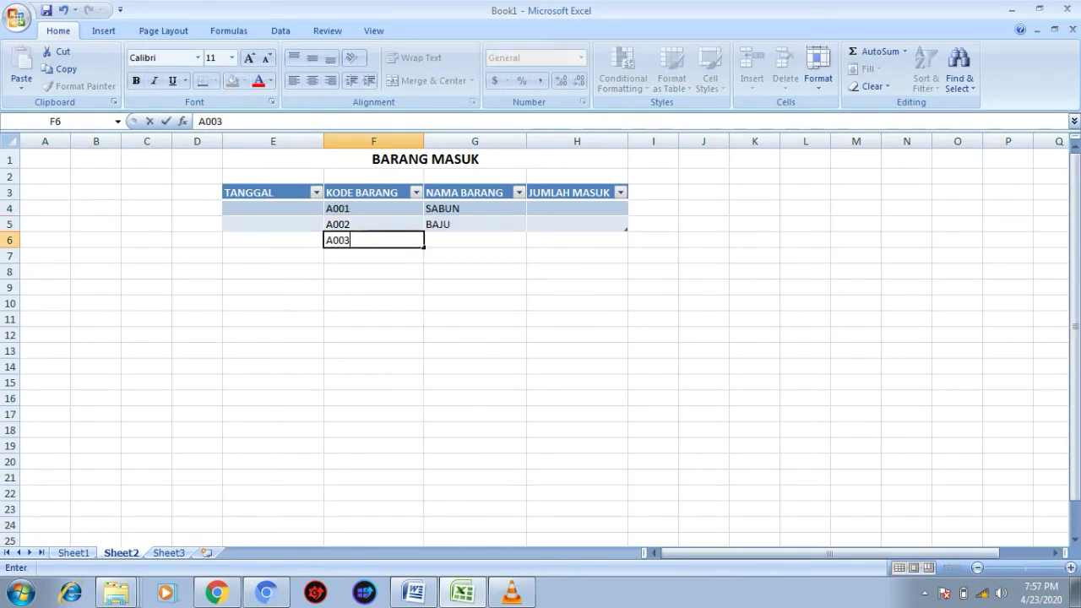
{"action": "key", "text": "Return"}
{"action": "type", "text": "A004"}
{"action": "key", "text": "Return"}
{"action": "type", "text": "A005"}
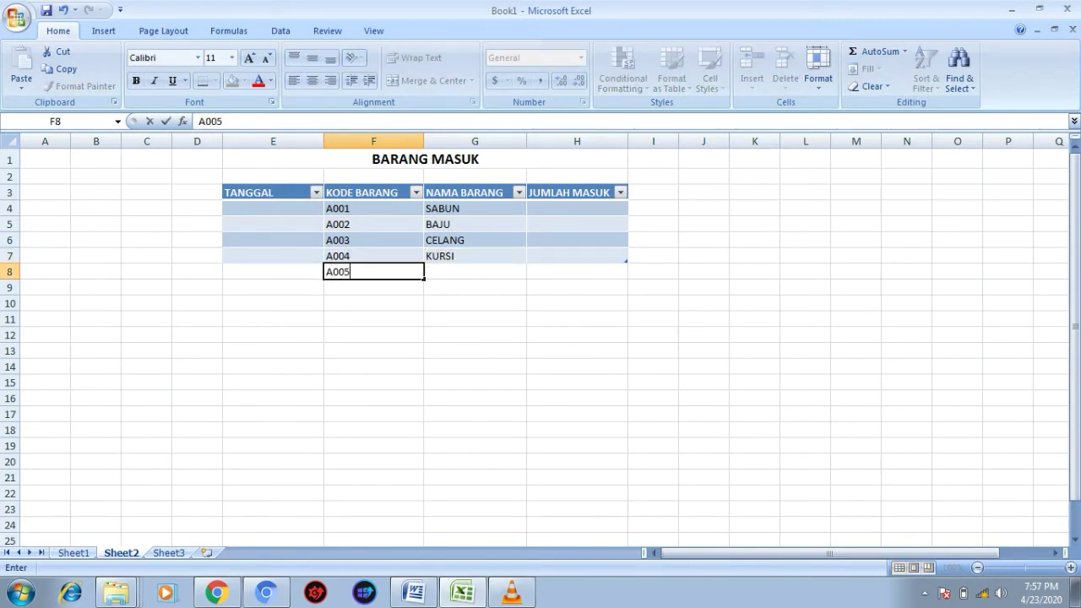
{"action": "key", "text": "Return"}
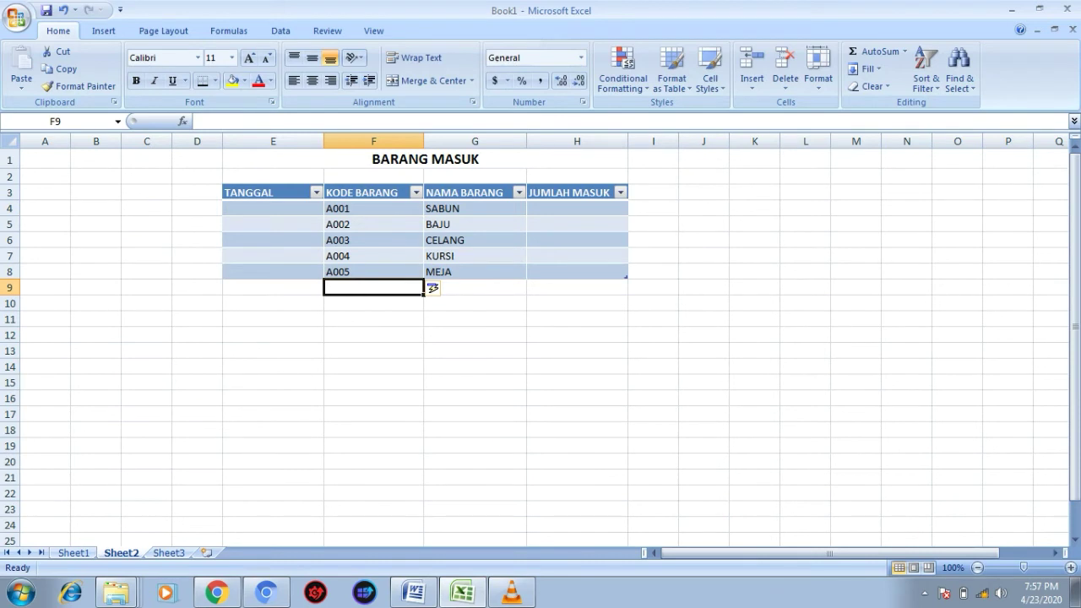
Start a VLOOKUP formula in G4 of Sheet3's BARANG KELUAR table with the row's CODE BARANG as lookup value, and go to Sheet1 for the table array
{"action": "left_click", "coordinate": [169, 553]}
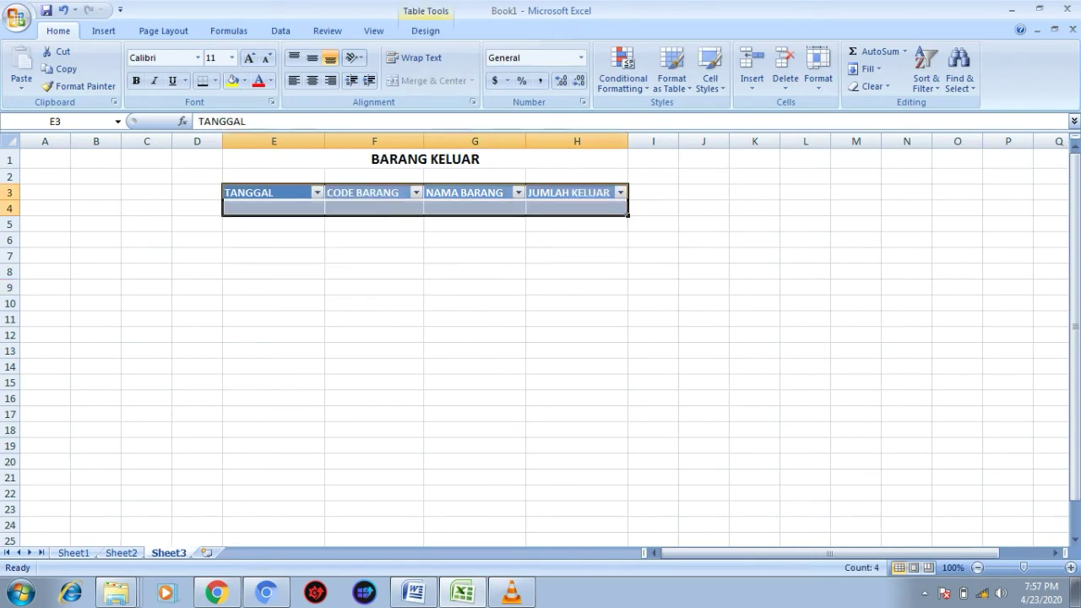
{"action": "left_click", "coordinate": [475, 209]}
{"action": "type", "text": "="}
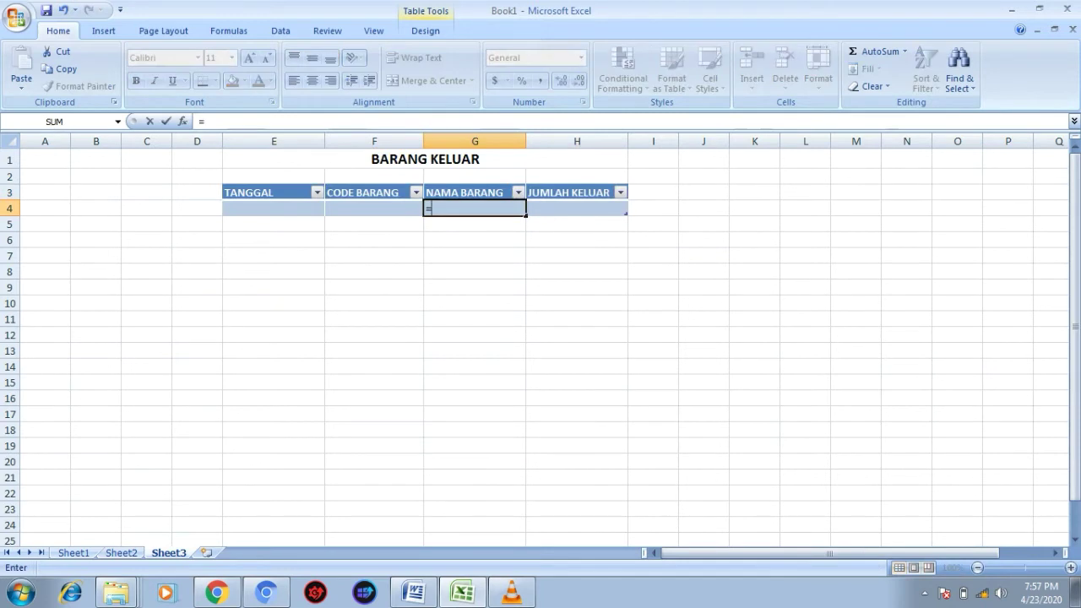
{"action": "type", "text": "VLOO"}
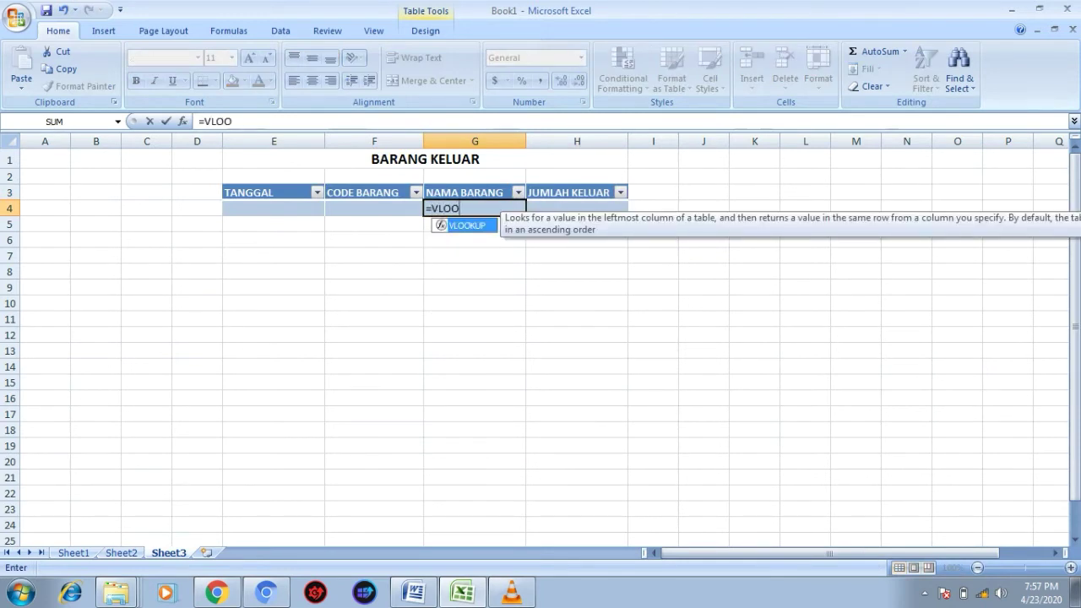
{"action": "type", "text": "KUP("}
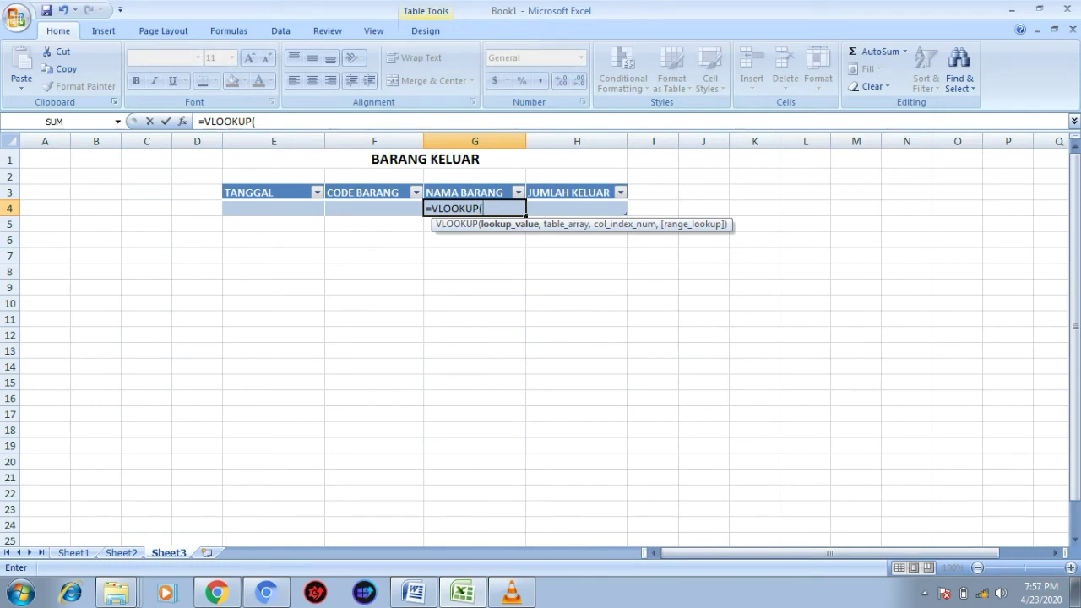
{"action": "left_click", "coordinate": [374, 209]}
{"action": "type", "text": ","}
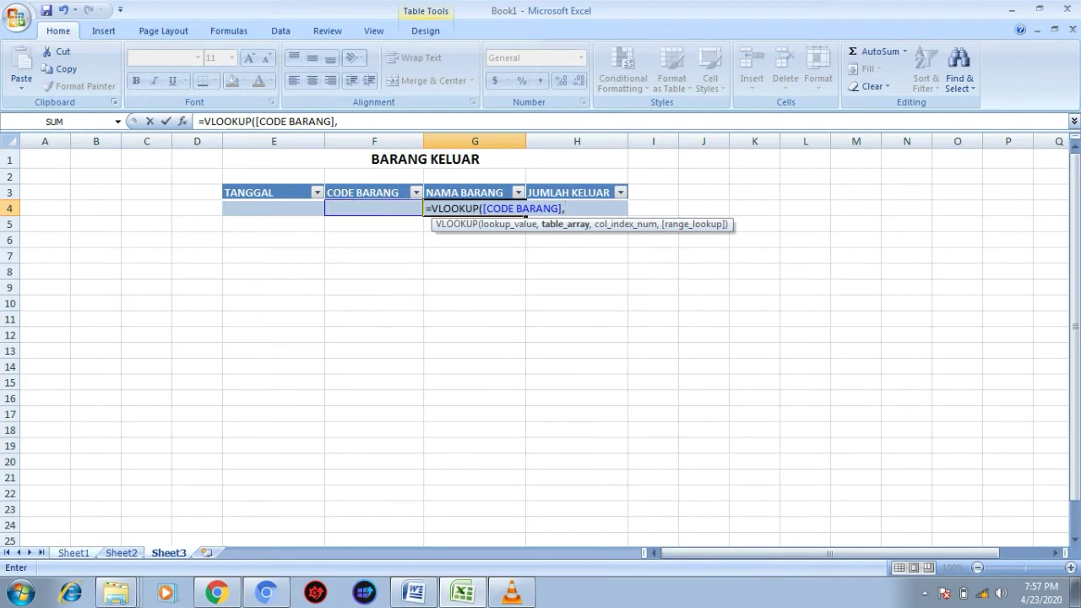
{"action": "left_click", "coordinate": [74, 552]}
{"action": "left_click", "coordinate": [174, 208]}
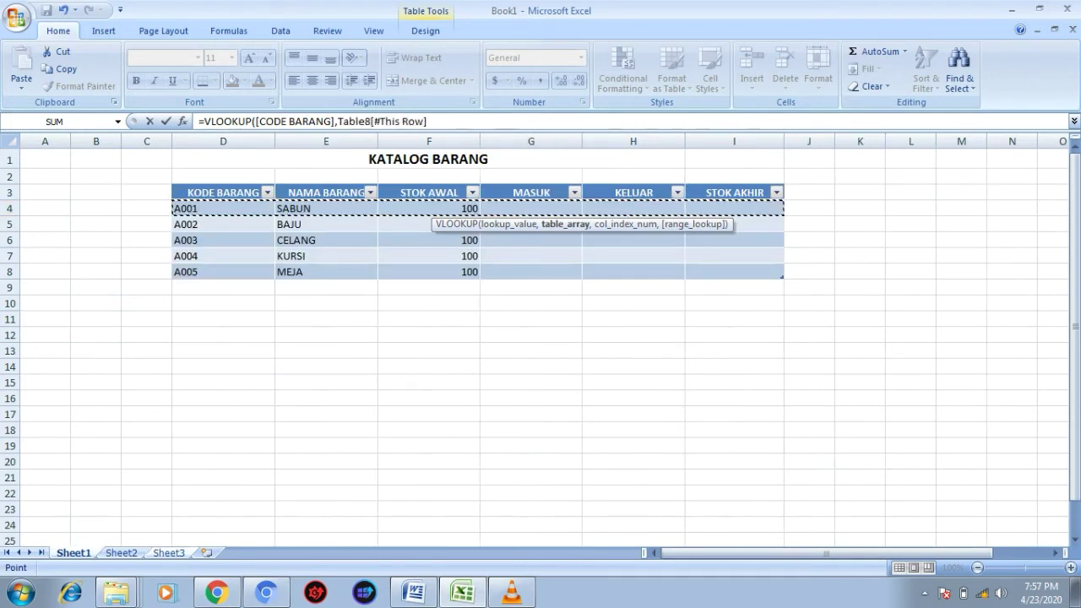
{"action": "left_click", "coordinate": [223, 351]}
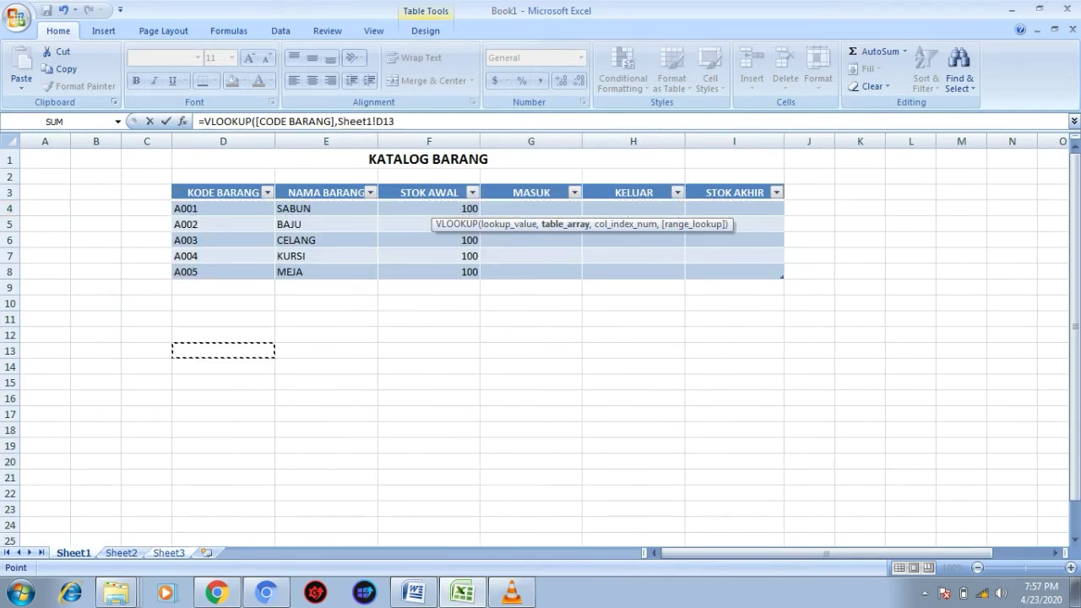
{"action": "left_click", "coordinate": [222, 209]}
{"action": "left_click_drag", "start_coordinate": [223, 209], "coordinate": [371, 272]}
{"action": "left_click", "coordinate": [549, 122]}
{"action": "key", "text": "BackSpace"}
{"action": "key", "text": "BackSpace"}
{"action": "key", "text": "BackSpace"}
{"action": "key", "text": "BackSpace"}
{"action": "key", "text": "BackSpace"}
{"action": "key", "text": "BackSpace"}
{"action": "key", "text": "BackSpace"}
{"action": "key", "text": "BackSpace"}
{"action": "key", "text": "BackSpace"}
{"action": "key", "text": "BackSpace"}
{"action": "key", "text": "BackSpace"}
{"action": "key", "text": "BackSpace"}
{"action": "key", "text": "BackSpace"}
{"action": "key", "text": "BackSpace"}
{"action": "key", "text": "BackSpace"}
{"action": "key", "text": "BackSpace"}
{"action": "key", "text": "BackSpace"}
{"action": "key", "text": "BackSpace"}
{"action": "key", "text": "BackSpace"}
{"action": "key", "text": "BackSpace"}
{"action": "key", "text": "BackSpace"}
{"action": "key", "text": "BackSpace"}
{"action": "key", "text": "BackSpace"}
{"action": "key", "text": "BackSpace"}
{"action": "key", "text": "BackSpace"}
{"action": "key", "text": "BackSpace"}
{"action": "key", "text": "BackSpace"}
{"action": "key", "text": "BackSpace"}
{"action": "key", "text": "BackSpace"}
{"action": "key", "text": "BackSpace"}
{"action": "key", "text": "BackSpace"}
{"action": "key", "text": "BackSpace"}
{"action": "key", "text": "BackSpace"}
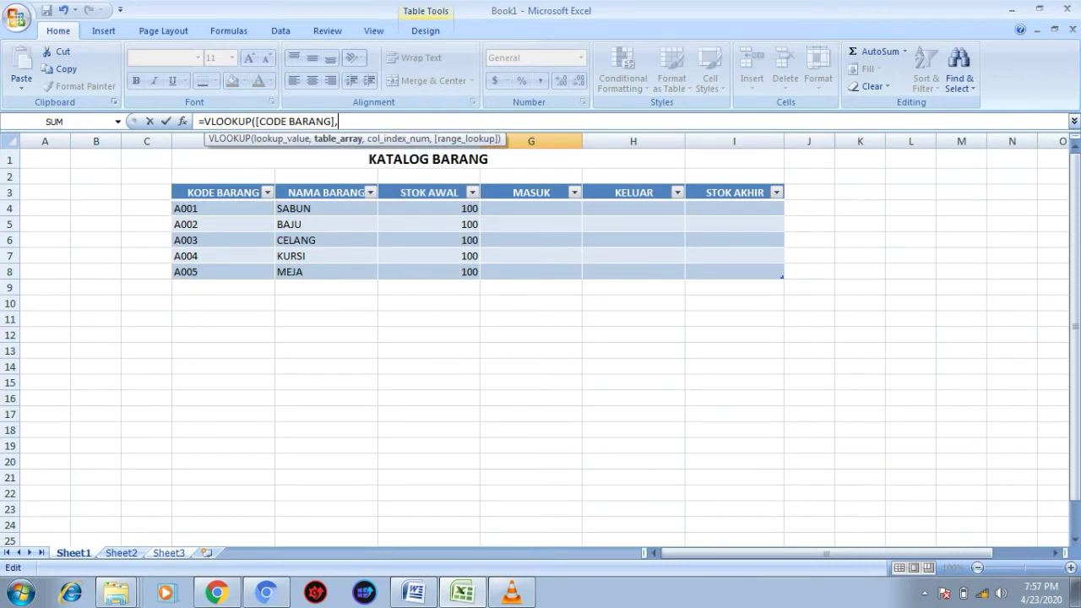
Complete the BARANG KELUAR VLOOKUP with the catalogue's KODE BARANG to NAMA BARANG columns as table array, column index 2 and FALSE
{"action": "left_click_drag", "start_coordinate": [198, 208], "coordinate": [376, 275]}
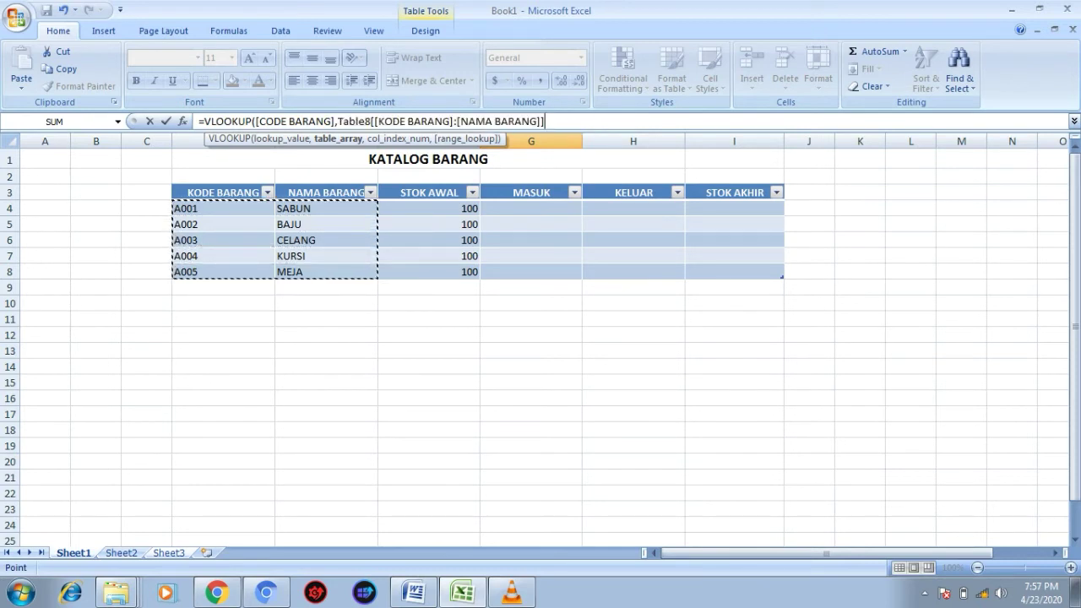
{"action": "type", "text": ","}
{"action": "type", "text": "2"}
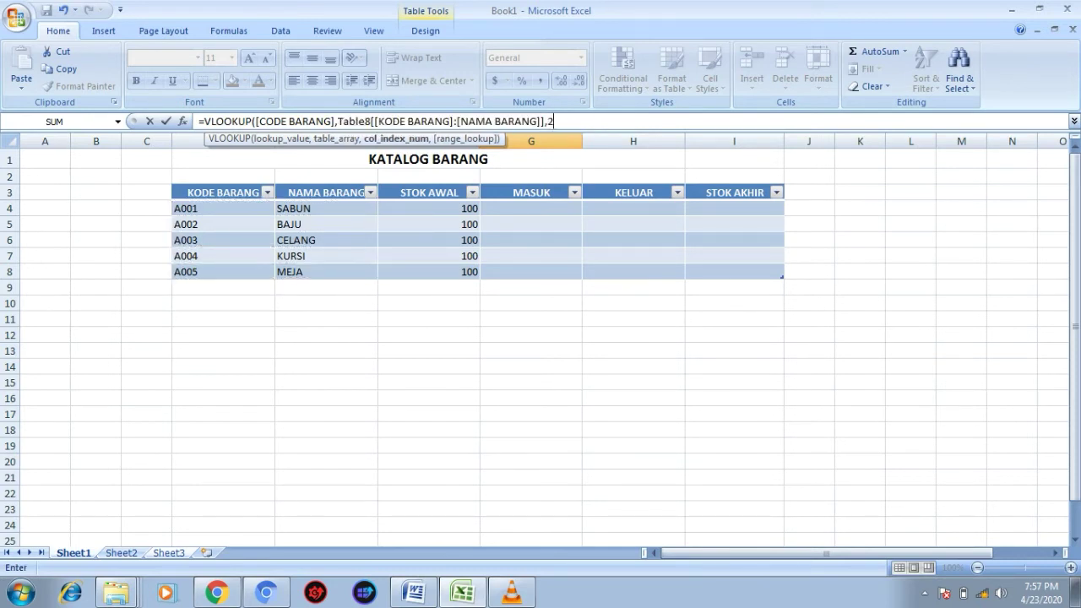
{"action": "type", "text": ",FALSE)"}
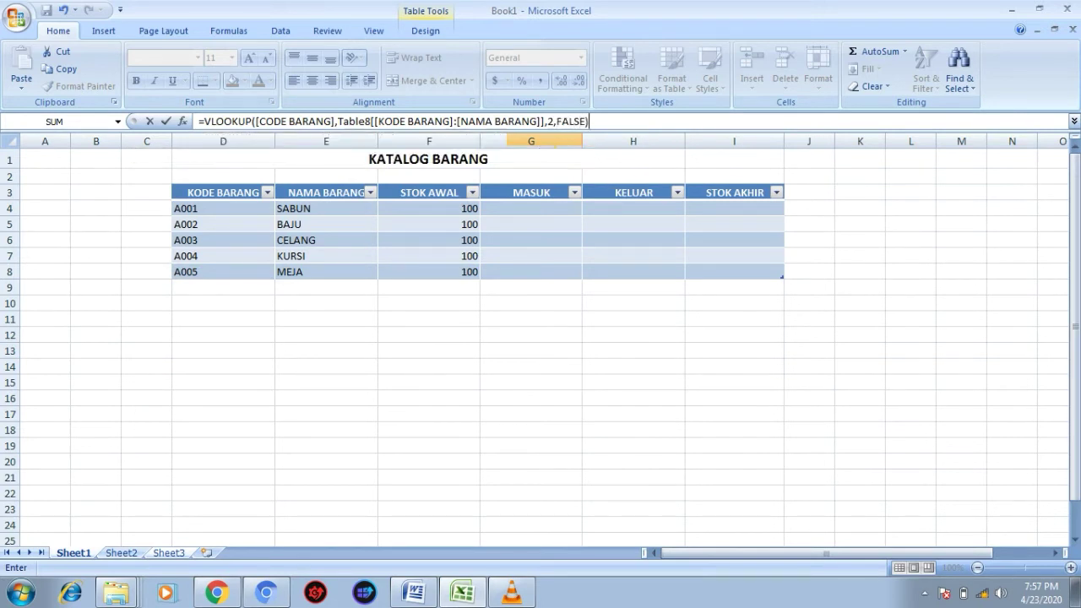
{"action": "key", "text": "Return"}
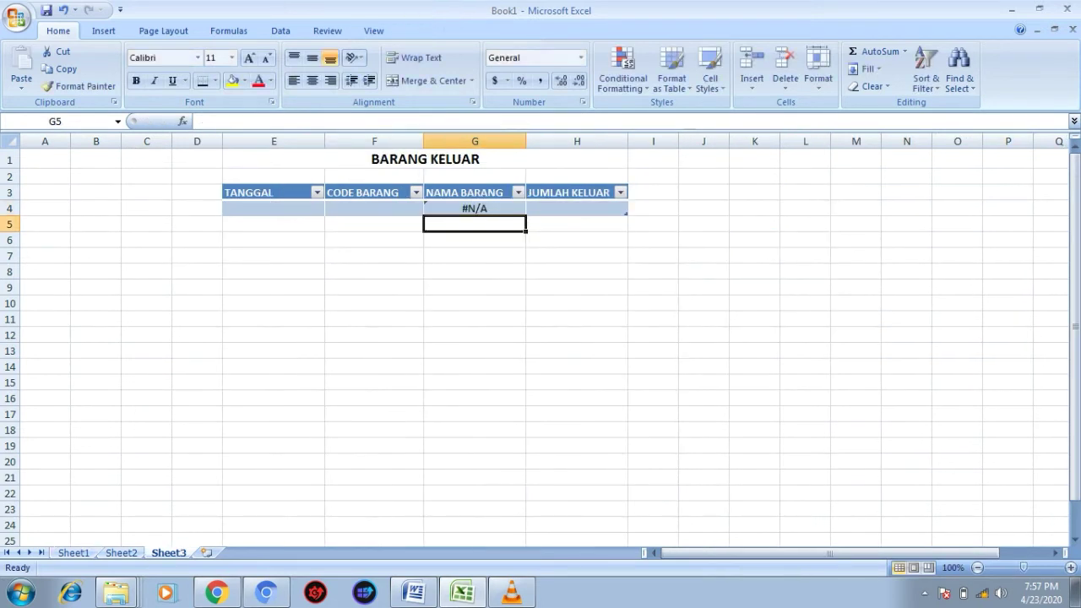
Enter item code A001 in the CODE BARANG cell F4 of the BARANG KELUAR table
{"action": "left_click", "coordinate": [375, 208]}
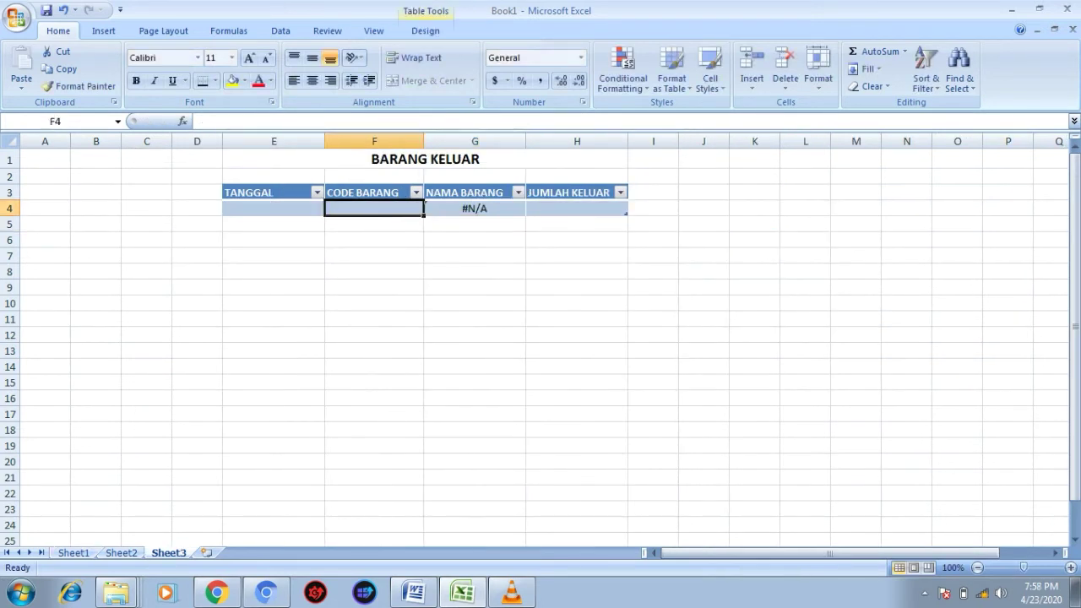
{"action": "type", "text": "0"}
{"action": "key", "text": "BackSpace"}
{"action": "type", "text": "A001"}
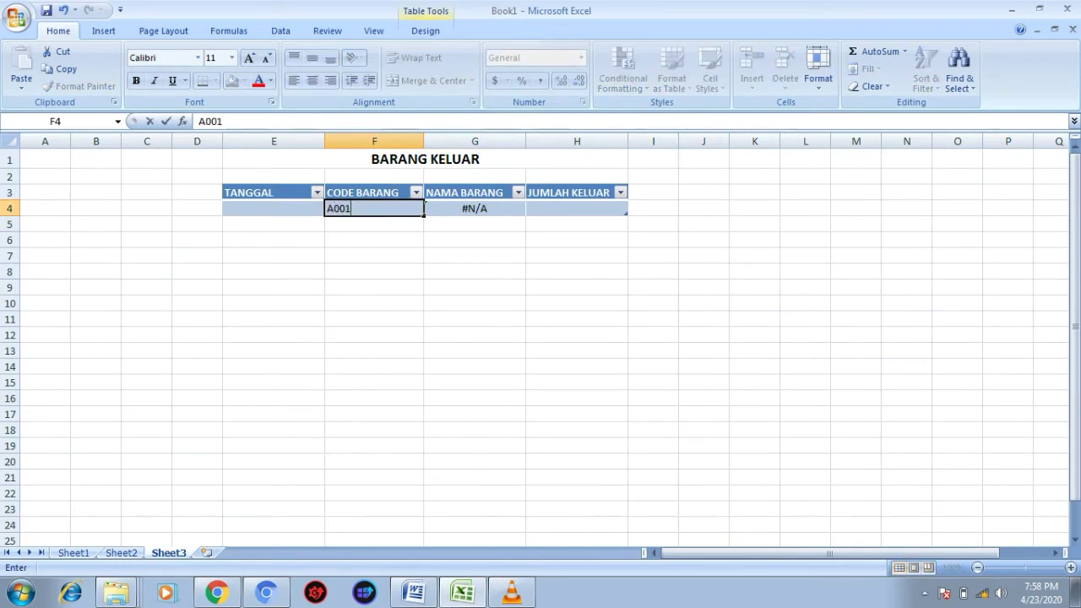
{"action": "key", "text": "Return"}
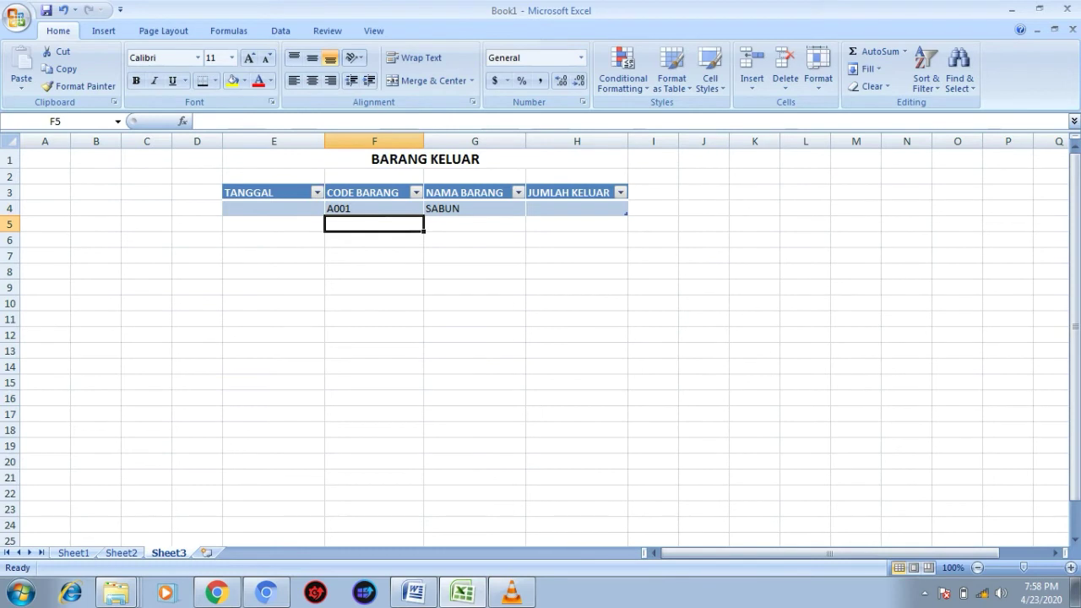
Enter item codes A002, A003, A004 and A005 in F5:F8 of the BARANG KELUAR table's CODE BARANG column
{"action": "type", "text": "A002"}
{"action": "key", "text": "Return"}
{"action": "type", "text": "A003"}
{"action": "key", "text": "Return"}
{"action": "type", "text": "A00"}
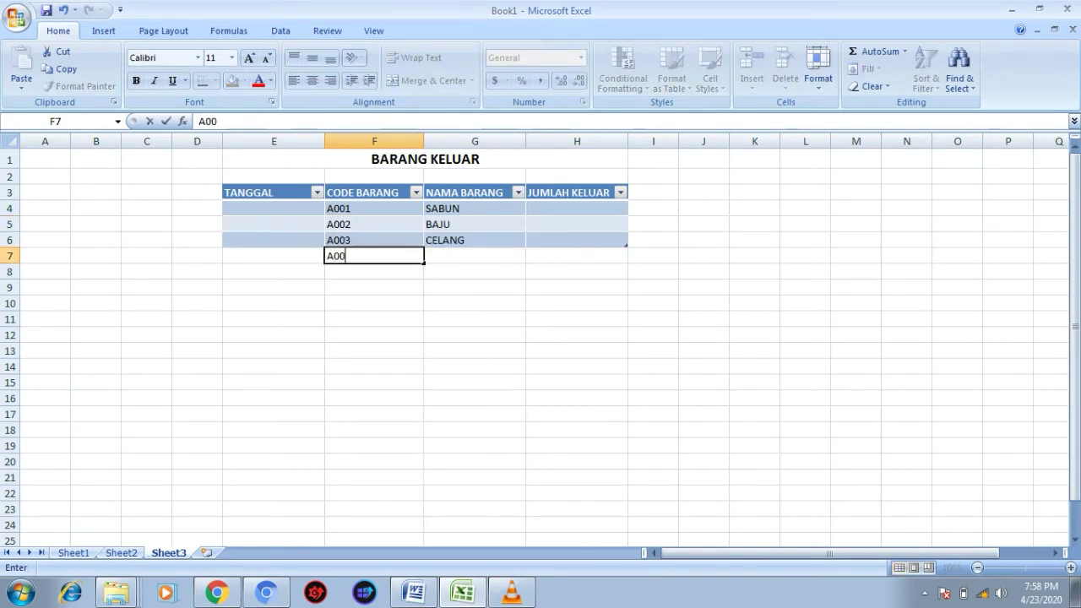
{"action": "type", "text": "4"}
{"action": "key", "text": "Return"}
{"action": "type", "text": "A005"}
{"action": "key", "text": "Return"}
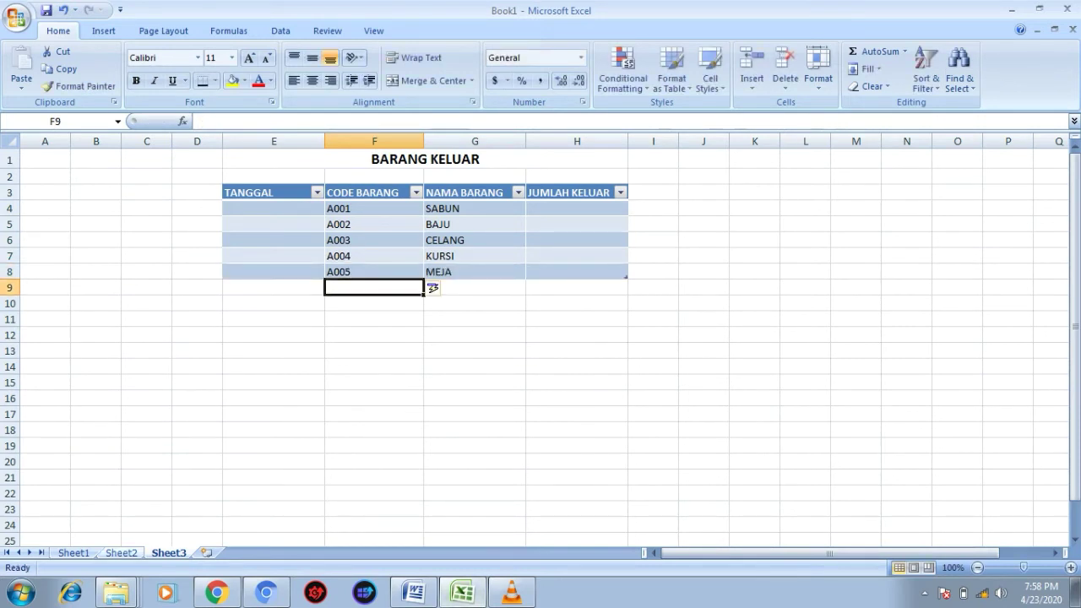
On Sheet2, enter the dates 1 JAN and 2 JAN in E4:E5 of the BARANG MASUK table's TANGGAL column
{"action": "left_click", "coordinate": [120, 554]}
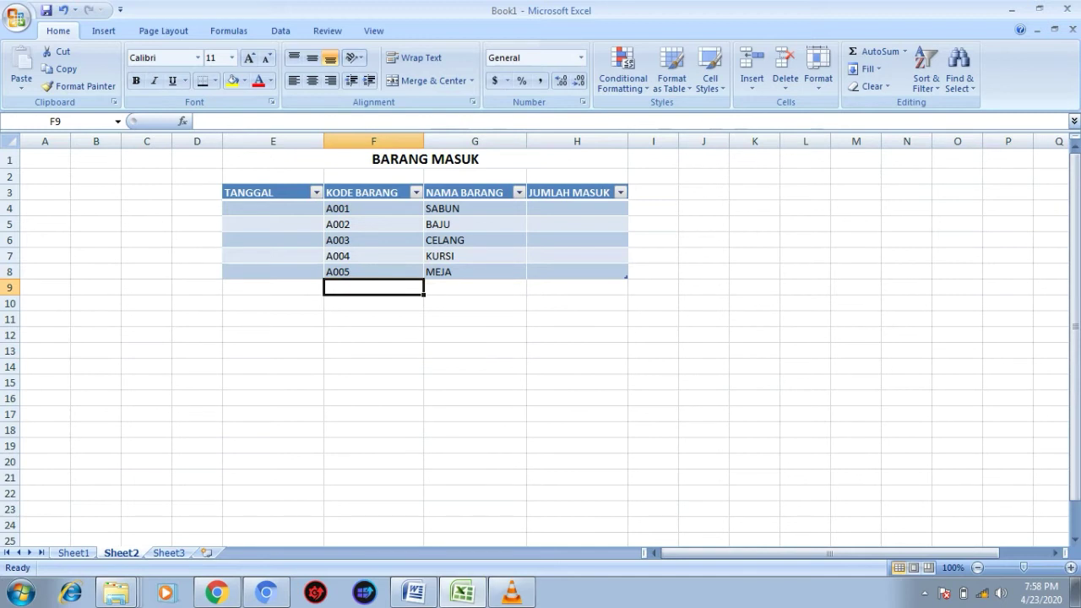
{"action": "left_click", "coordinate": [272, 208]}
{"action": "type", "text": "1"}
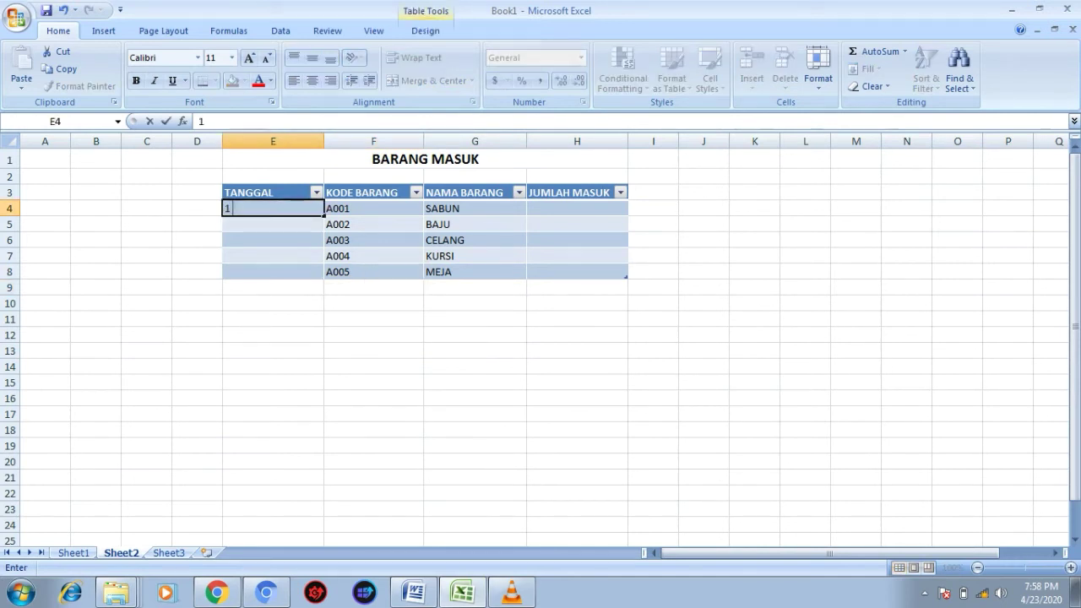
{"action": "type", "text": " JAN"}
{"action": "key", "text": "Return"}
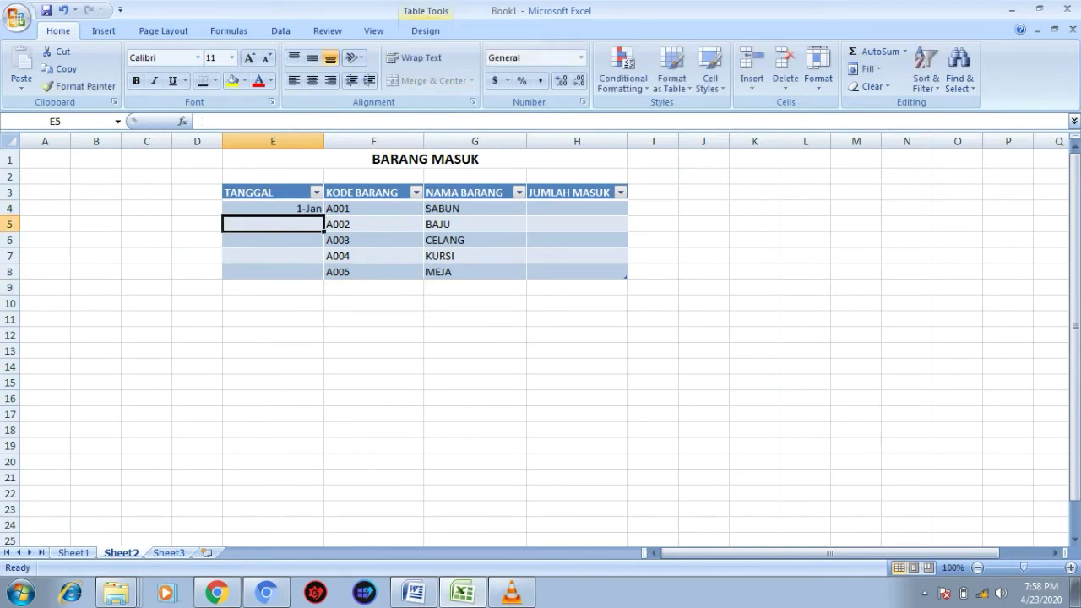
{"action": "type", "text": "2 JAN'"}
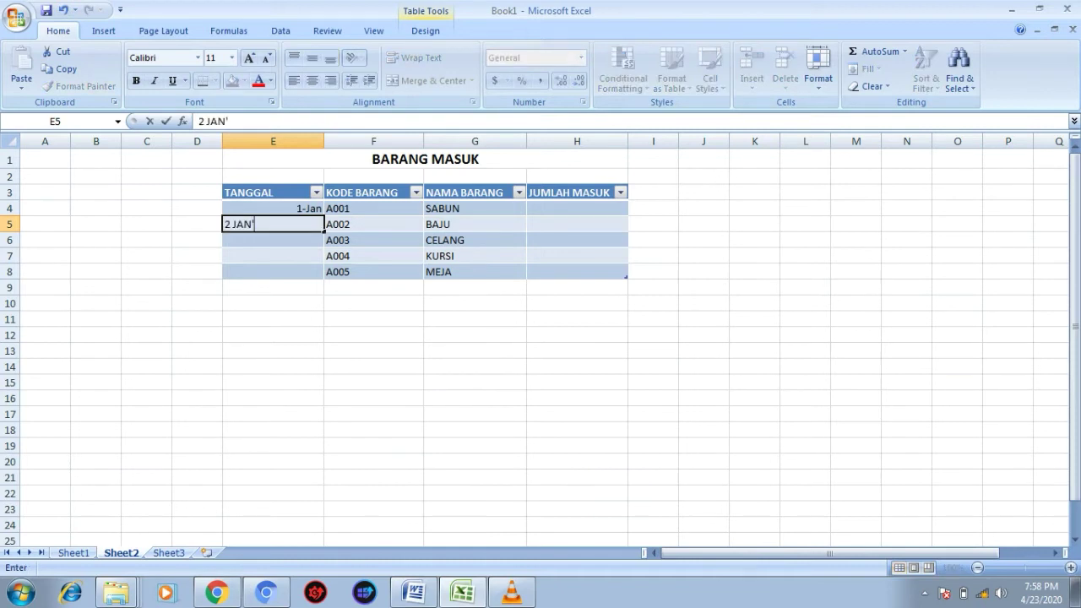
{"action": "key", "text": "BackSpace"}
{"action": "key", "text": "Return"}
Enter the dates 3 JAN, 4 JAN and 5 JAN in E6:E8 of the BARANG MASUK table's TANGGAL column
{"action": "type", "text": "3"}
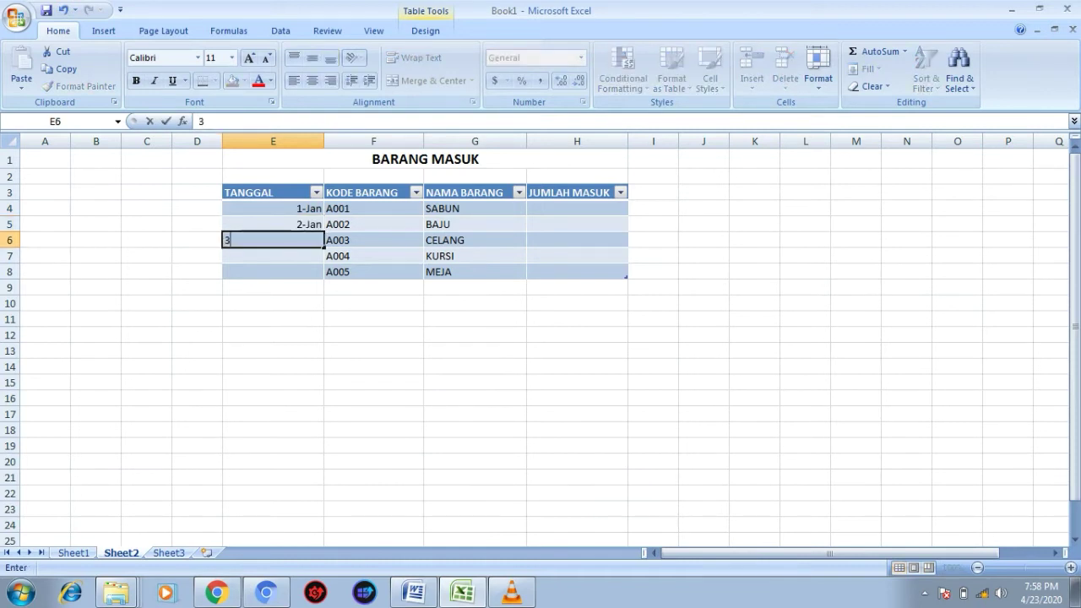
{"action": "type", "text": "JAN"}
{"action": "key", "text": "BackSpace"}
{"action": "key", "text": "BackSpace"}
{"action": "key", "text": "BackSpace"}
{"action": "type", "text": "JAN"}
{"action": "key", "text": "Return"}
{"action": "type", "text": "4 JAN"}
{"action": "key", "text": "Return"}
{"action": "type", "text": "5 JAN"}
{"action": "key", "text": "Return"}
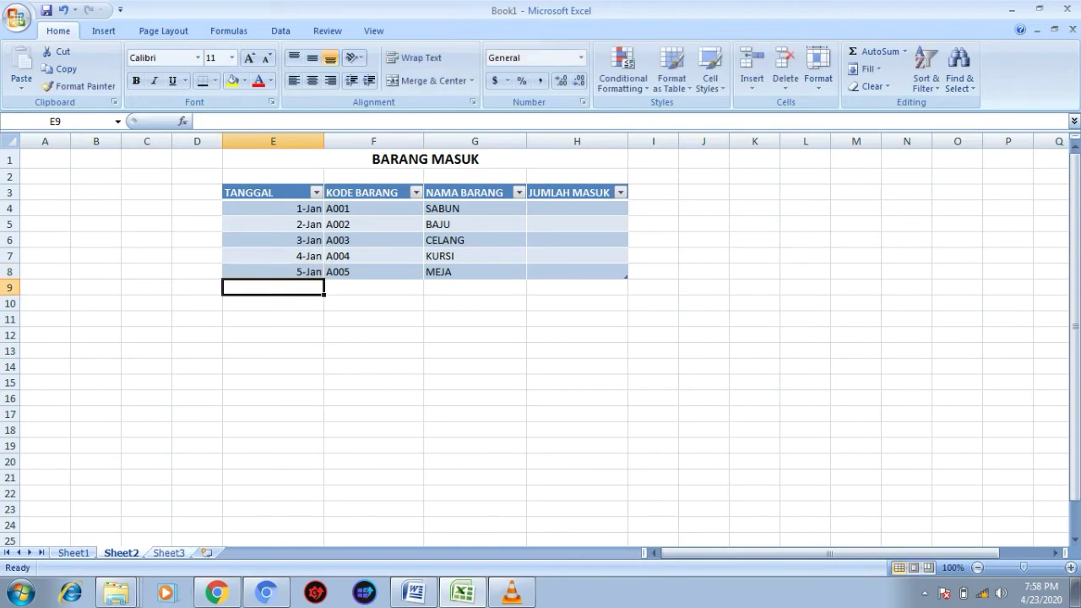
On Sheet3, enter the dates 1 JAN and 2 JAN in E4:E5 of the BARANG KELUAR table's TANGGAL column
{"action": "key", "text": "ctrl+Page_Down"}
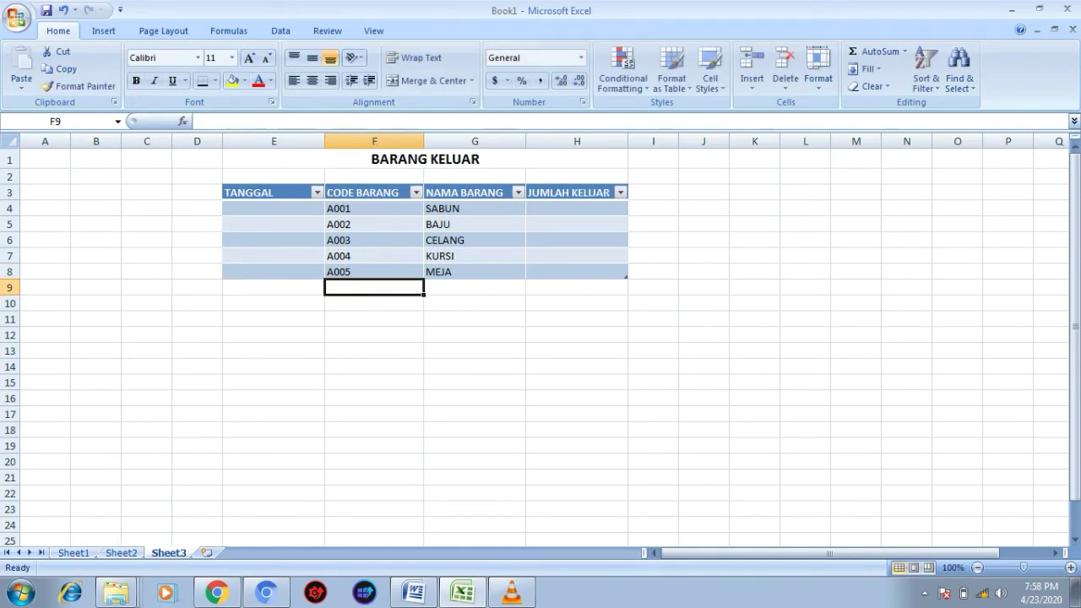
{"action": "left_click", "coordinate": [274, 208]}
{"action": "type", "text": "1 JAN"}
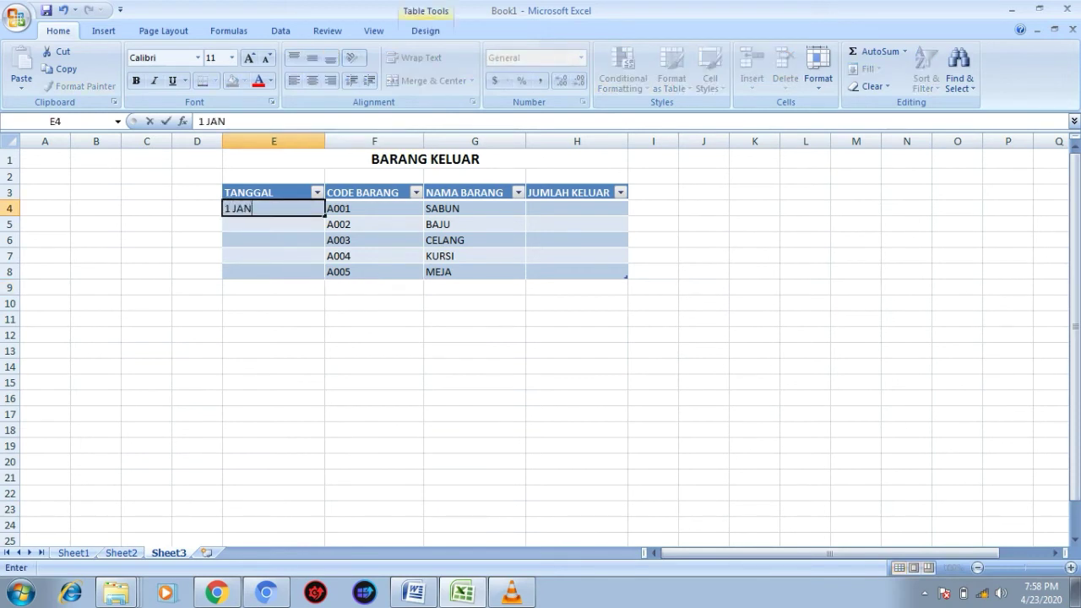
{"action": "key", "text": "Return"}
{"action": "type", "text": "2 JAN'"}
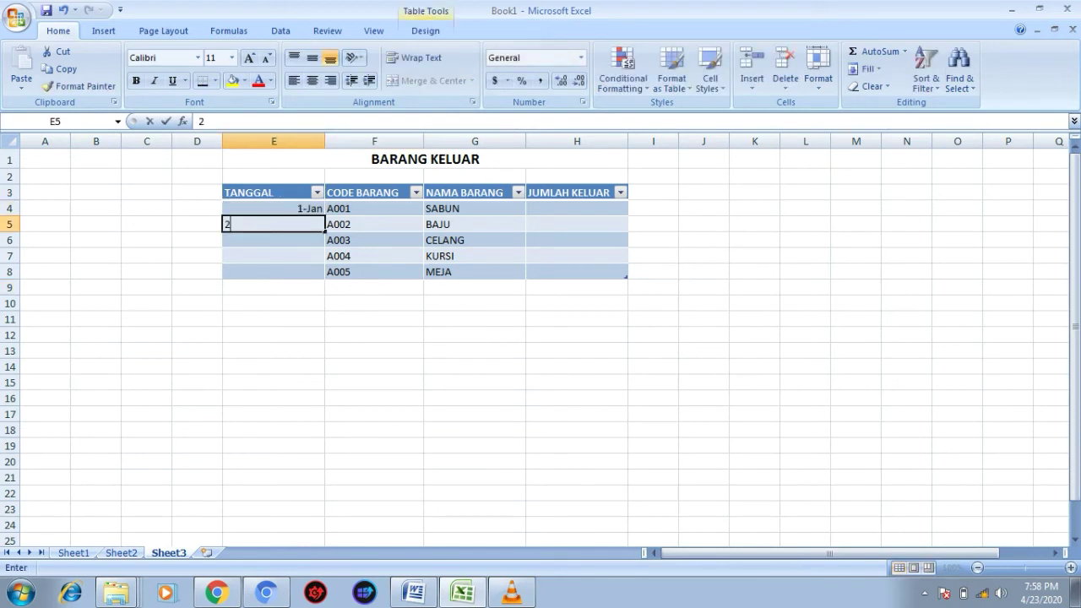
{"action": "key", "text": "Return"}
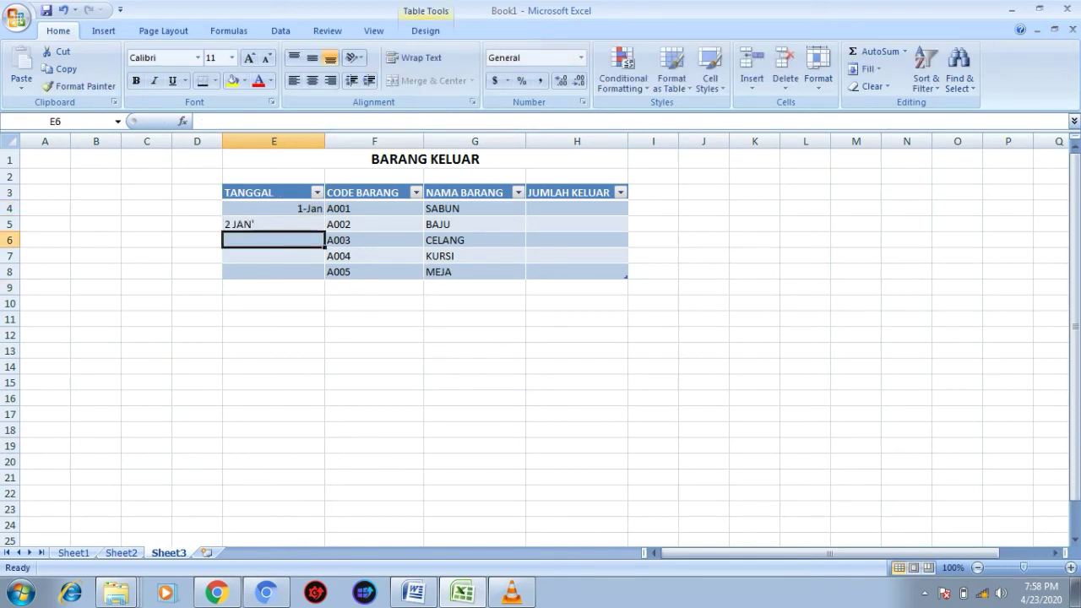
{"action": "key", "text": "Up"}
{"action": "key", "text": "BackSpace"}
{"action": "type", "text": "2 JAN"}
{"action": "key", "text": "Return"}
Enter the dates 3 JAN, 4 JAN and 5 JAN in E6:E8 of the BARANG KELUAR table's TANGGAL column
{"action": "type", "text": "3 JAN"}
{"action": "key", "text": "Return"}
{"action": "type", "text": "4 JAN"}
{"action": "key", "text": "Return"}
{"action": "type", "text": "4"}
{"action": "key", "text": "BackSpace"}
{"action": "type", "text": "5 JAN"}
{"action": "key", "text": "Return"}
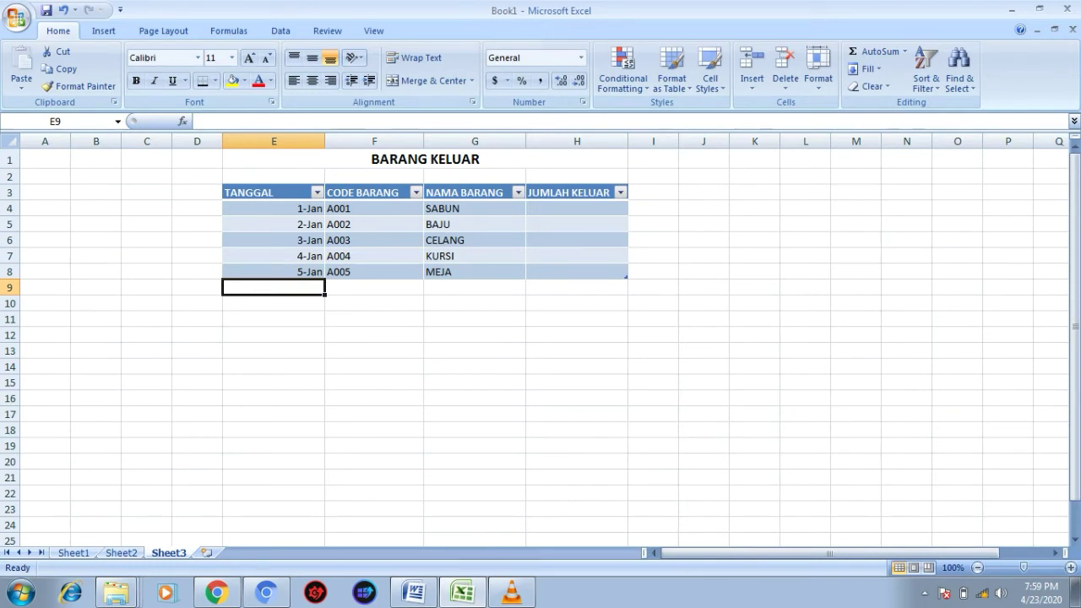
Enter the quantities 2, 3, 4, 5 and 6 in H4:H8 of the BARANG KELUAR table's JUMLAH KELUAR column
{"action": "left_click", "coordinate": [576, 208]}
{"action": "type", "text": "2"}
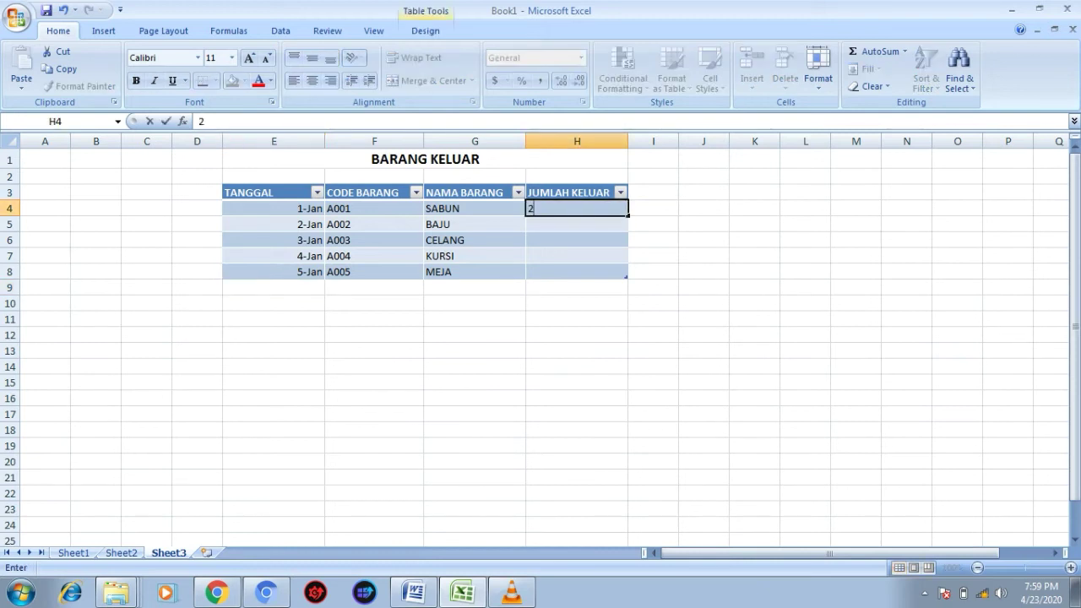
{"action": "key", "text": "Return"}
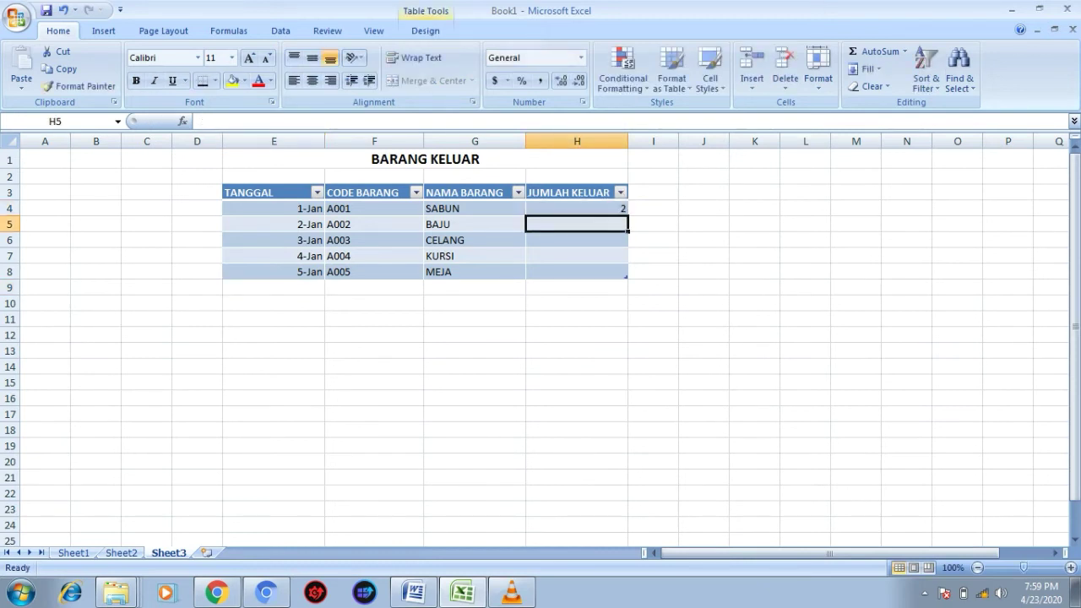
{"action": "type", "text": "3"}
{"action": "key", "text": "Return"}
{"action": "type", "text": "4"}
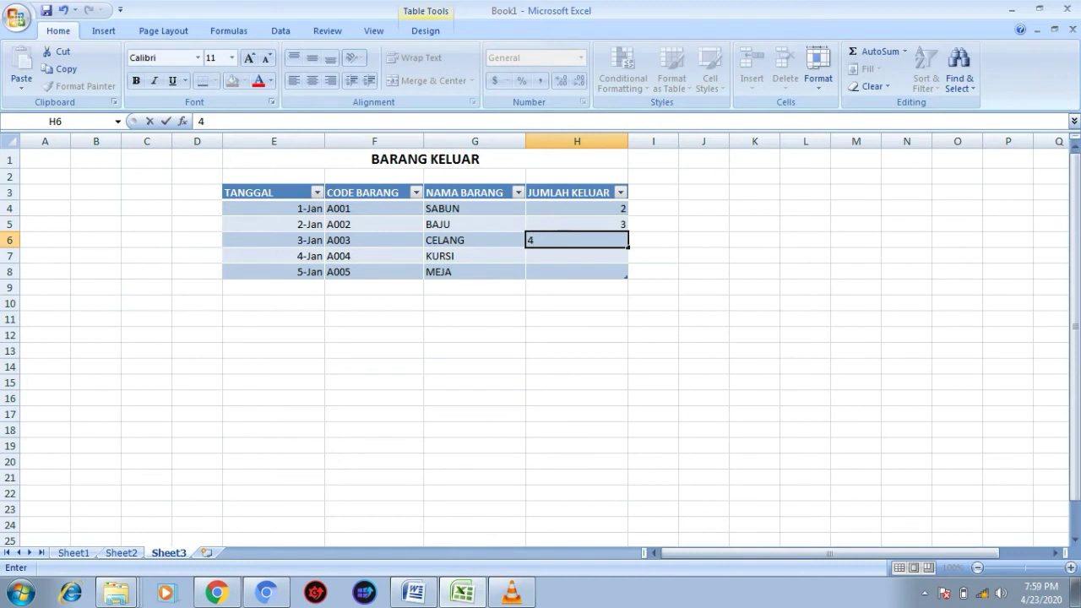
{"action": "key", "text": "Return"}
{"action": "type", "text": "5"}
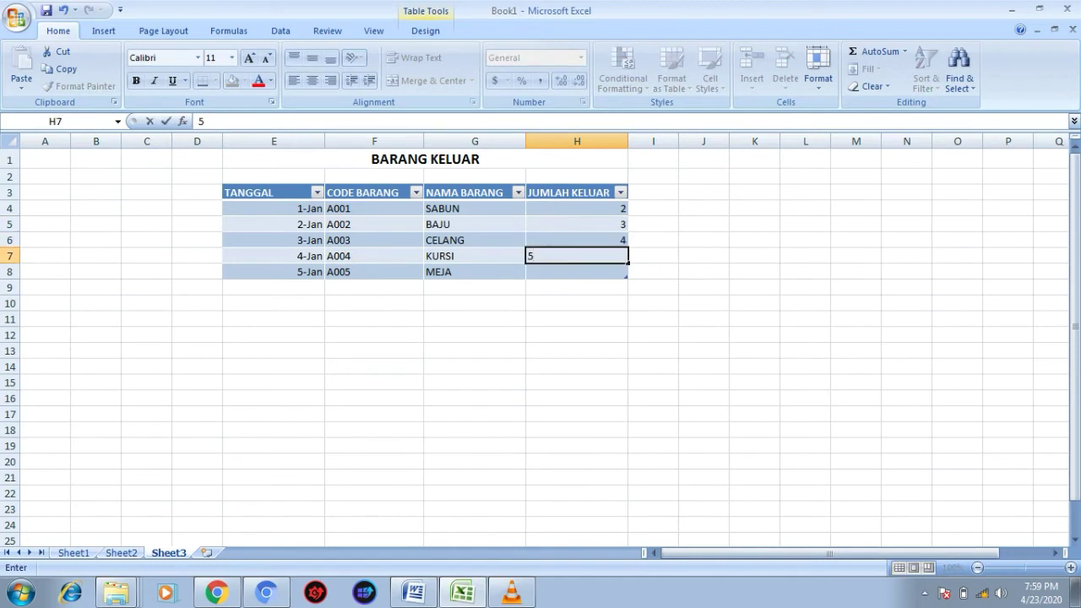
{"action": "key", "text": "Return"}
{"action": "type", "text": "6"}
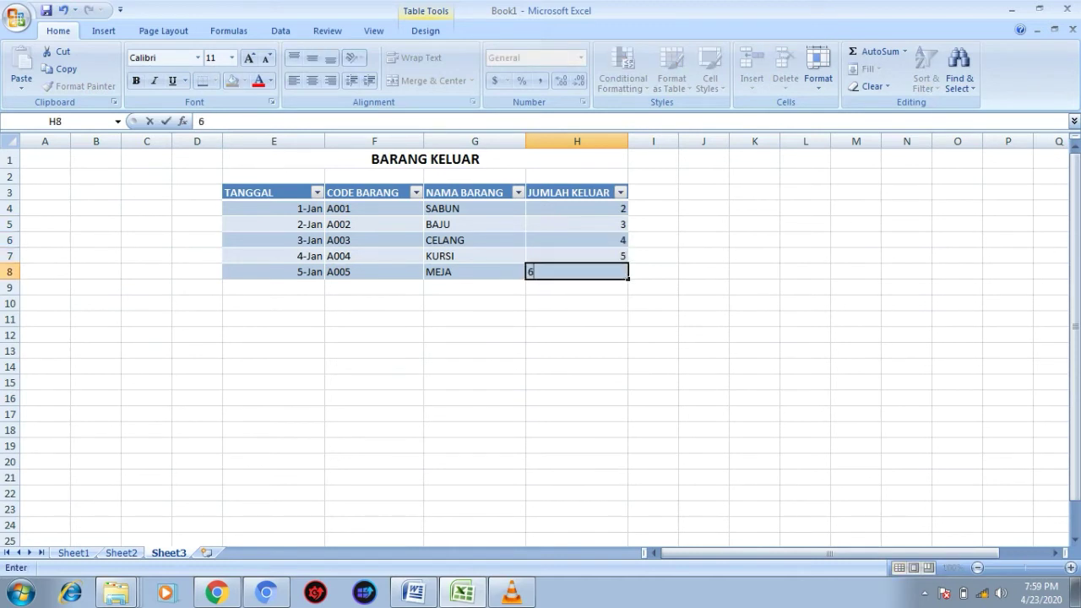
On Sheet2, enter the quantities 2, 5 and 7 in H4:H6 of the BARANG MASUK table's JUMLAH MASUK column
{"action": "left_click", "coordinate": [121, 553]}
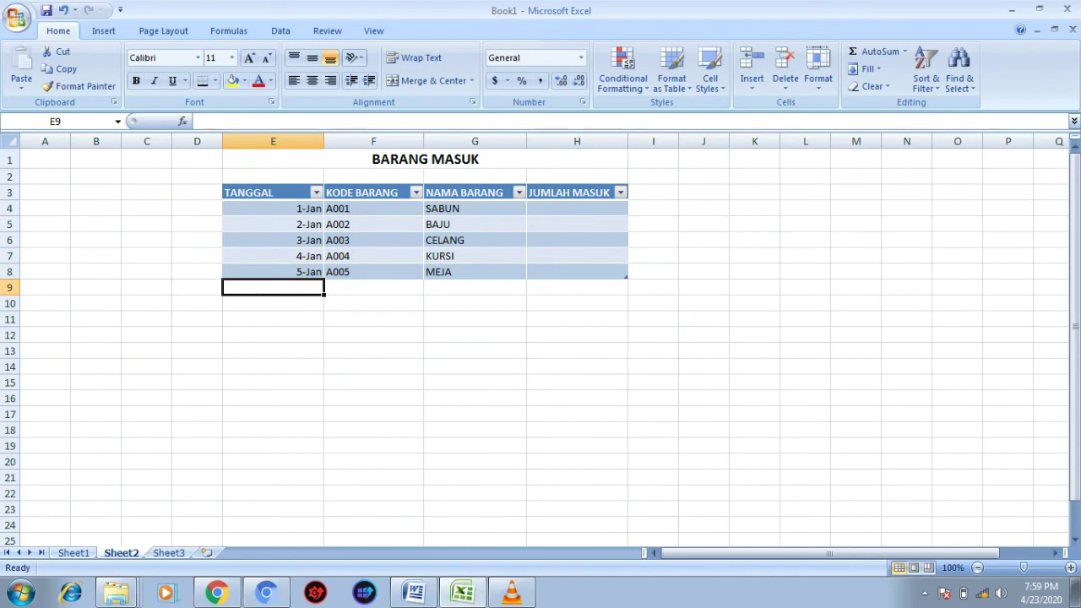
{"action": "left_click", "coordinate": [577, 208]}
{"action": "type", "text": "2"}
{"action": "key", "text": "Return"}
{"action": "type", "text": "5"}
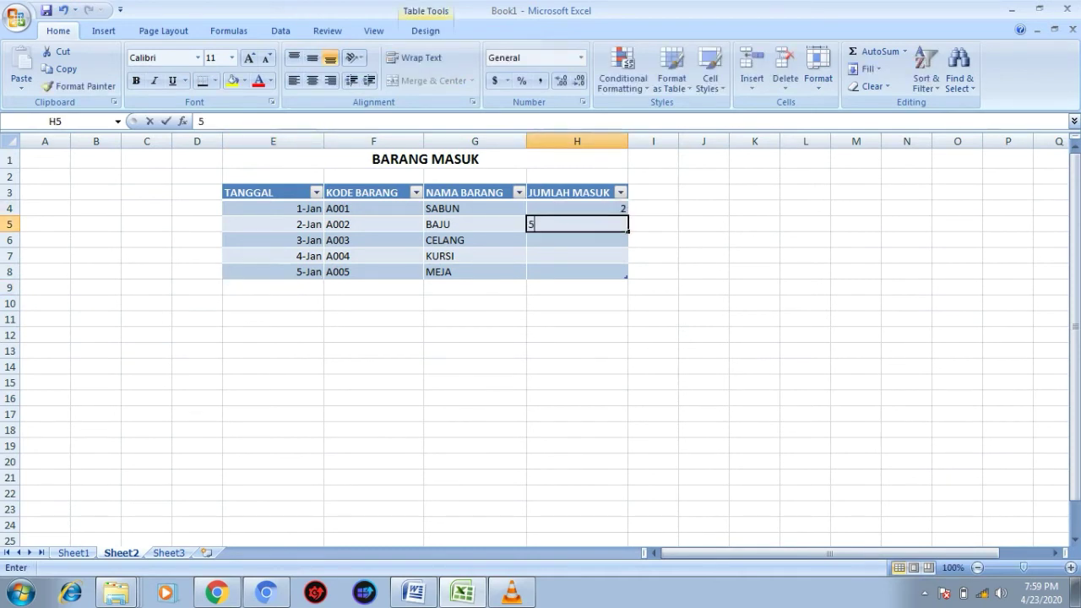
{"action": "key", "text": "Return"}
{"action": "type", "text": "7"}
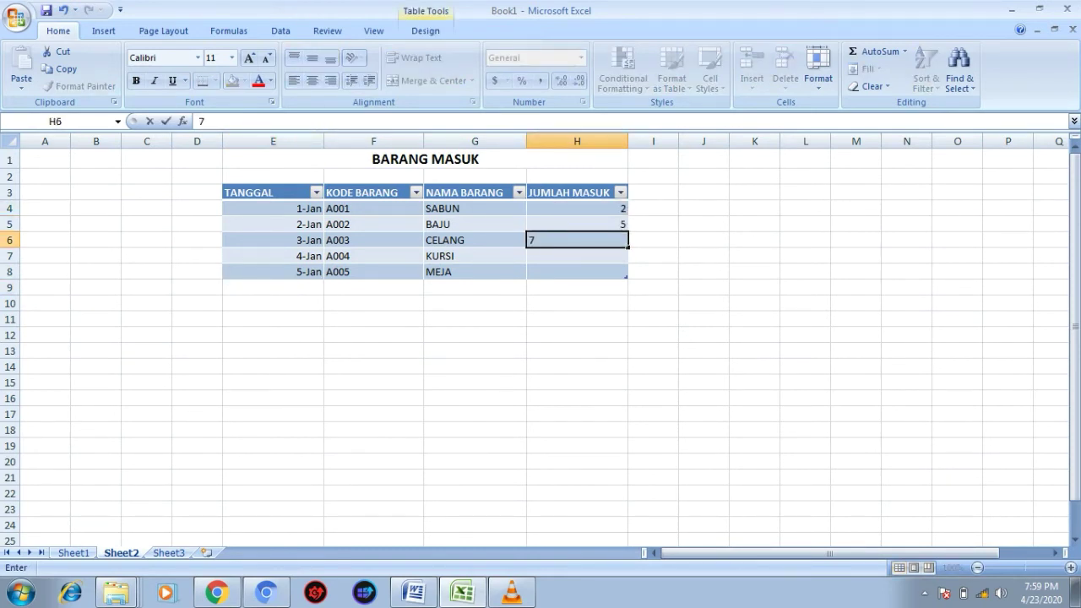
{"action": "key", "text": "Return"}
Enter the quantities 46 in H7 and 9 in H8 of the BARANG MASUK table's JUMLAH MASUK column
{"action": "key", "text": "Return"}
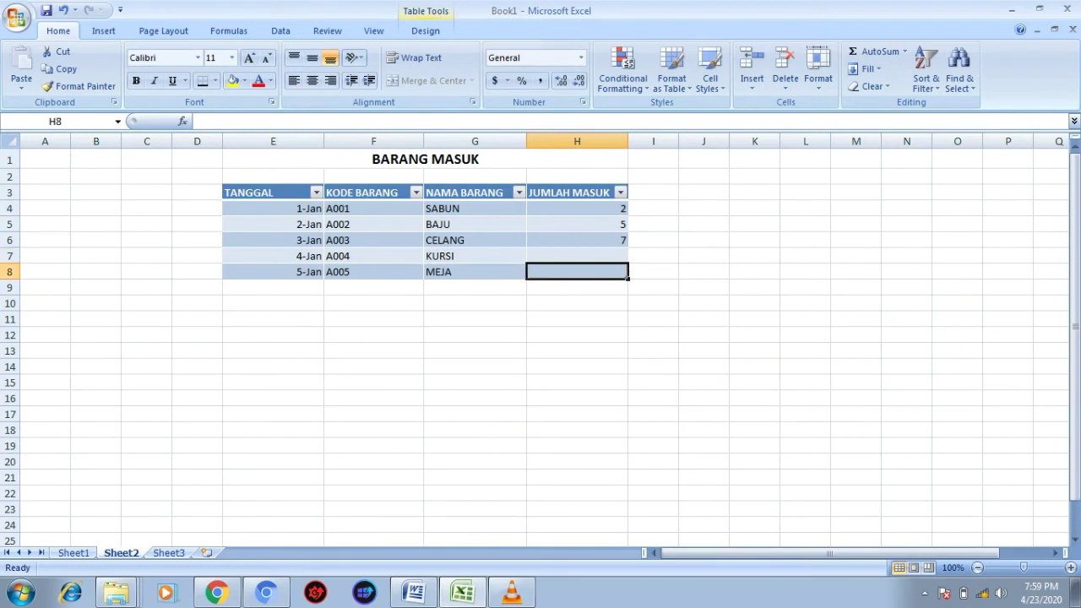
{"action": "type", "text": "9"}
{"action": "key", "text": "Up"}
{"action": "type", "text": "46"}
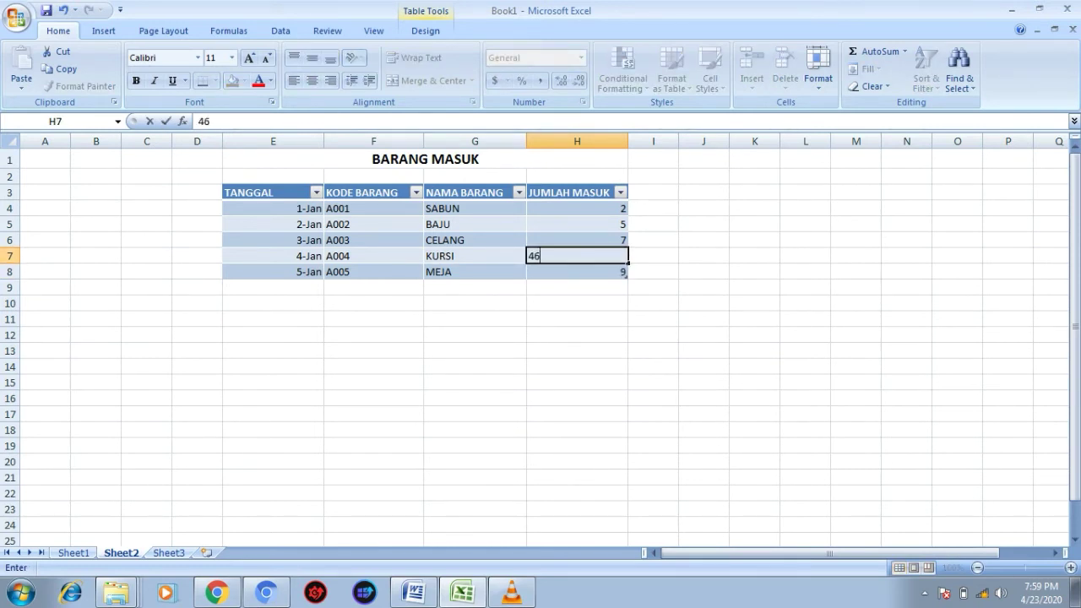
{"action": "key", "text": "Return"}
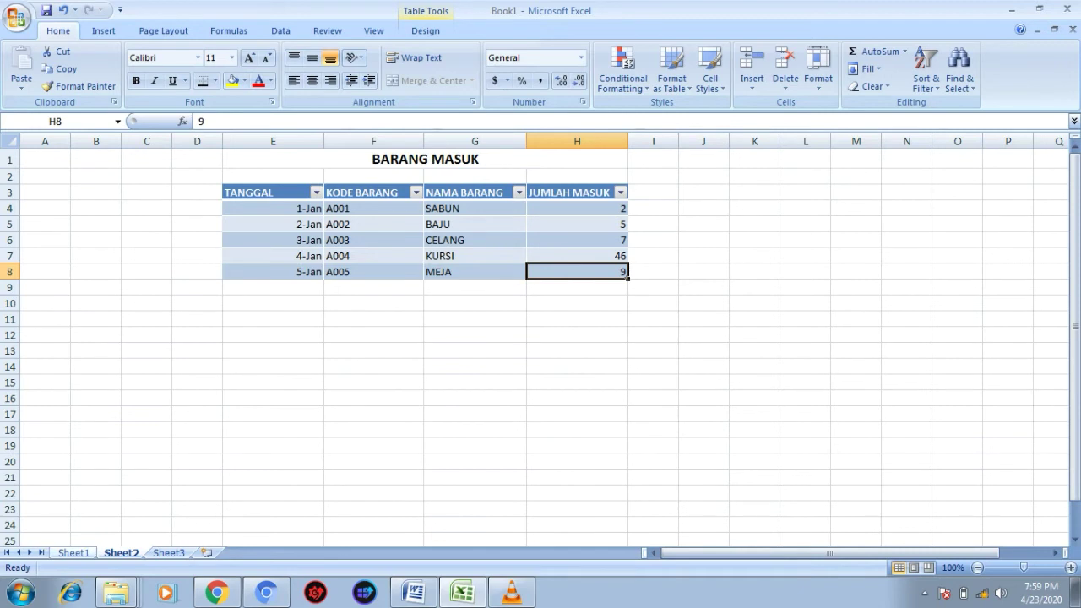
On Sheet1, start a SUMIF formula in G4 of the MASUK column, using Sheet2's KODE BARANG cells F4:F8 as the range
{"action": "left_click", "coordinate": [73, 554]}
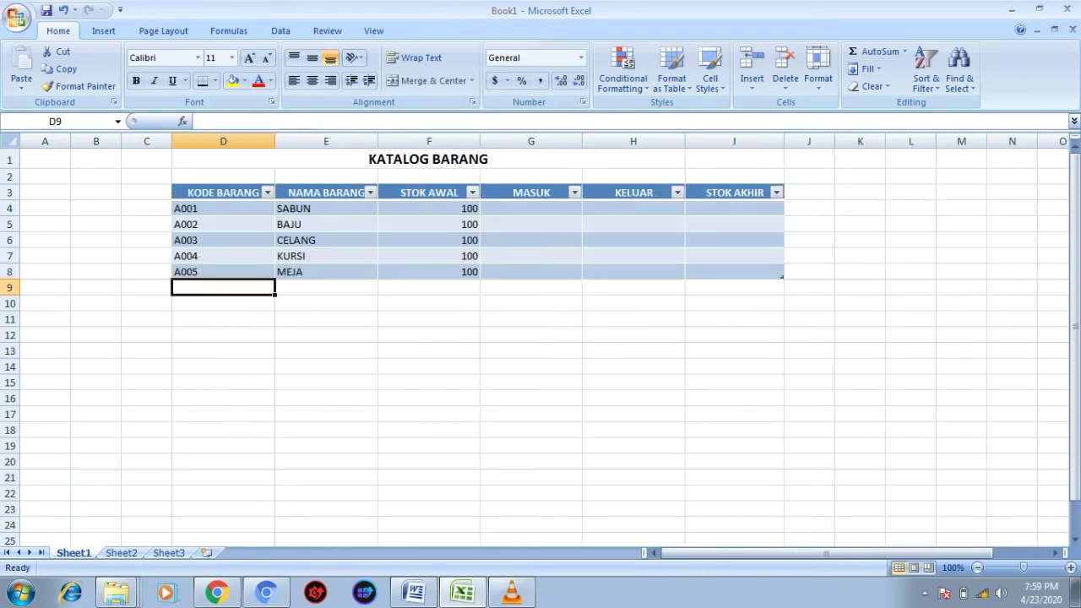
{"action": "left_click", "coordinate": [531, 209]}
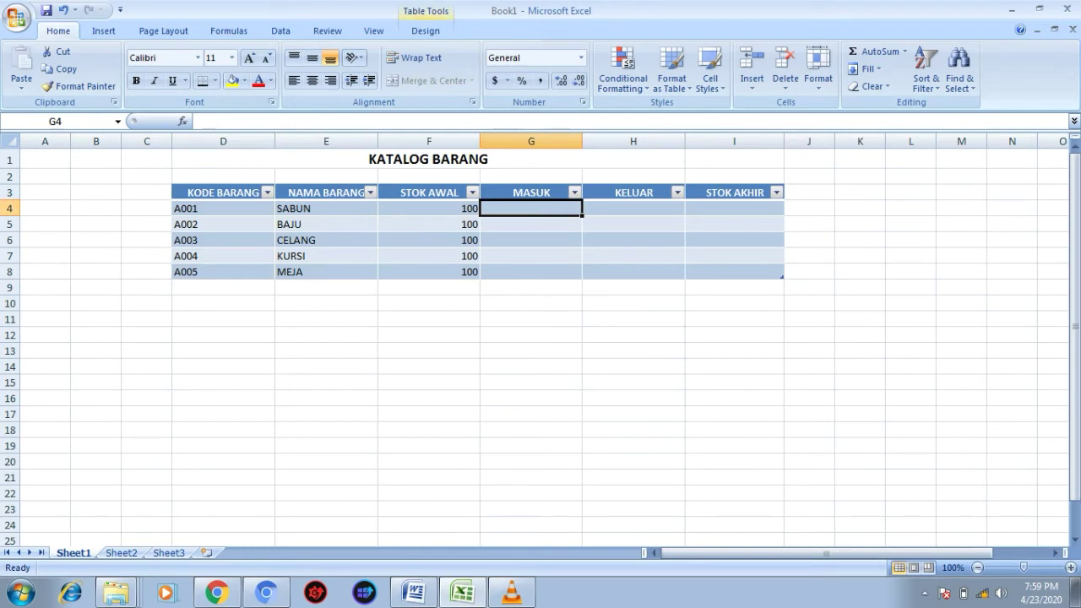
{"action": "type", "text": "="}
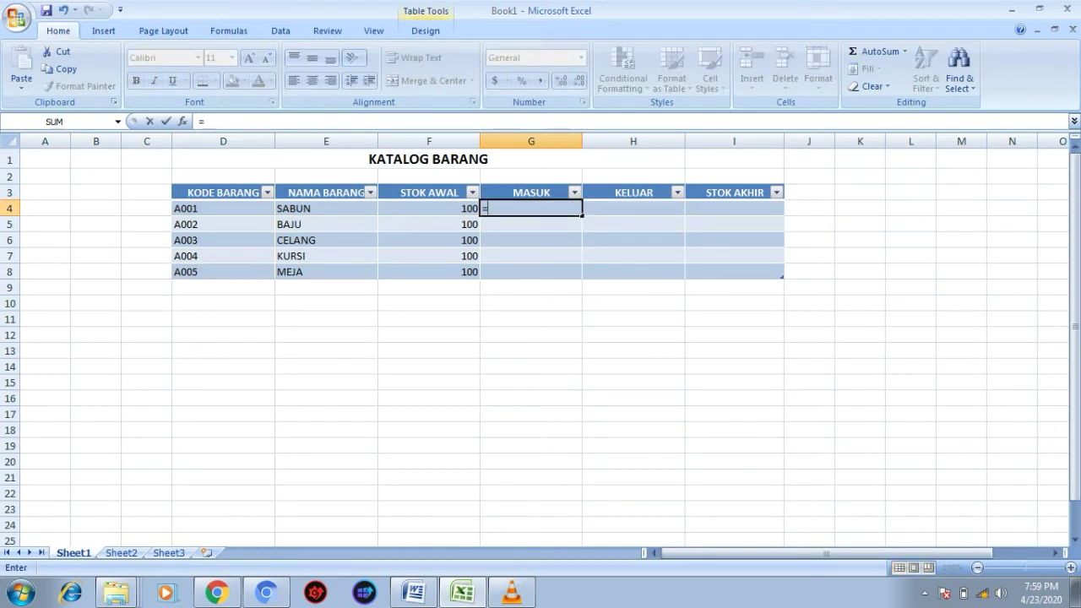
{"action": "type", "text": "SM"}
{"action": "key", "text": "BackSpace"}
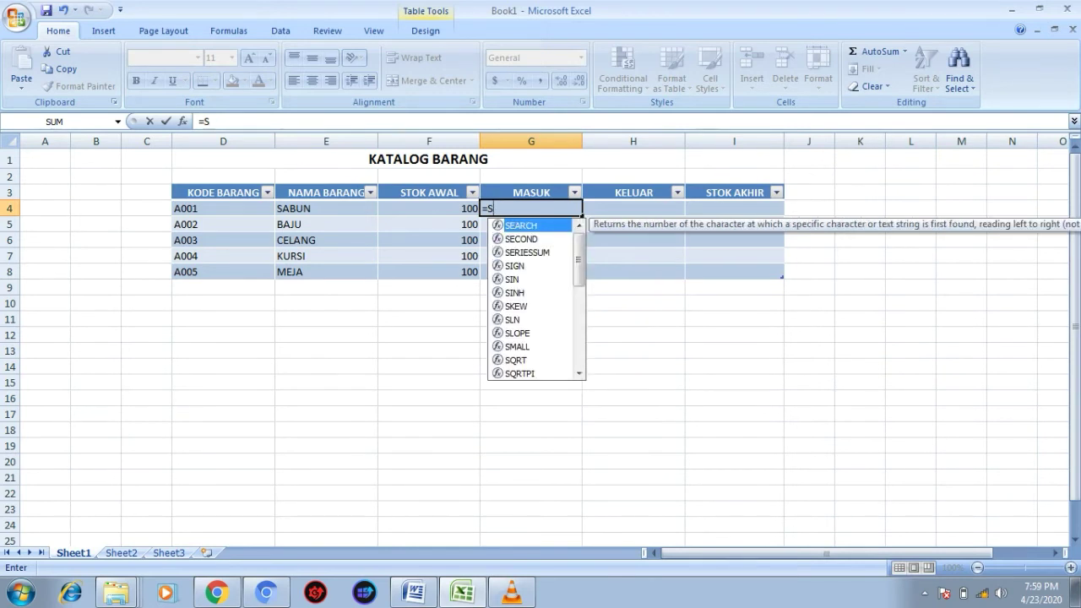
{"action": "type", "text": "UMIF("}
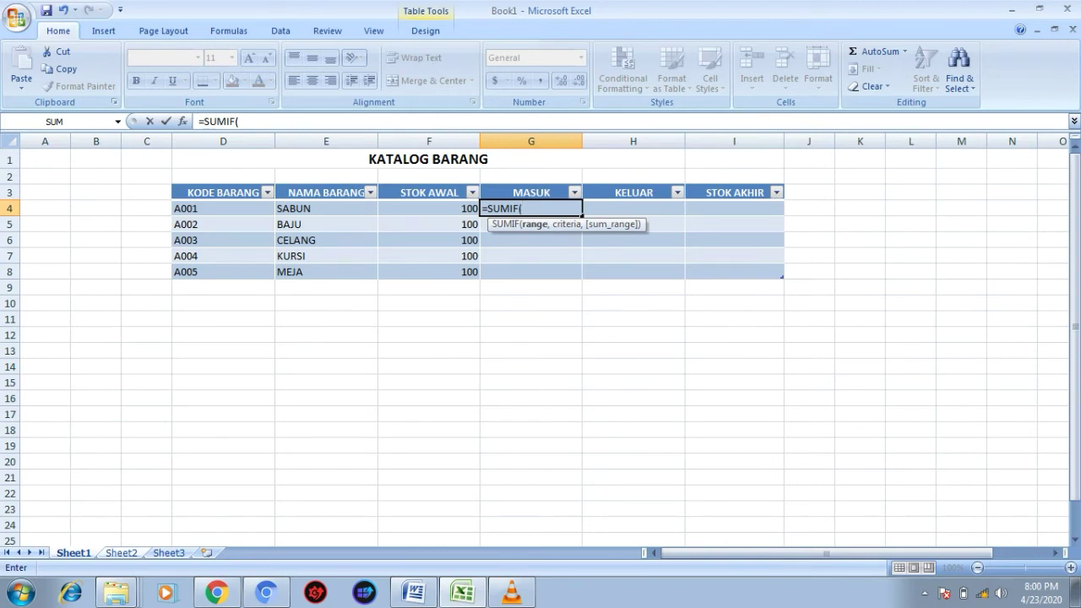
{"action": "key", "text": "ctrl+Page_Down"}
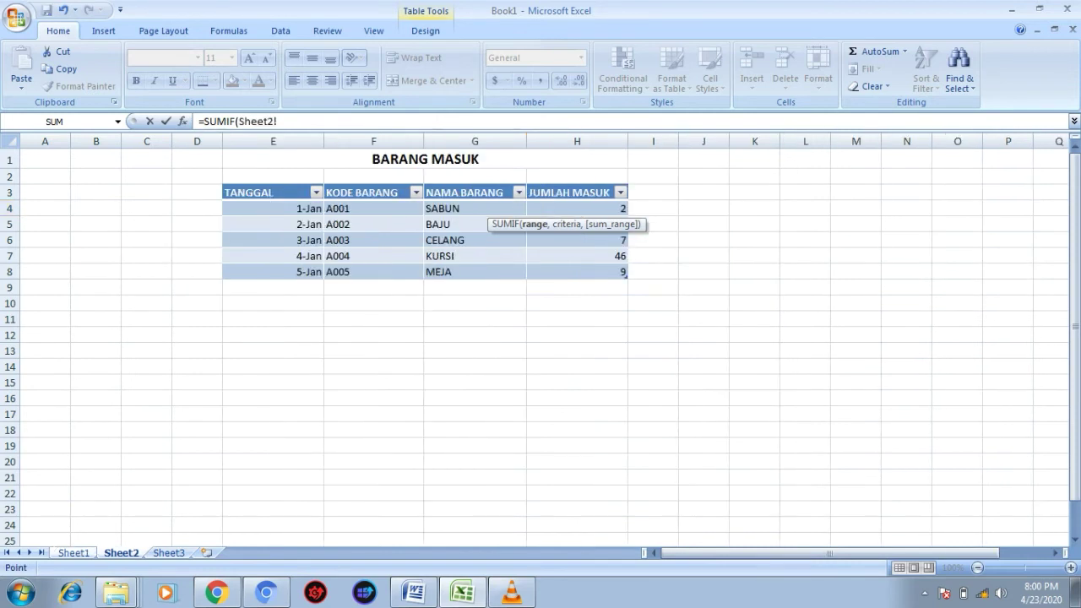
{"action": "left_click_drag", "start_coordinate": [371, 208], "coordinate": [413, 272]}
{"action": "type", "text": ","}
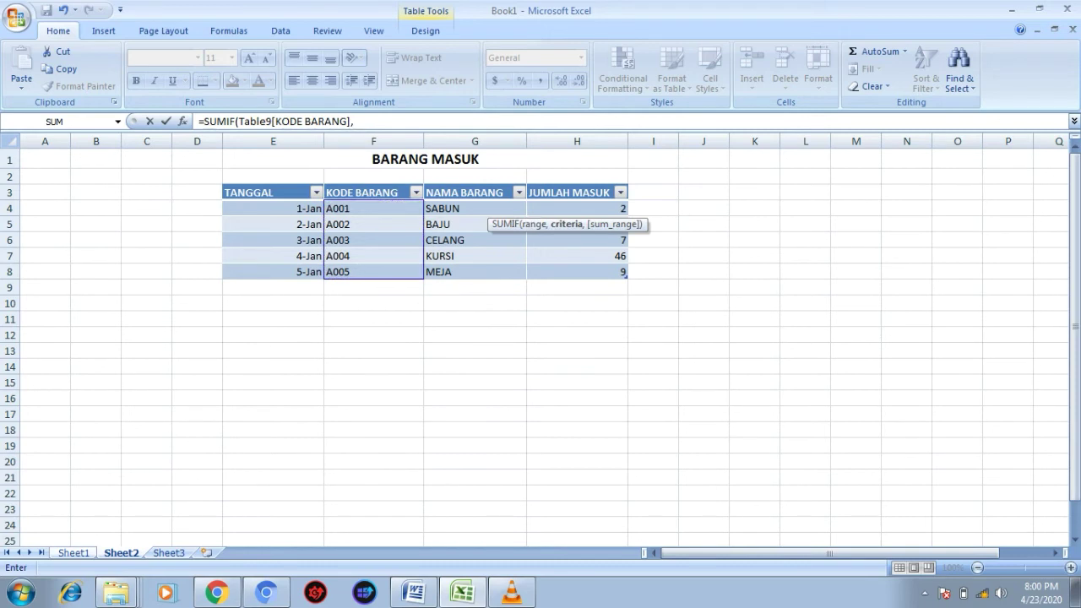
Complete G4's SUMIF with the catalogue's KODE BARANG column as criteria and Sheet2's JUMLAH MASUK column as sum range
{"action": "key", "text": "ctrl+Page_Up"}
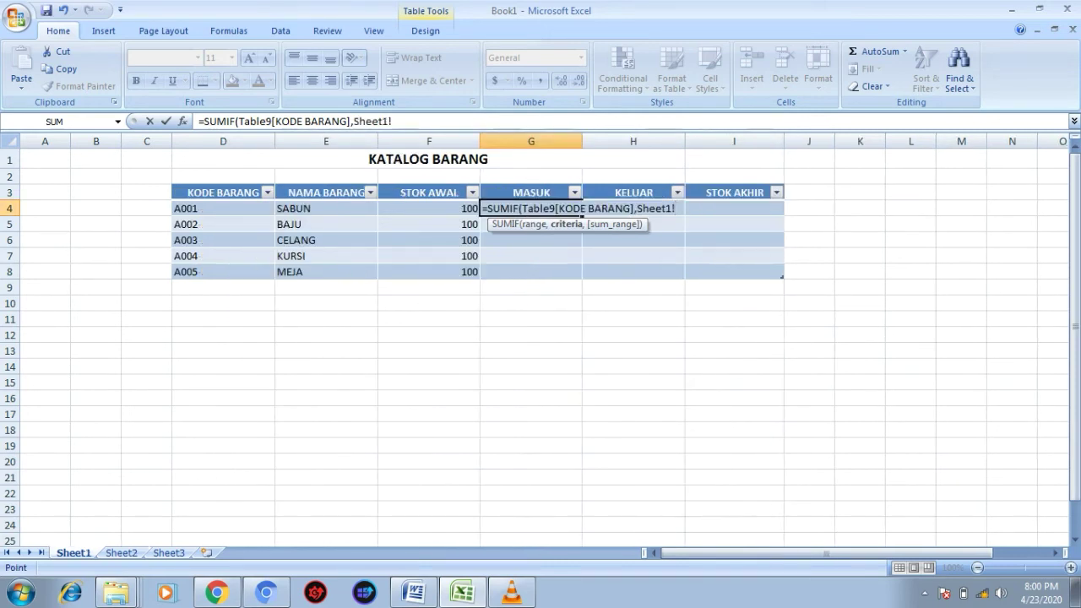
{"action": "left_click_drag", "start_coordinate": [270, 210], "coordinate": [277, 278]}
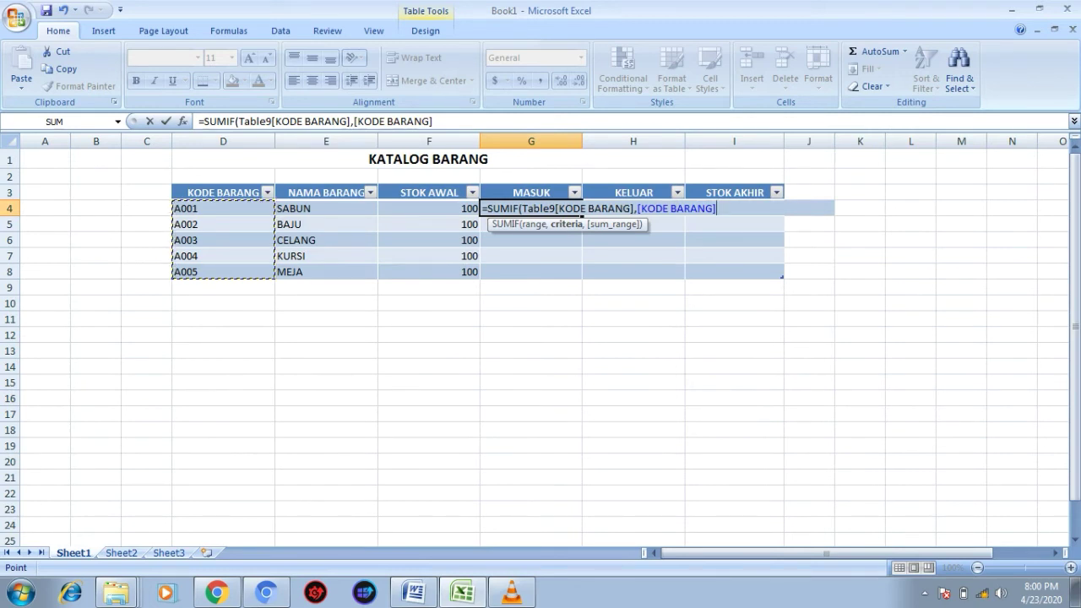
{"action": "type", "text": ","}
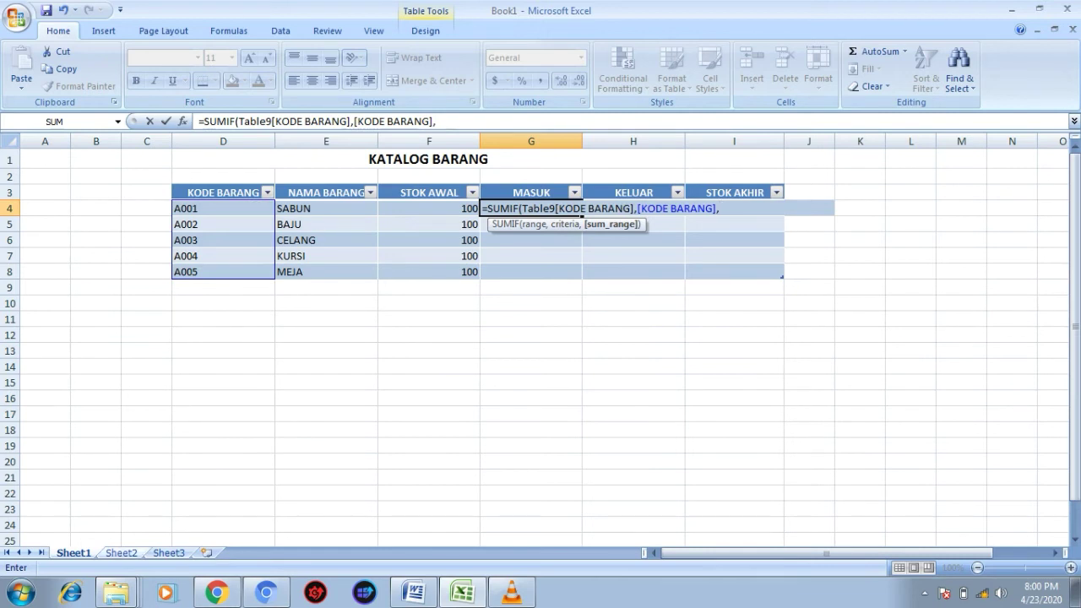
{"action": "left_click", "coordinate": [121, 553]}
{"action": "left_click_drag", "start_coordinate": [591, 208], "coordinate": [623, 272]}
{"action": "key", "text": "Return"}
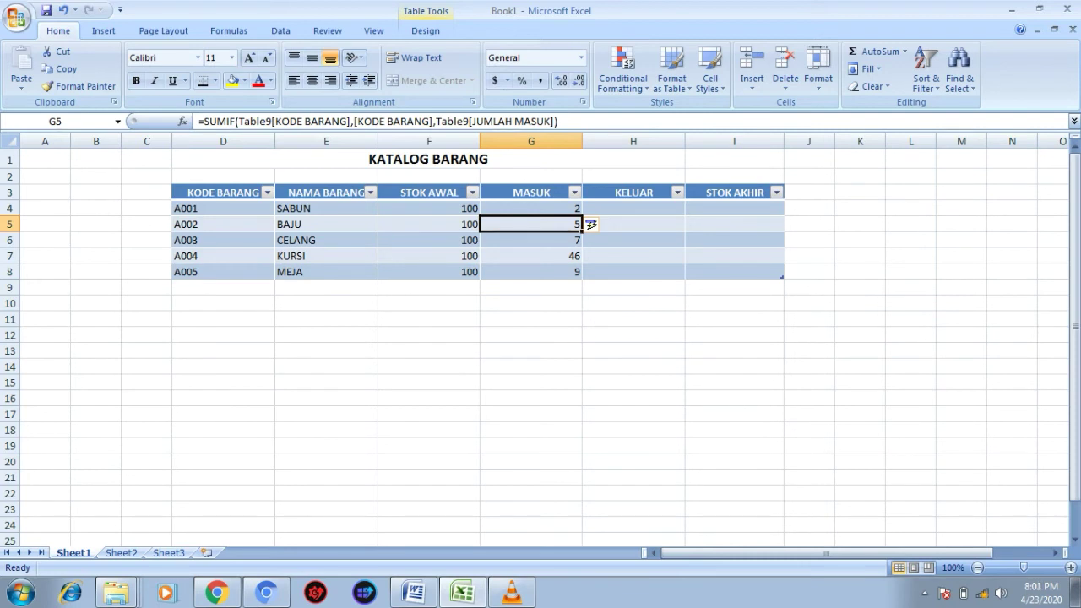
Start a SUMIF formula in H4 of the catalogue's KELUAR column, using Sheet3's CODE BARANG cells F4:F8 as the range
{"action": "left_click", "coordinate": [633, 209]}
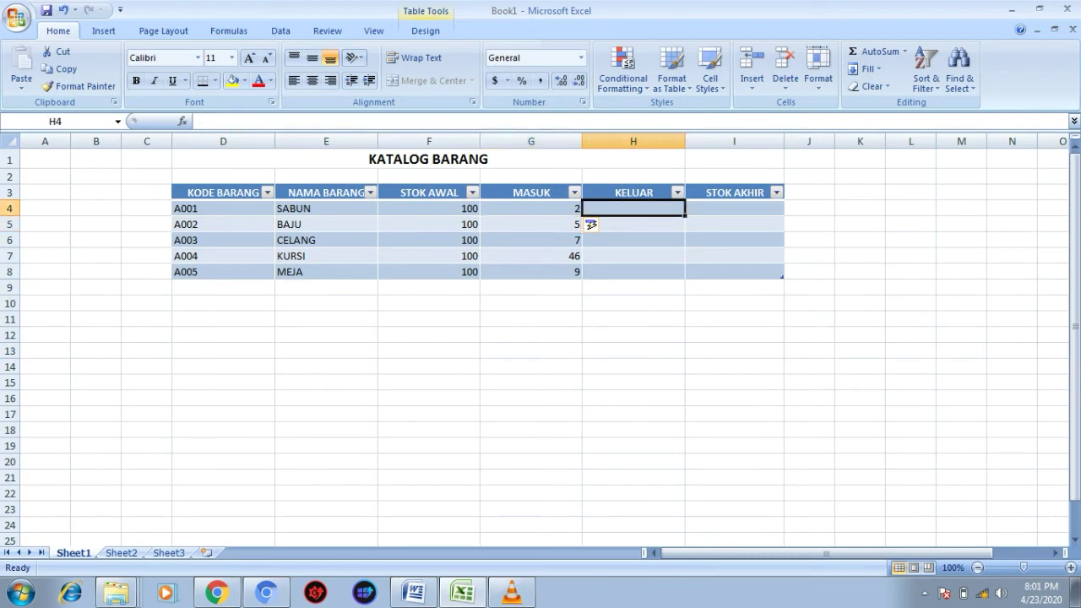
{"action": "type", "text": "="}
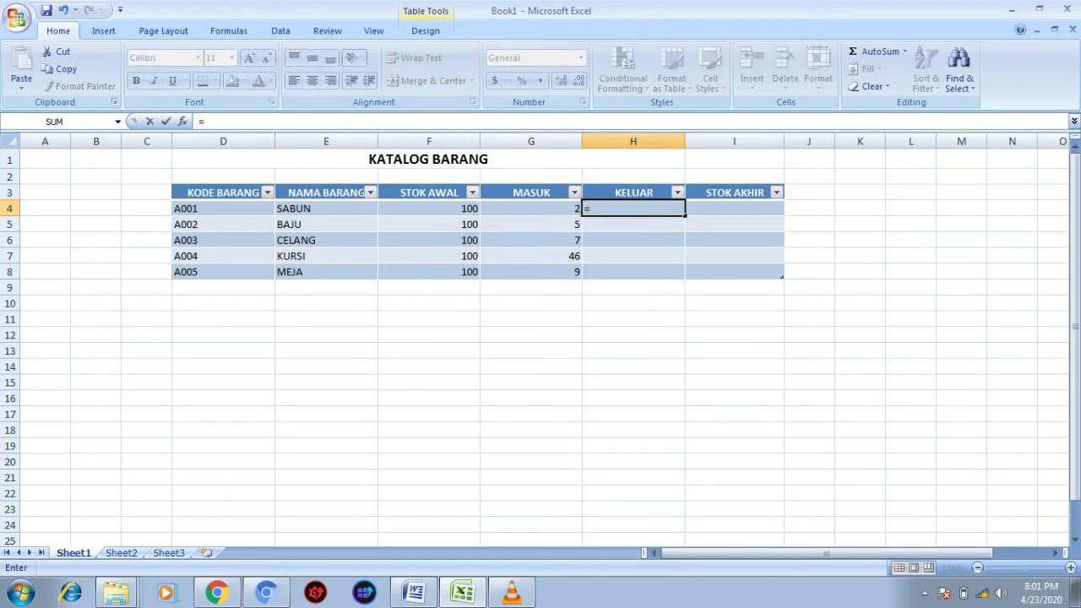
{"action": "type", "text": "SUMI"}
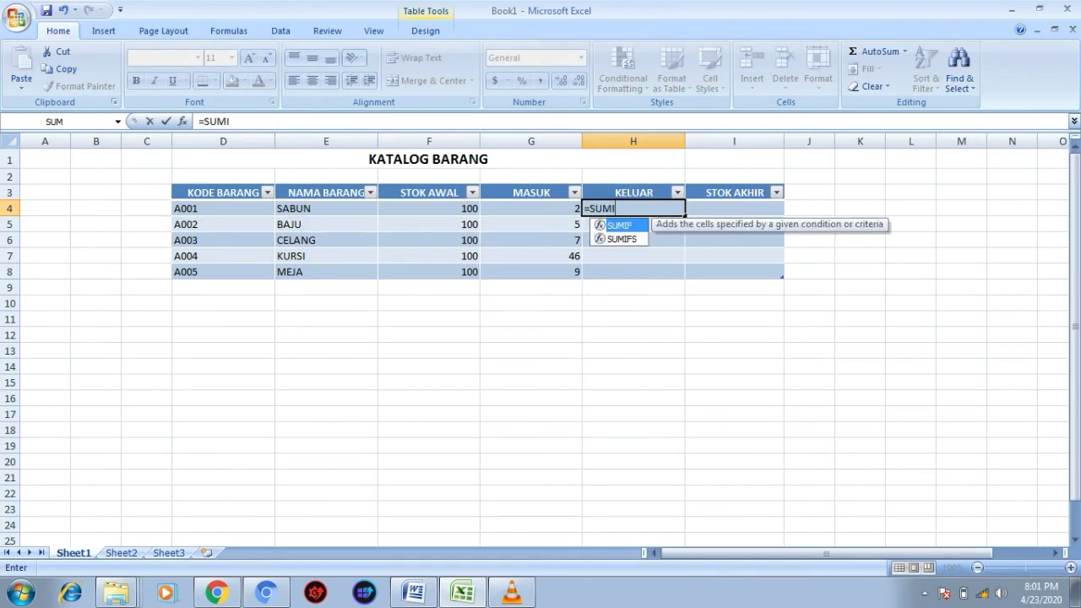
{"action": "type", "text": "F("}
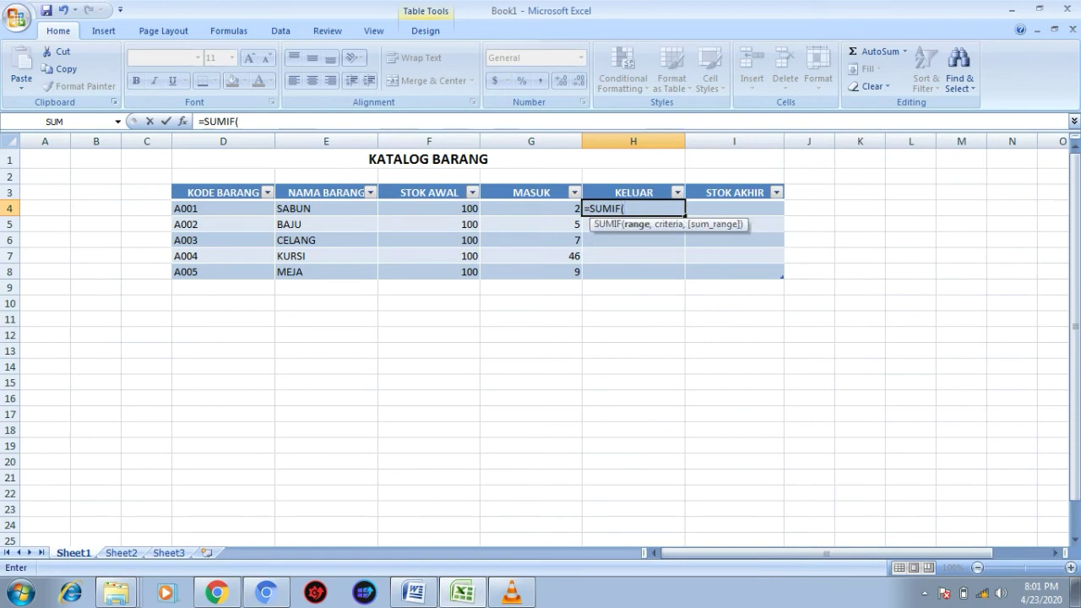
{"action": "left_click", "coordinate": [168, 553]}
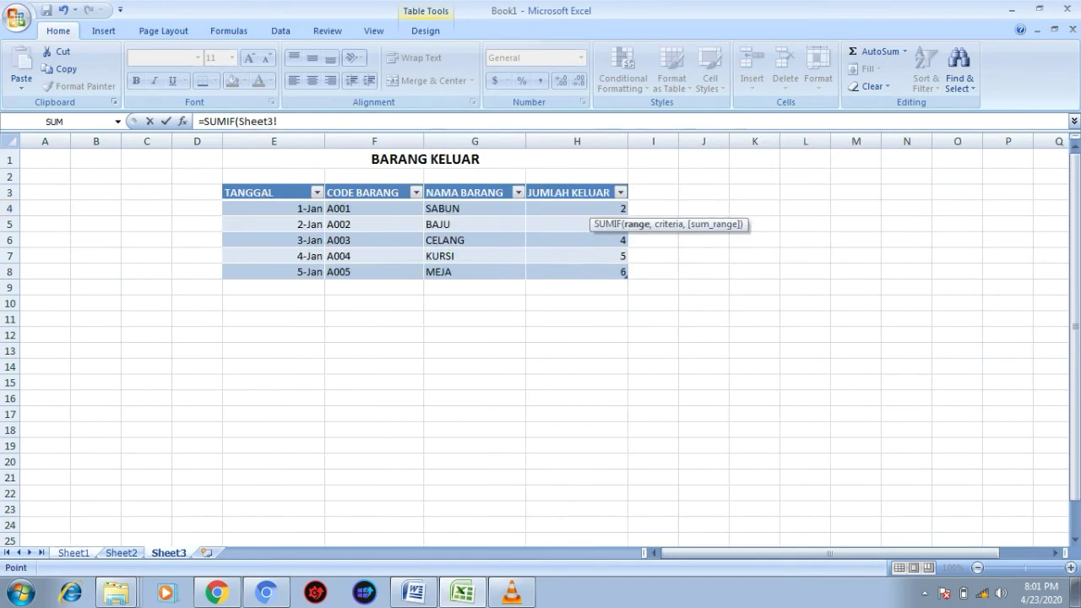
{"action": "left_click_drag", "start_coordinate": [418, 208], "coordinate": [419, 273]}
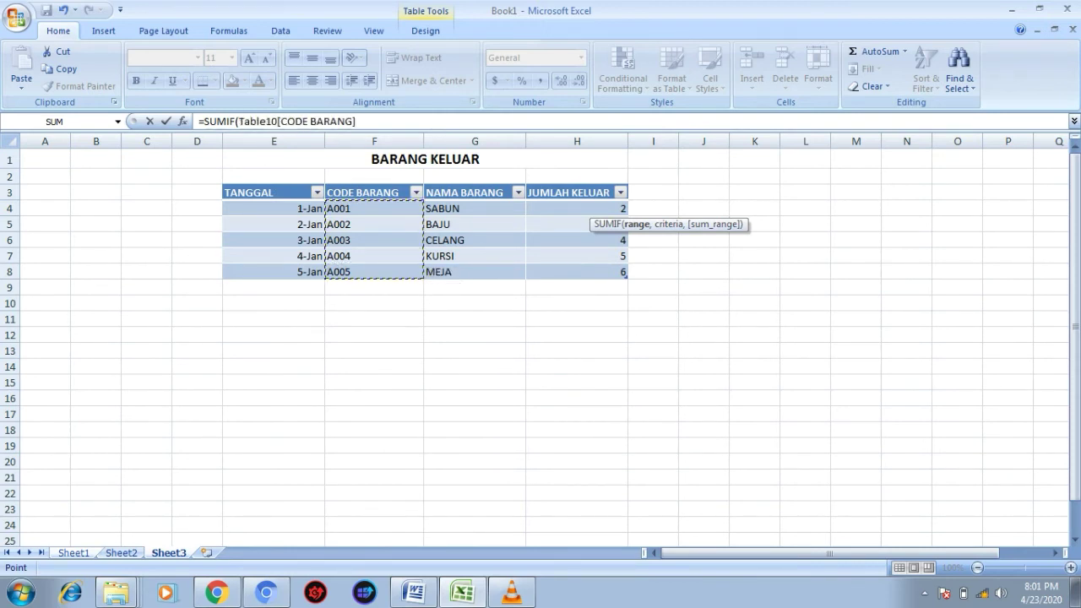
{"action": "type", "text": ","}
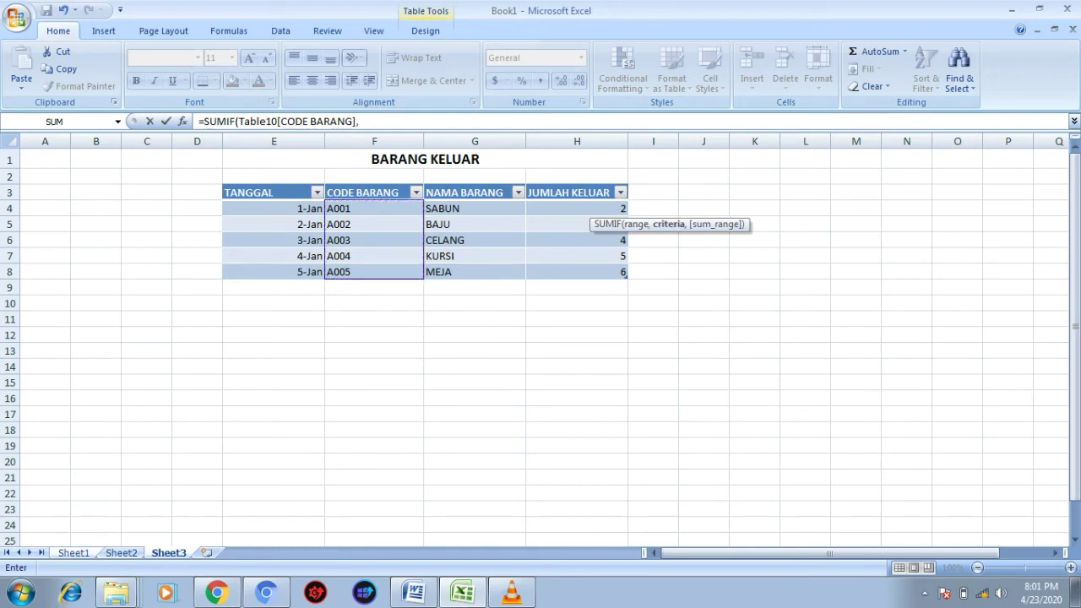
Complete H4's SUMIF with the catalogue's KODE BARANG column as criteria and Sheet3's JUMLAH KELUAR column as sum range
{"action": "left_click", "coordinate": [74, 553]}
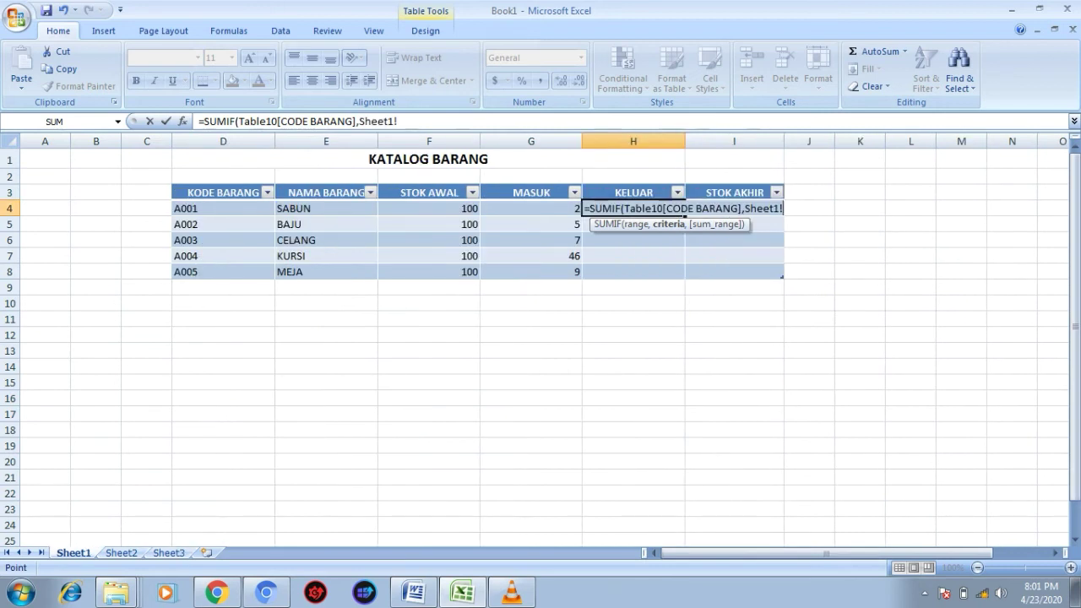
{"action": "left_click_drag", "start_coordinate": [224, 208], "coordinate": [272, 277]}
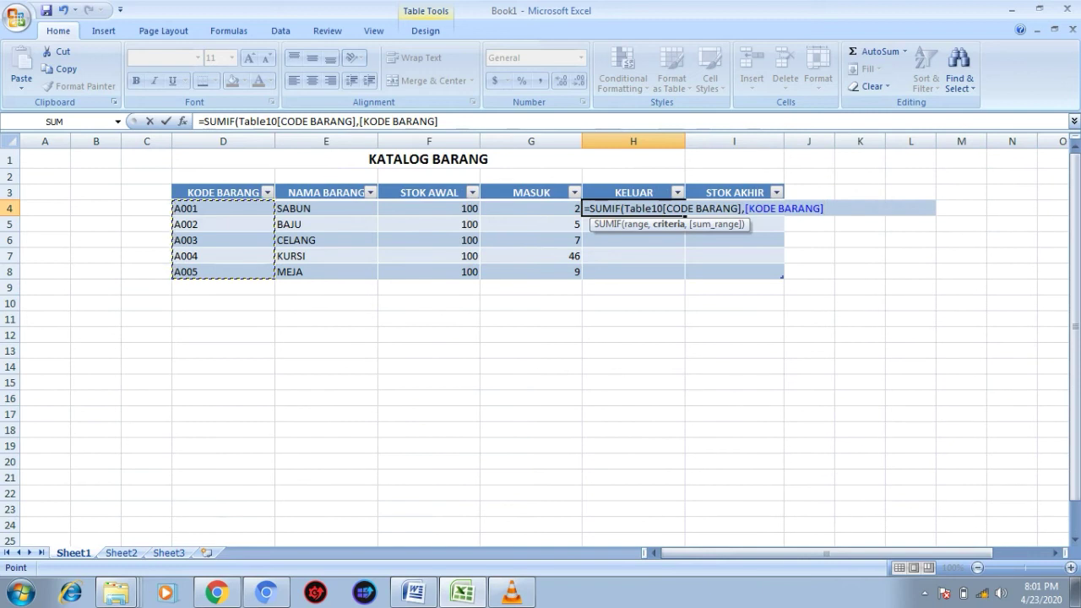
{"action": "type", "text": ","}
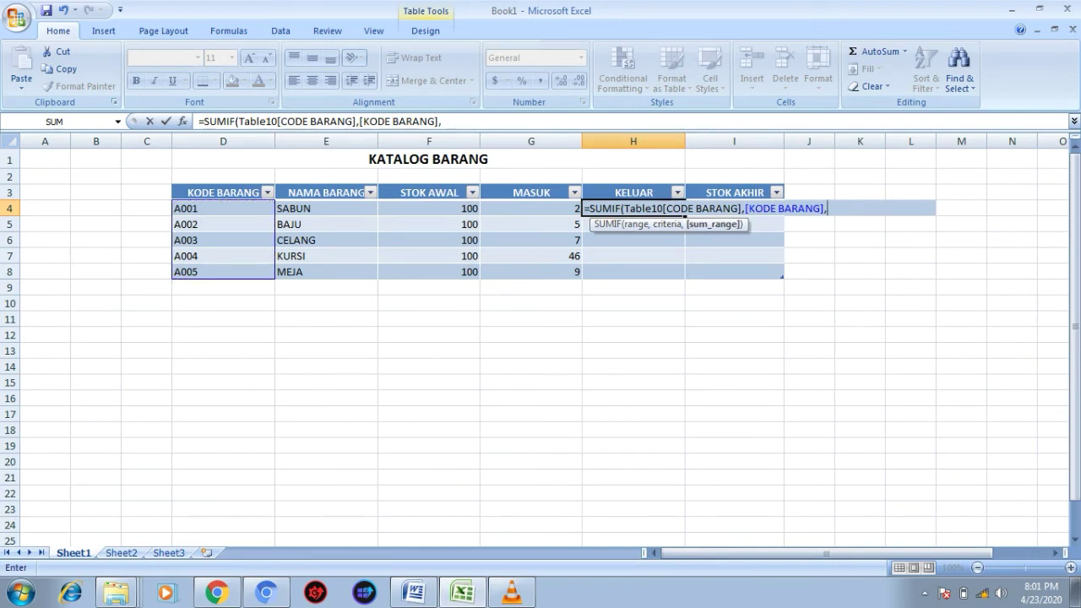
{"action": "left_click", "coordinate": [168, 552]}
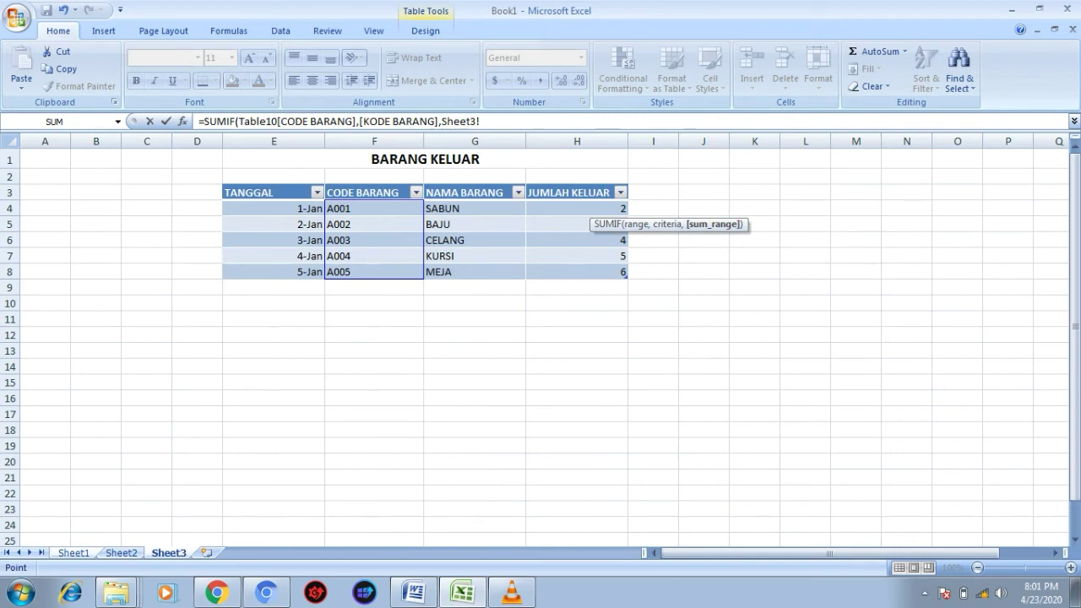
{"action": "left_click_drag", "start_coordinate": [583, 208], "coordinate": [627, 233]}
{"action": "left_click_drag", "start_coordinate": [626, 263], "coordinate": [626, 277]}
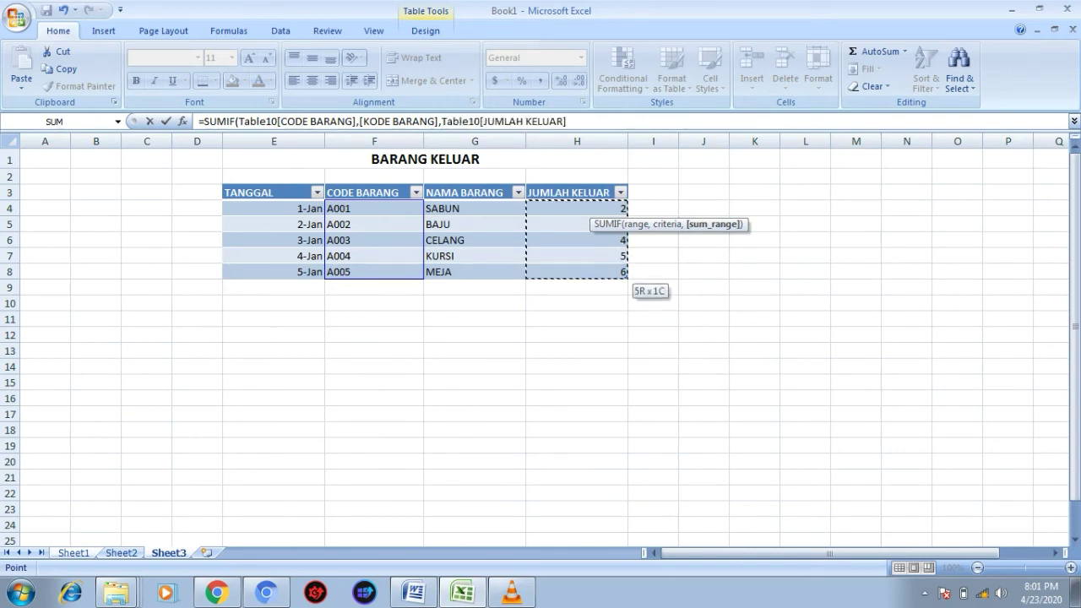
{"action": "key", "text": "Return"}
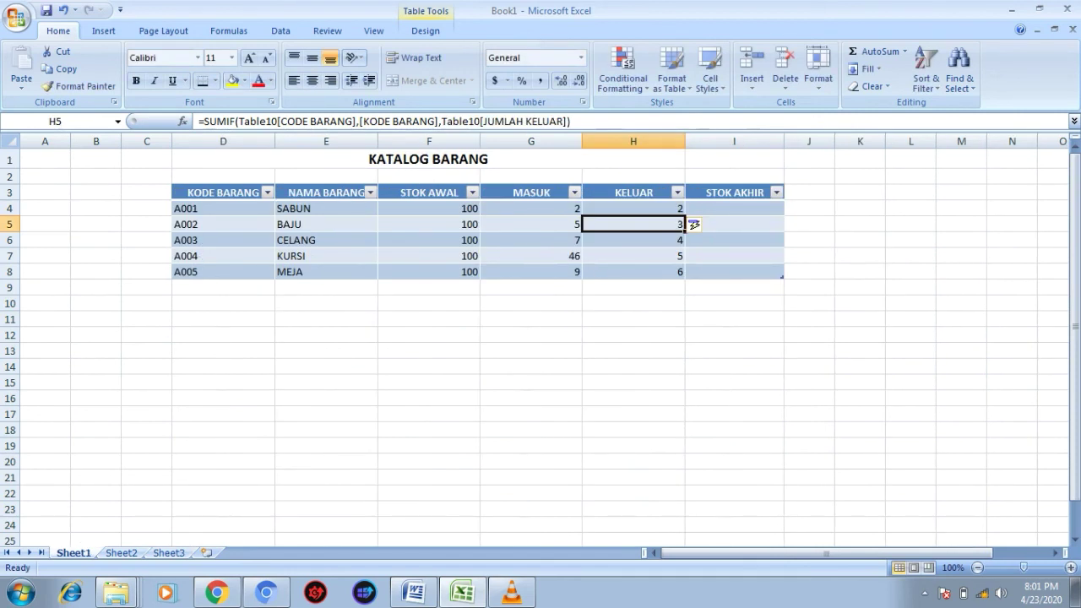
Add a row to Sheet2's BARANG MASUK table in row 9, dated 06/01 with KODE BARANG A005
{"action": "left_click", "coordinate": [121, 553]}
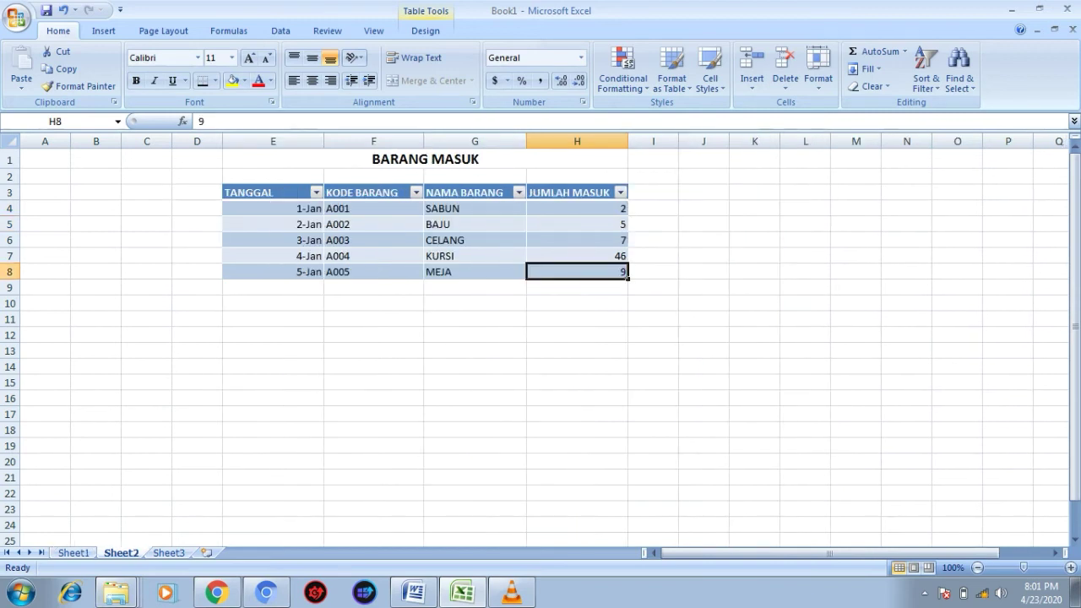
{"action": "left_click", "coordinate": [272, 287]}
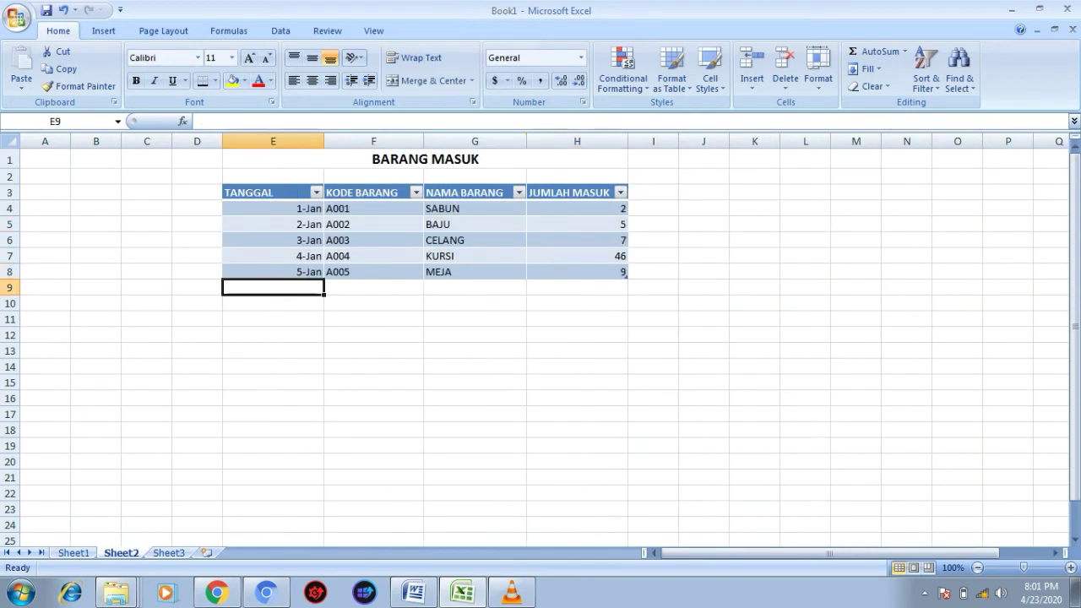
{"action": "type", "text": "06/01"}
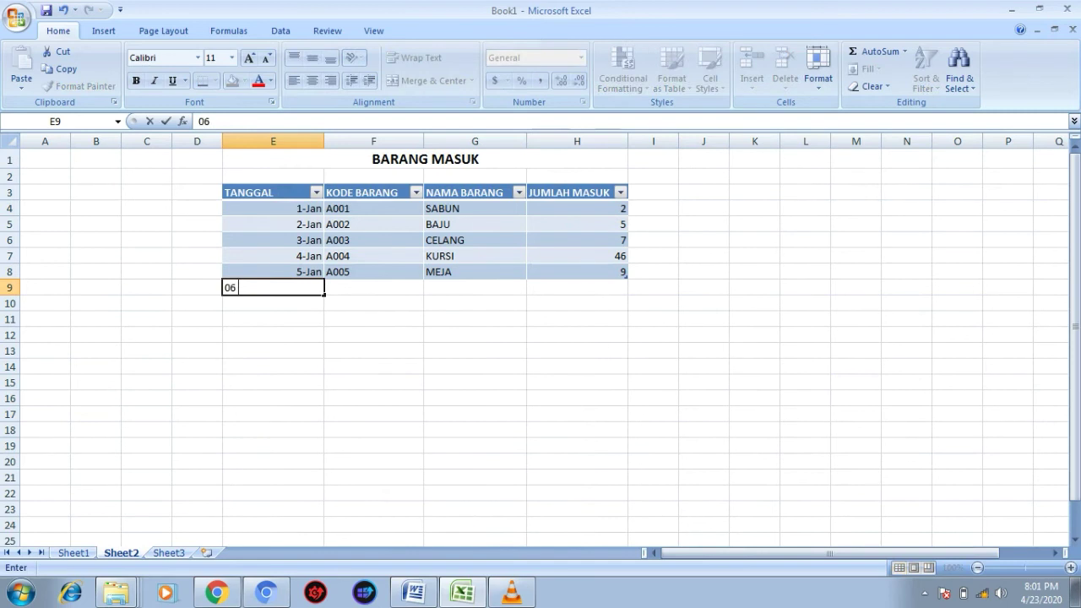
{"action": "key", "text": "Tab"}
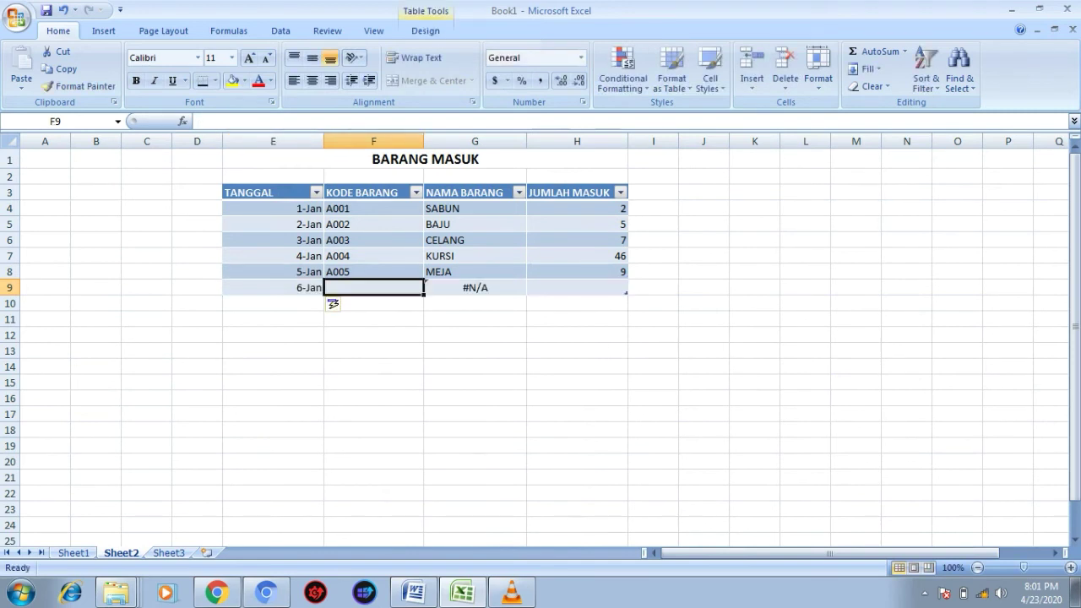
{"action": "type", "text": "A005"}
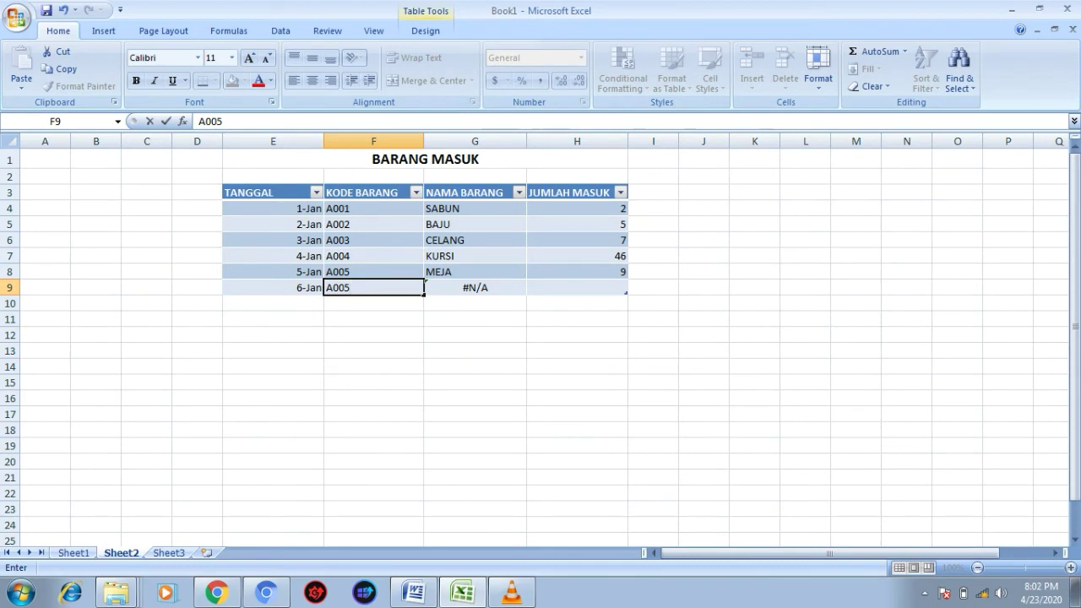
{"action": "key", "text": "Return"}
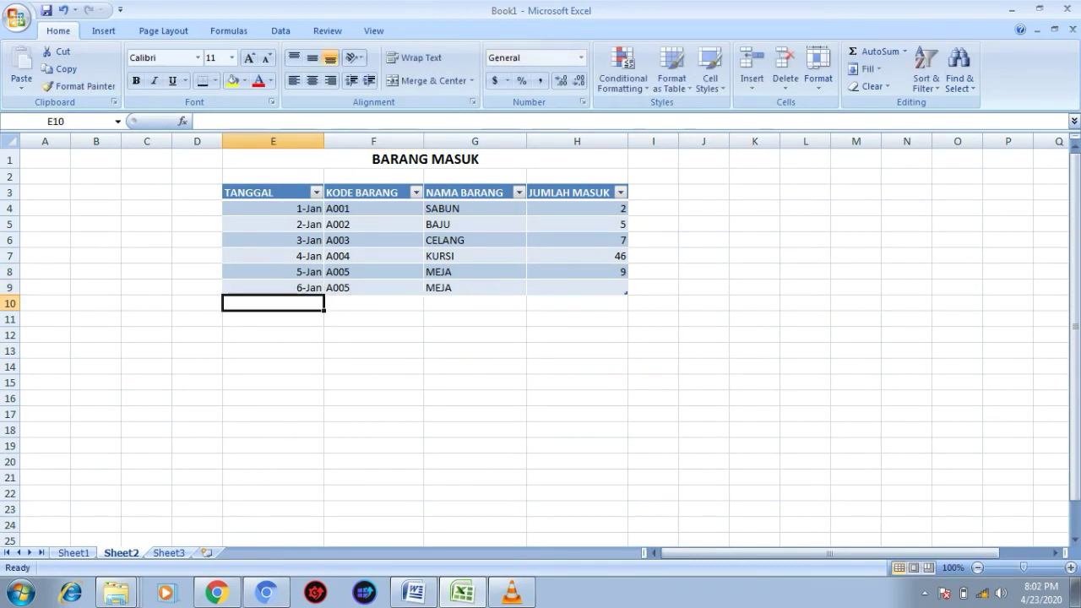
Enter 5 as JUMLAH MASUK for the 6-Jan row on Sheet2 and check the MASUK column in Sheet1's catalogue
{"action": "left_click", "coordinate": [73, 553]}
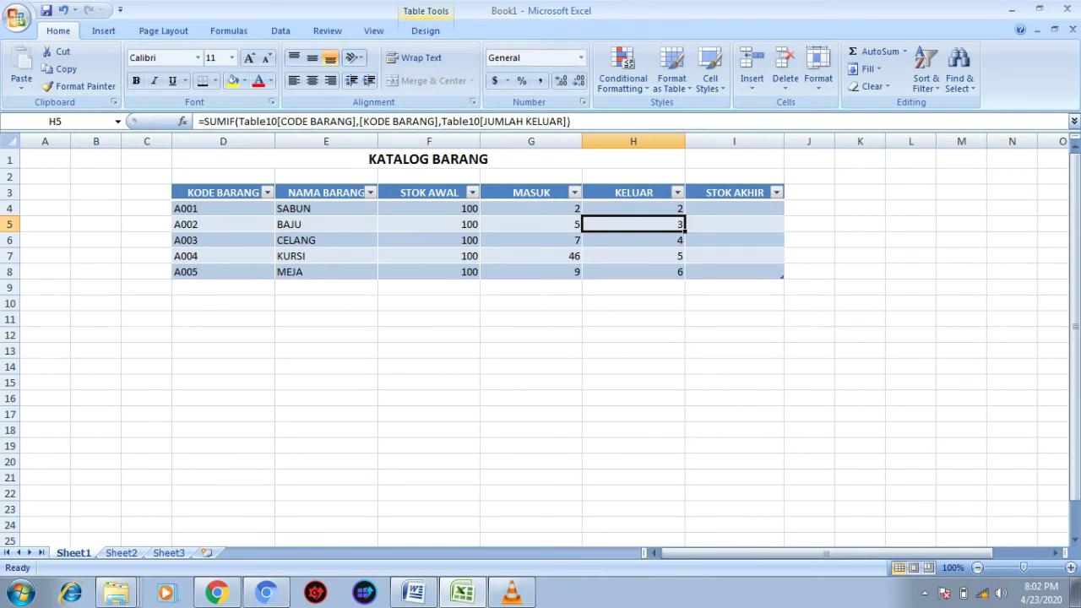
{"action": "left_click", "coordinate": [121, 553]}
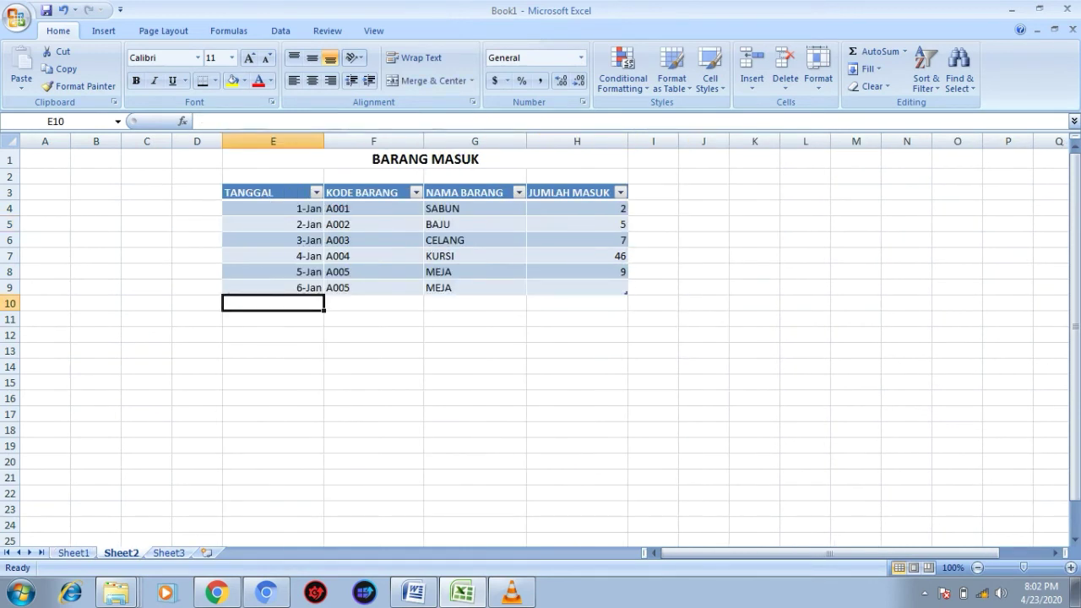
{"action": "left_click", "coordinate": [577, 288]}
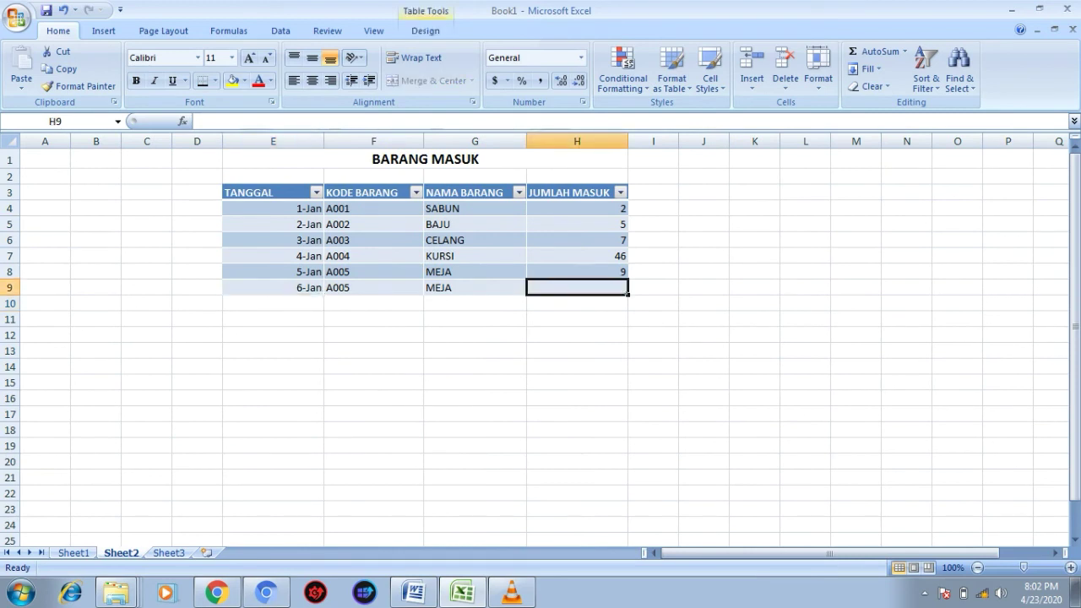
{"action": "type", "text": "5"}
{"action": "key", "text": "Return"}
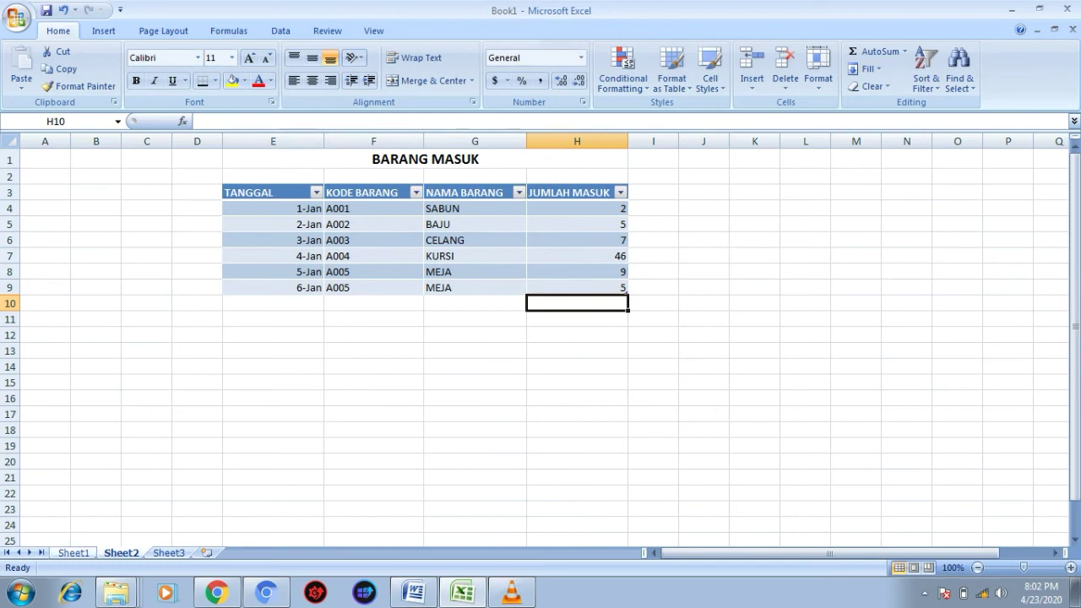
{"action": "left_click", "coordinate": [74, 553]}
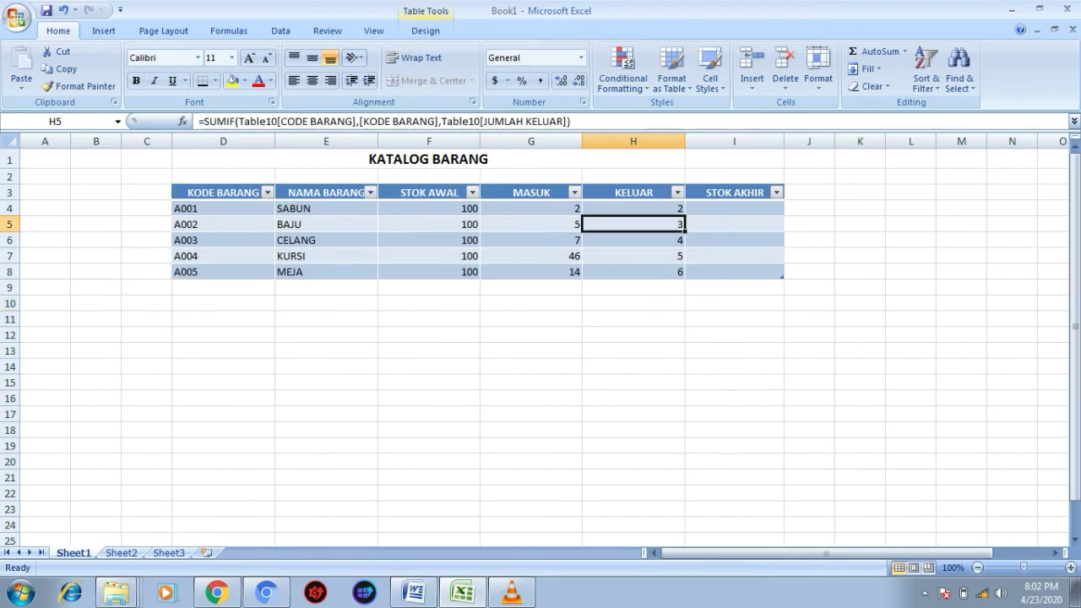
Add a row to Sheet2's BARANG MASUK table in row 10, dated 7-Jan with KODE BARANG A002
{"action": "left_click", "coordinate": [121, 552]}
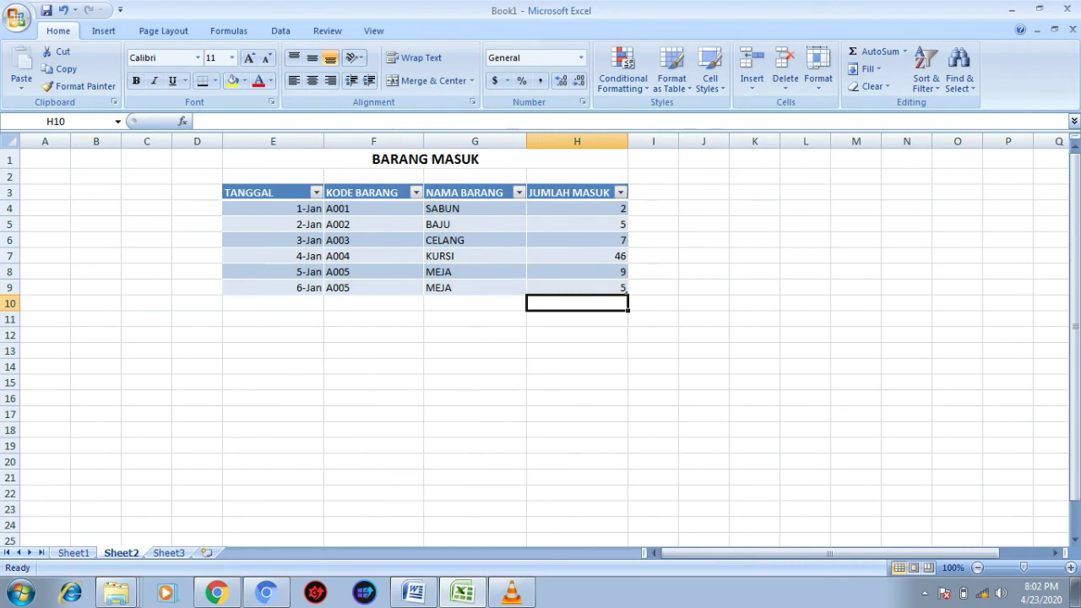
{"action": "left_click", "coordinate": [272, 303]}
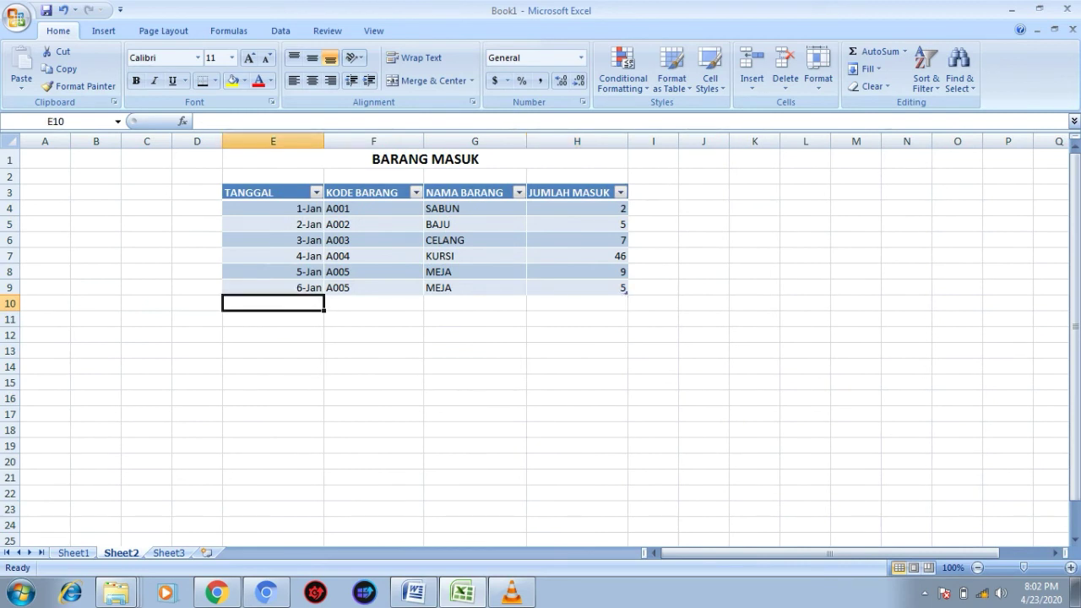
{"action": "type", "text": "07-jan"}
{"action": "key", "text": "Tab"}
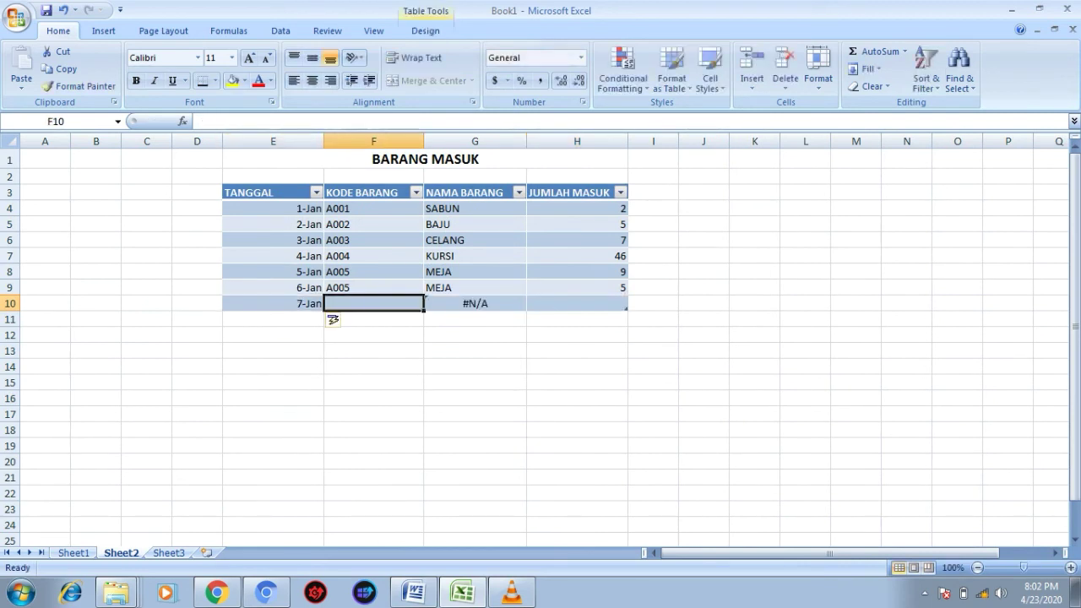
{"action": "type", "text": "A002"}
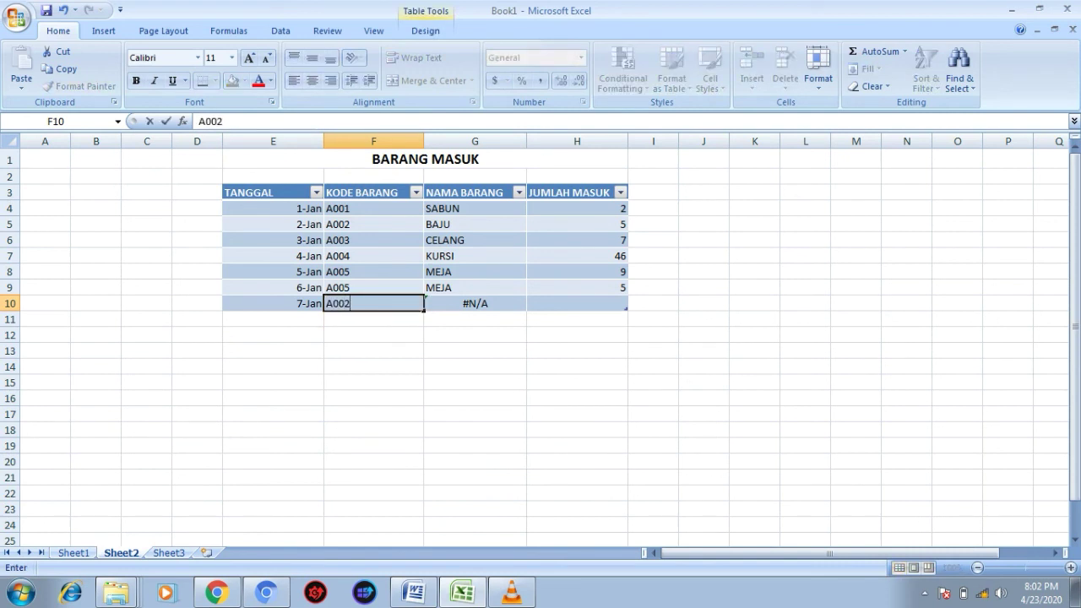
{"action": "key", "text": "Return"}
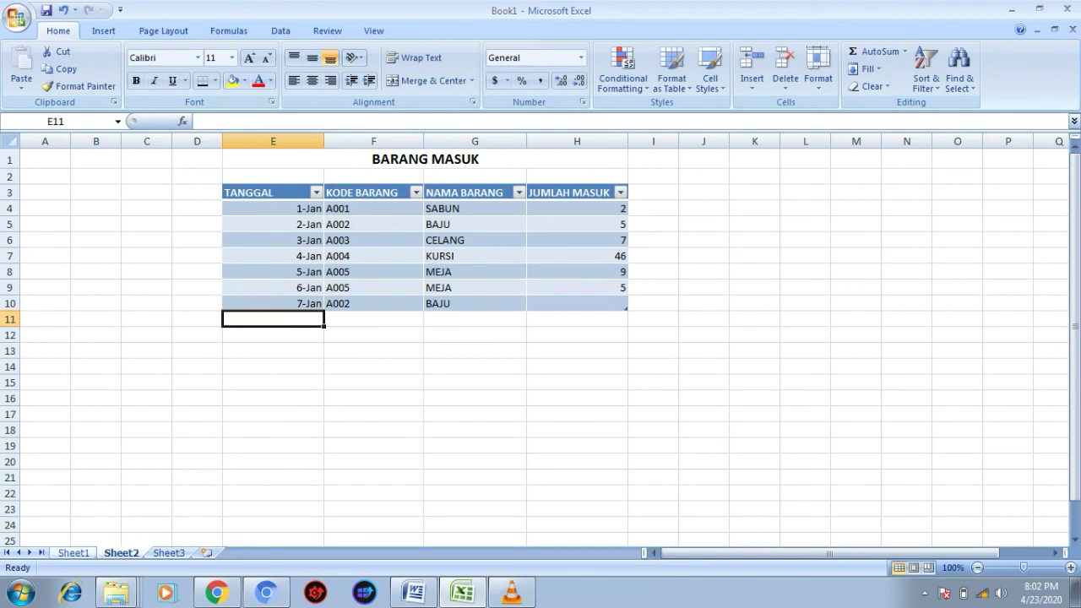
Enter 20 as JUMLAH MASUK for the 7-Jan row on Sheet2 and check the catalogue's MASUK column on Sheet1
{"action": "left_click", "coordinate": [73, 553]}
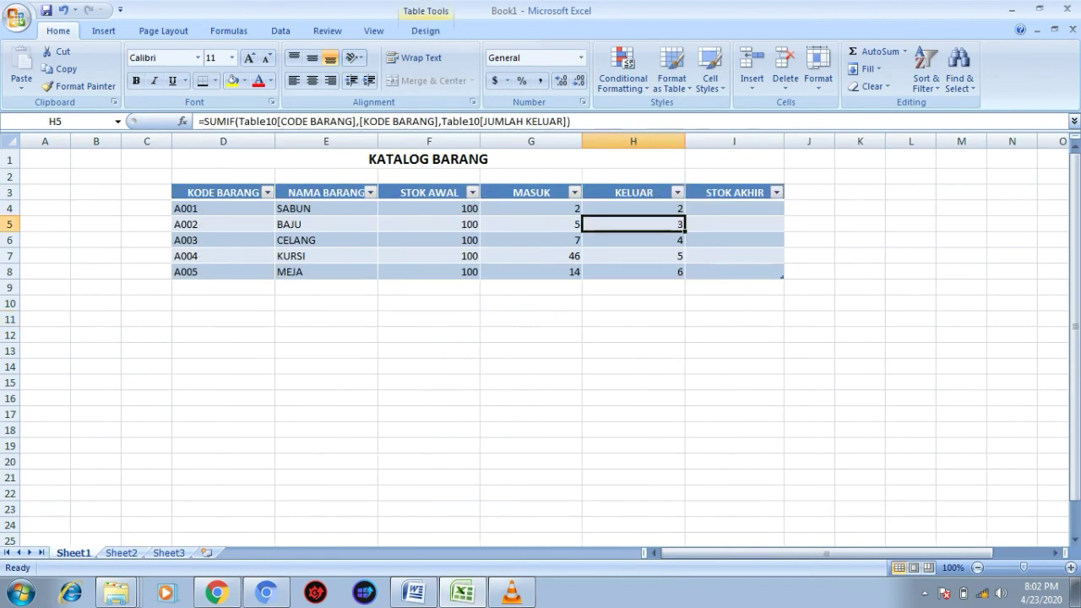
{"action": "left_click", "coordinate": [121, 553]}
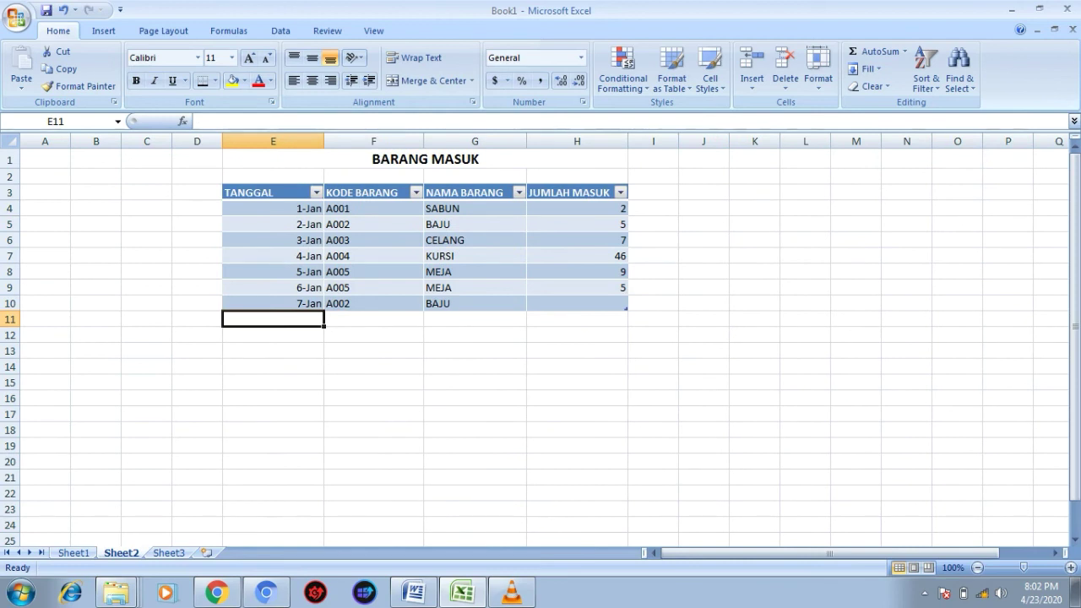
{"action": "left_click", "coordinate": [576, 303]}
{"action": "type", "text": "20"}
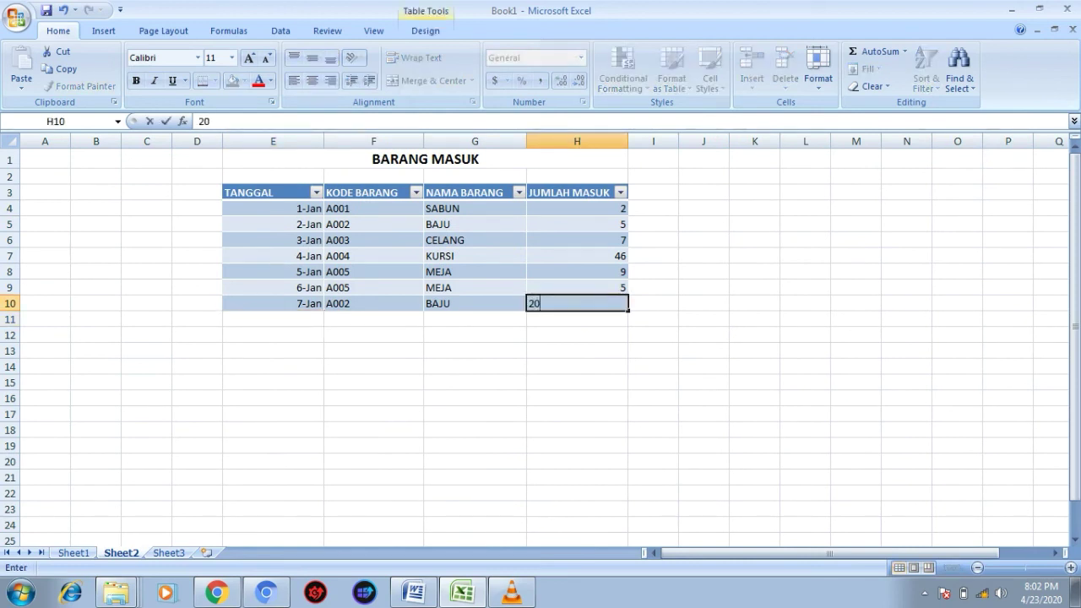
{"action": "key", "text": "Return"}
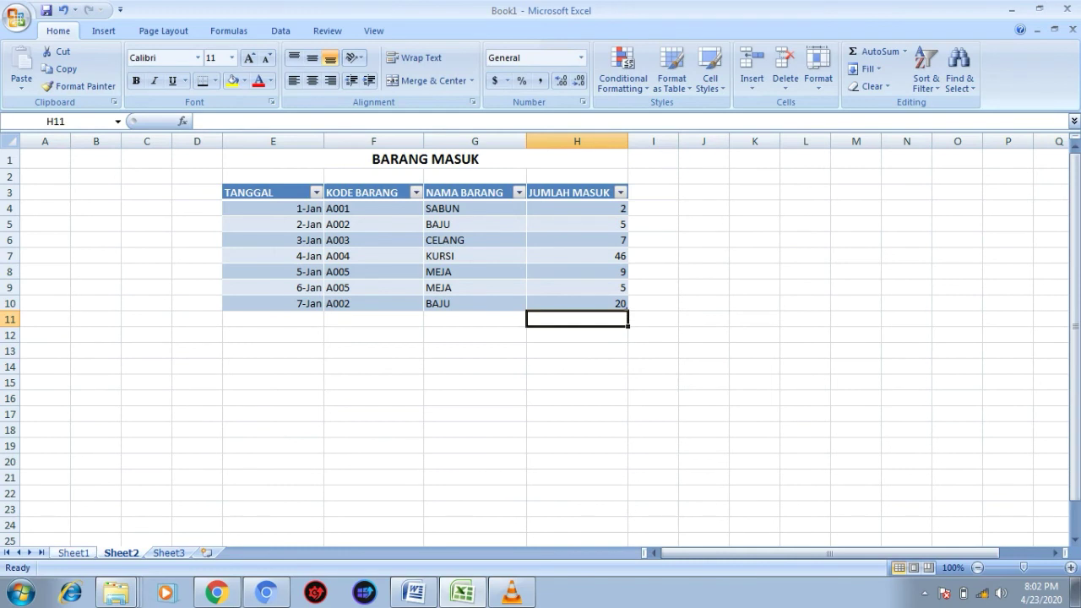
{"action": "left_click", "coordinate": [73, 552]}
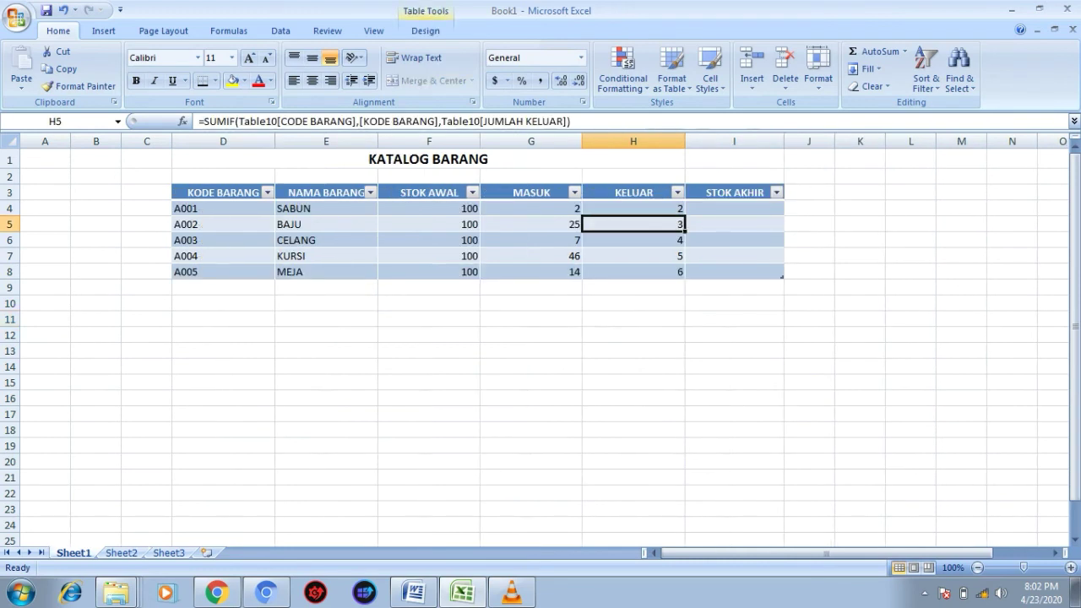
Add a row to Sheet3's BARANG KELUAR table in row 9, dated 6-Jan with CODE BARANG A003
{"action": "left_click", "coordinate": [168, 552]}
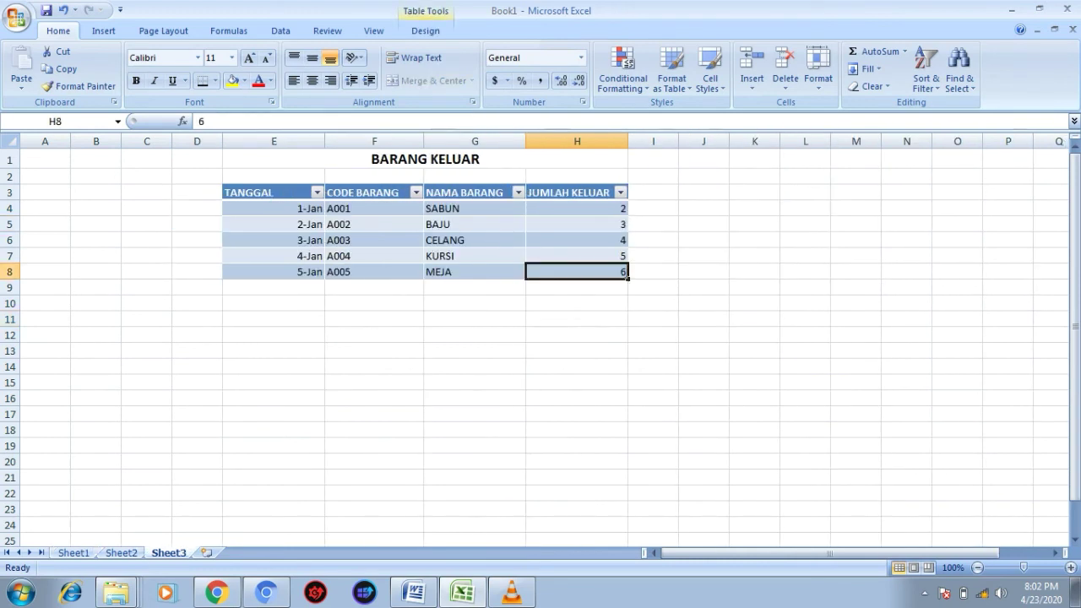
{"action": "left_click", "coordinate": [273, 288]}
{"action": "type", "text": "A"}
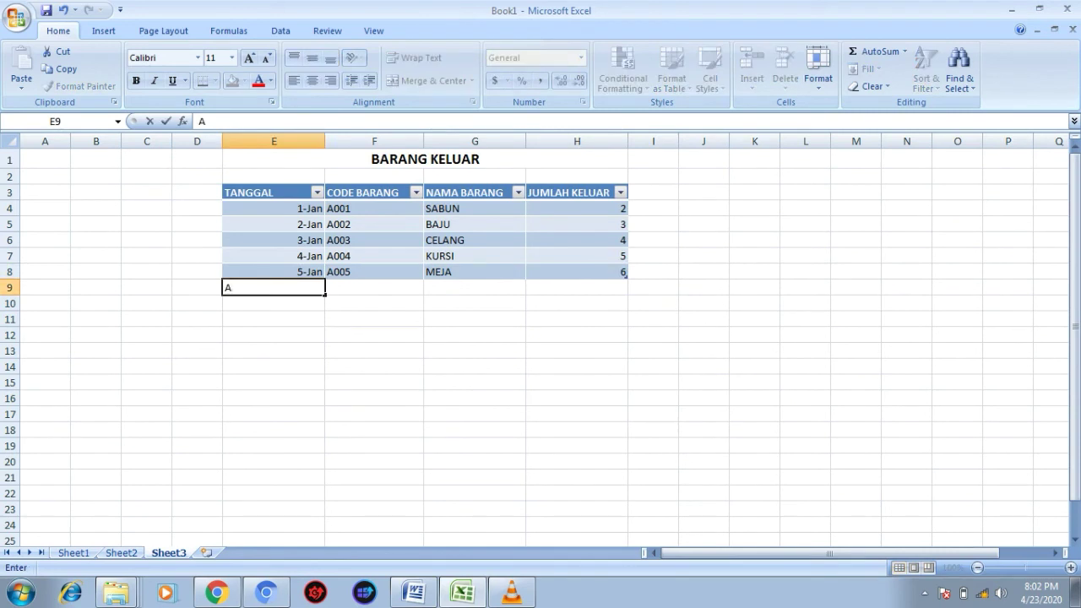
{"action": "key", "text": "BackSpace"}
{"action": "type", "text": "6 J"}
{"action": "key", "text": "BackSpace"}
{"action": "type", "text": "JAN"}
{"action": "key", "text": "Tab"}
{"action": "type", "text": "A003"}
{"action": "key", "text": "Return"}
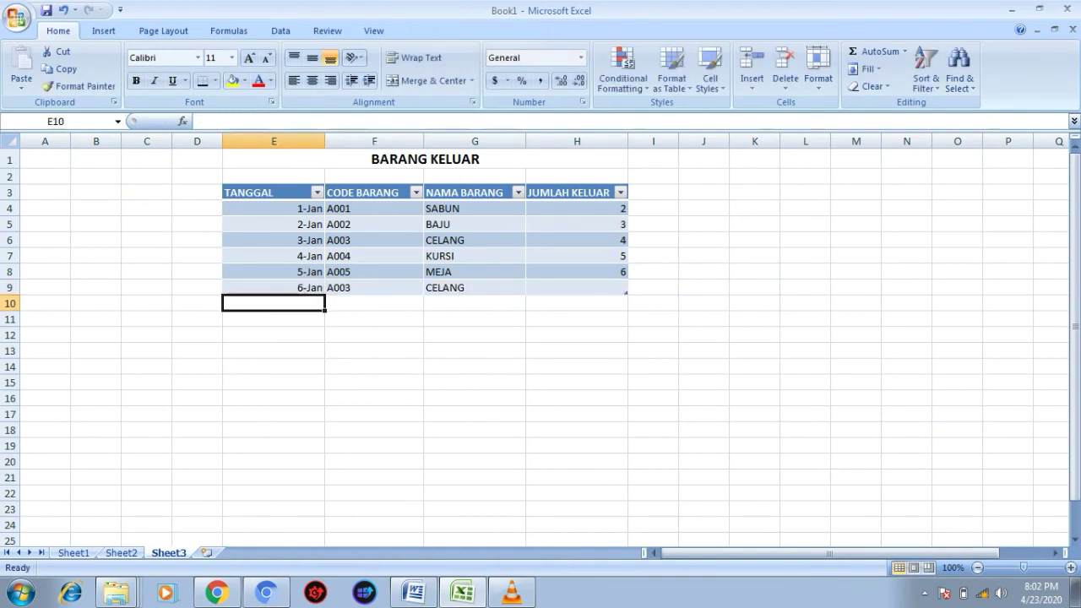
Enter 2 as JUMLAH KELUAR for the 6-Jan row on Sheet3 and check A003's KELUAR cell in Sheet1's catalogue
{"action": "left_click", "coordinate": [73, 553]}
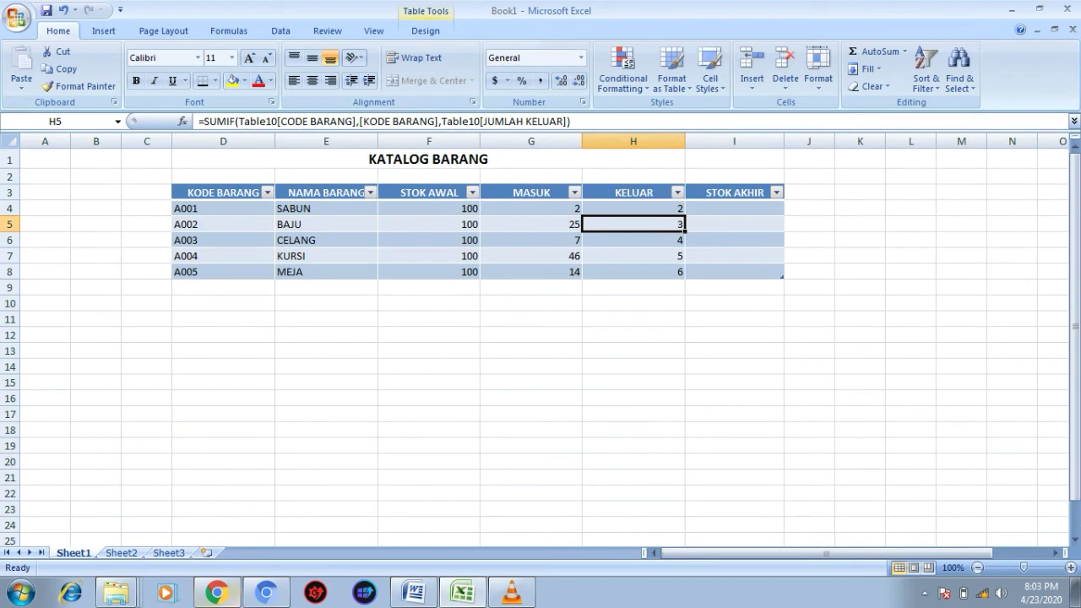
{"action": "left_click", "coordinate": [168, 553]}
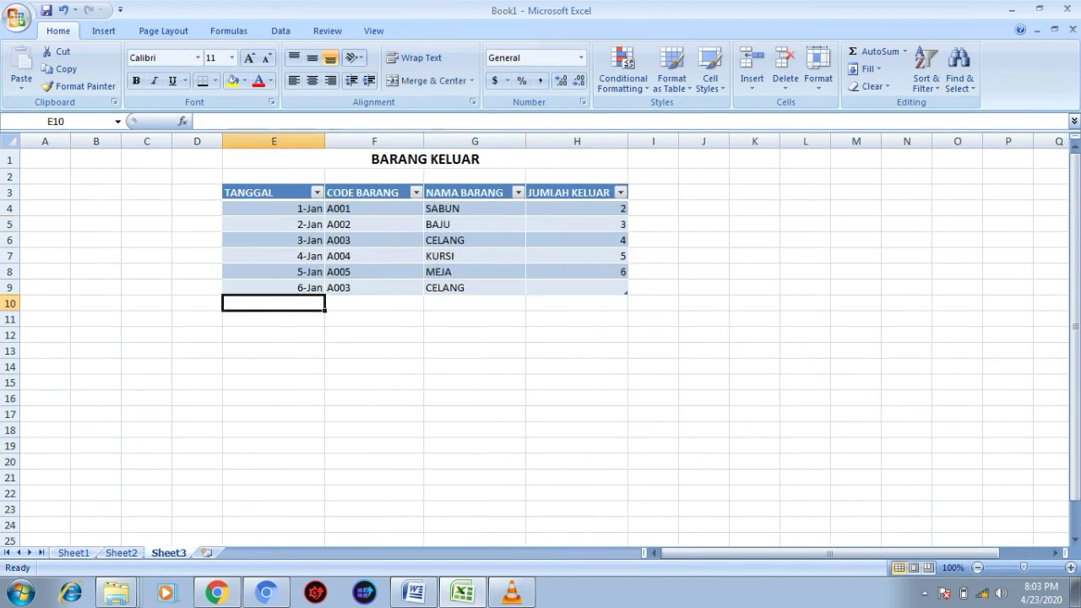
{"action": "left_click", "coordinate": [577, 288]}
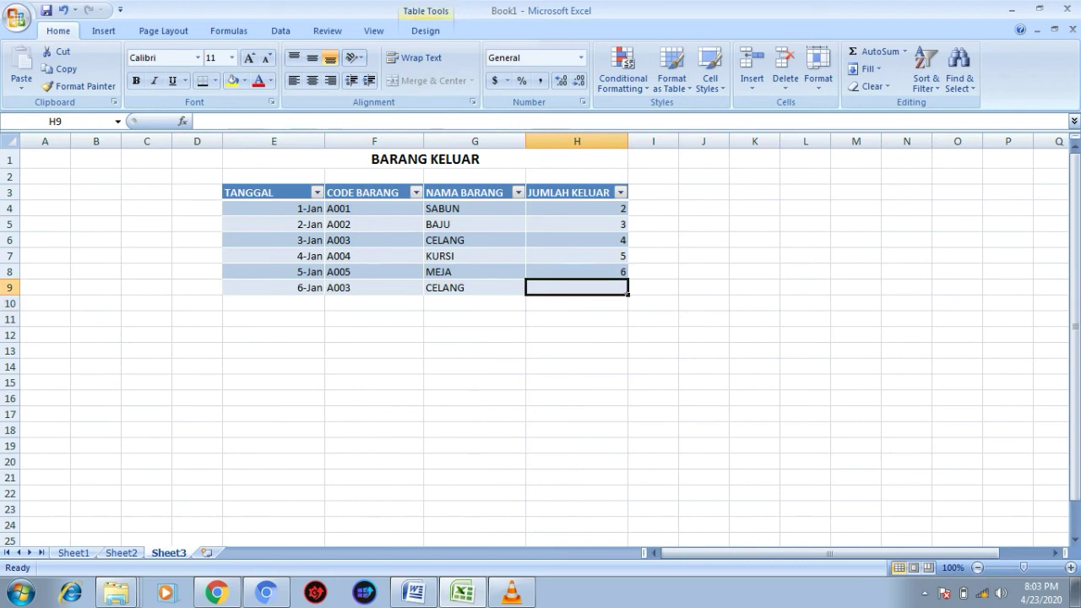
{"action": "type", "text": "2"}
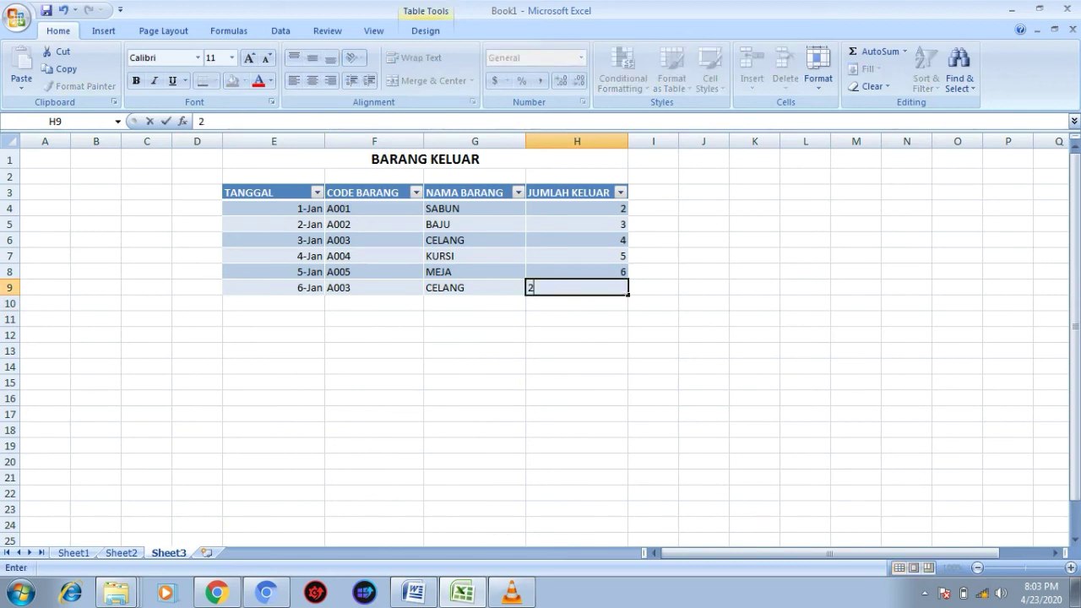
{"action": "key", "text": "Return"}
{"action": "key", "text": "Return"}
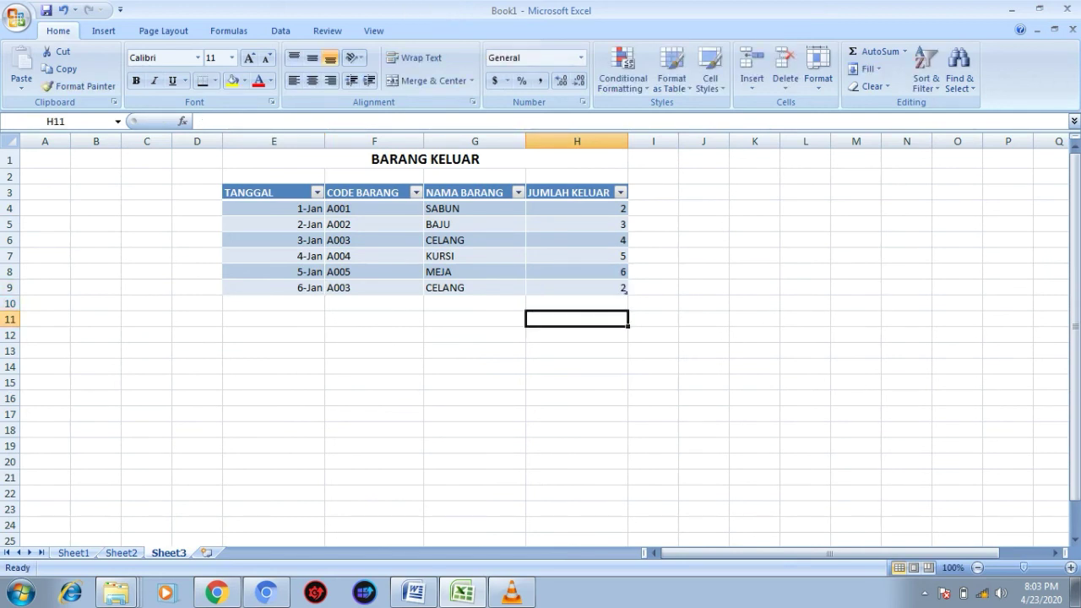
{"action": "left_click", "coordinate": [73, 552]}
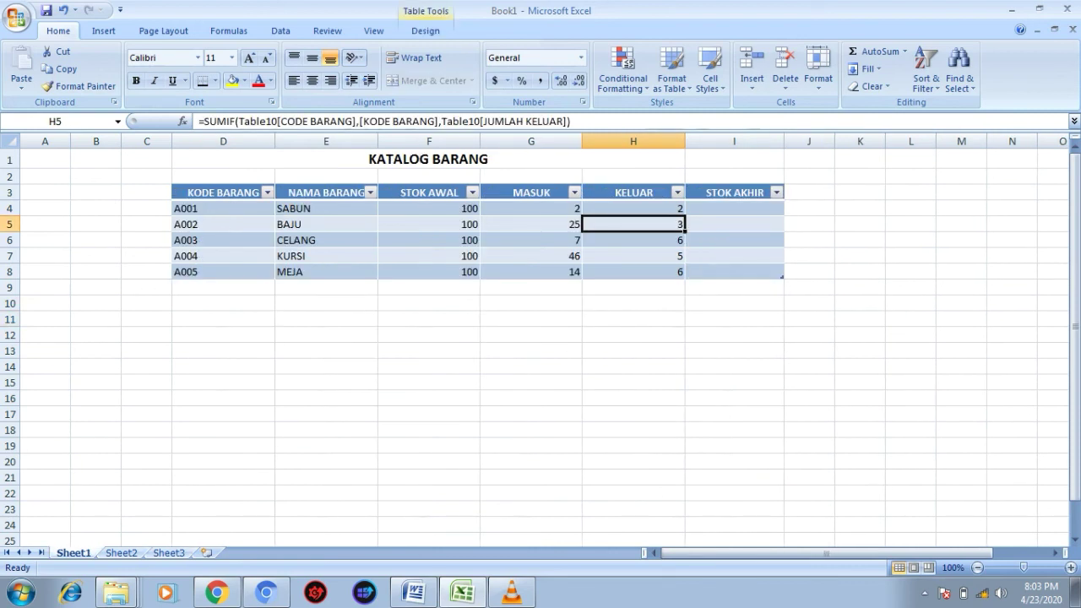
{"action": "left_click", "coordinate": [633, 240]}
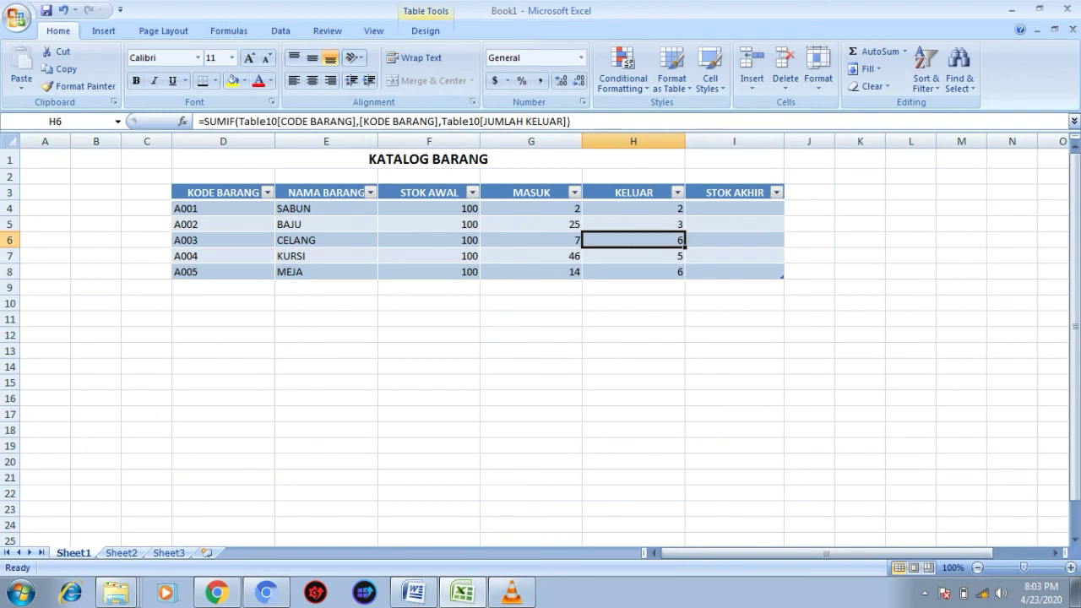
Fill the catalogue's STOK AKHIR column on Sheet1 with a formula calculating STOK AWAL plus MASUK minus KELUAR
{"action": "left_click", "coordinate": [734, 208]}
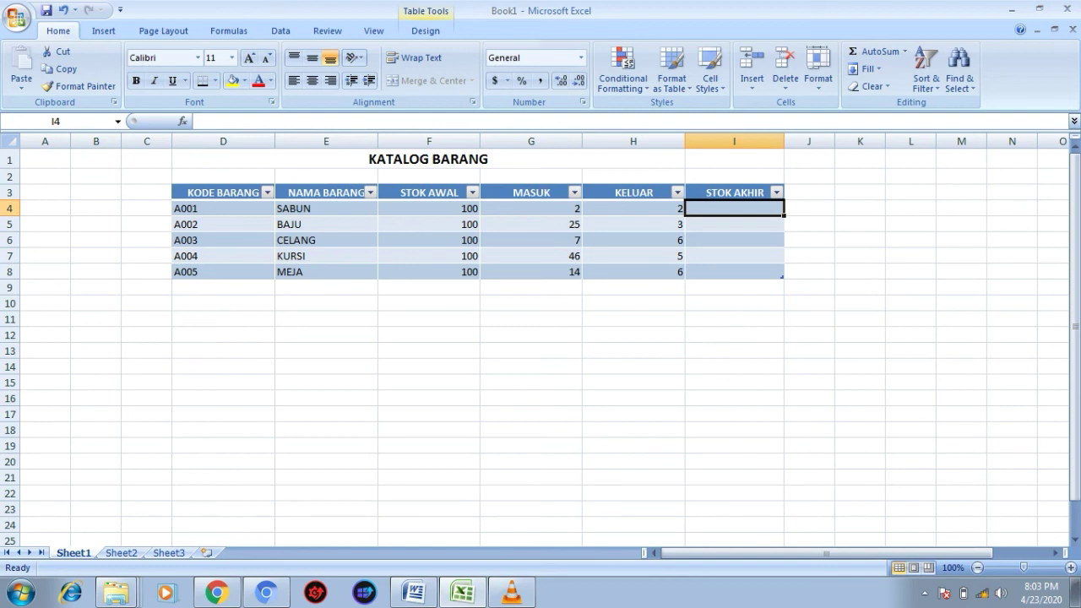
{"action": "type", "text": "="}
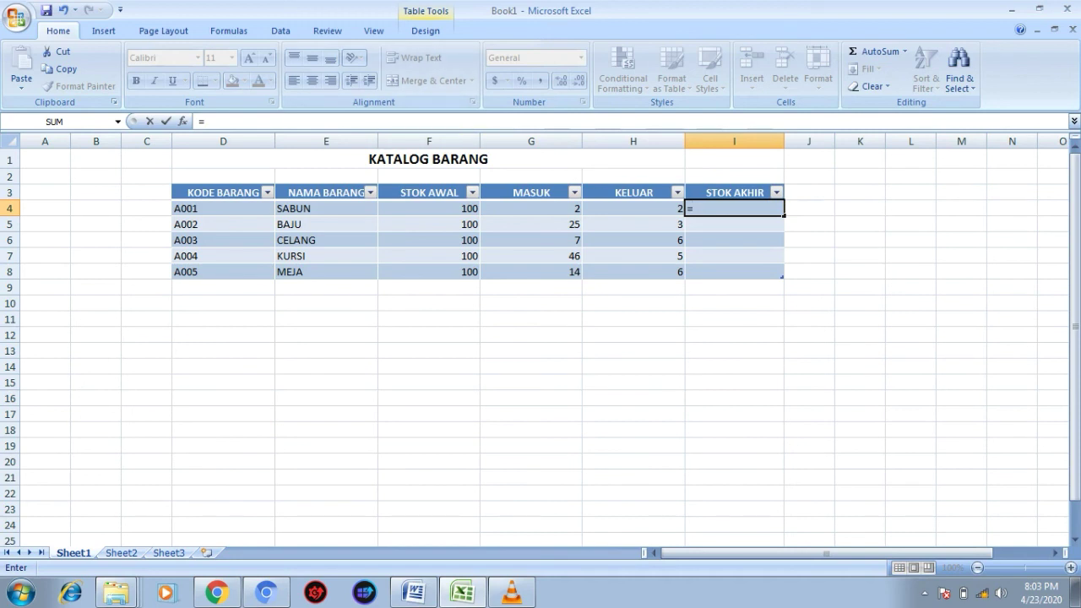
{"action": "left_click", "coordinate": [429, 208]}
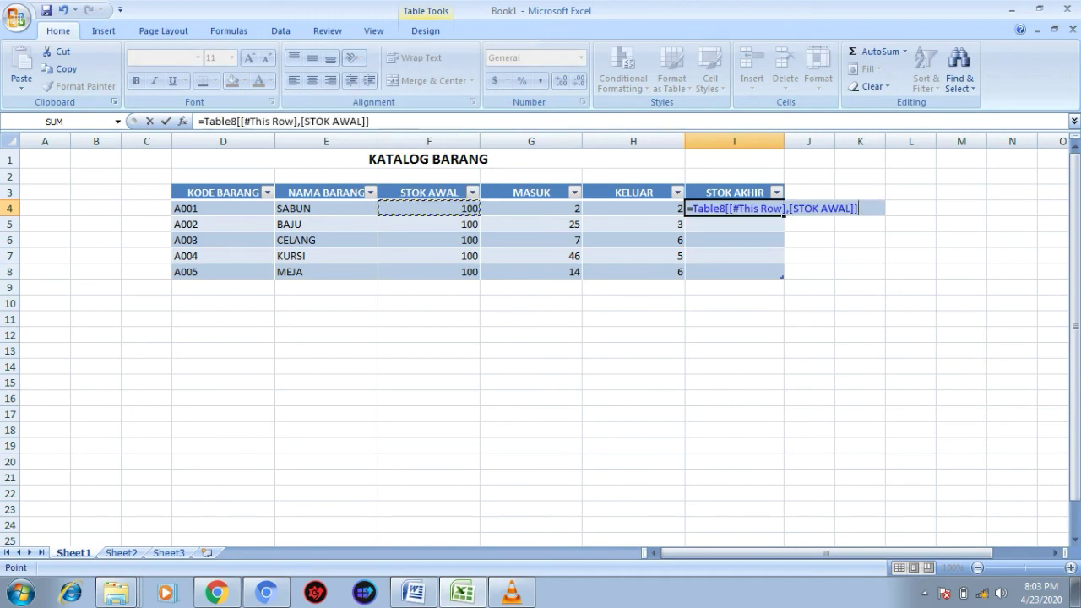
{"action": "type", "text": "+"}
{"action": "left_click", "coordinate": [531, 209]}
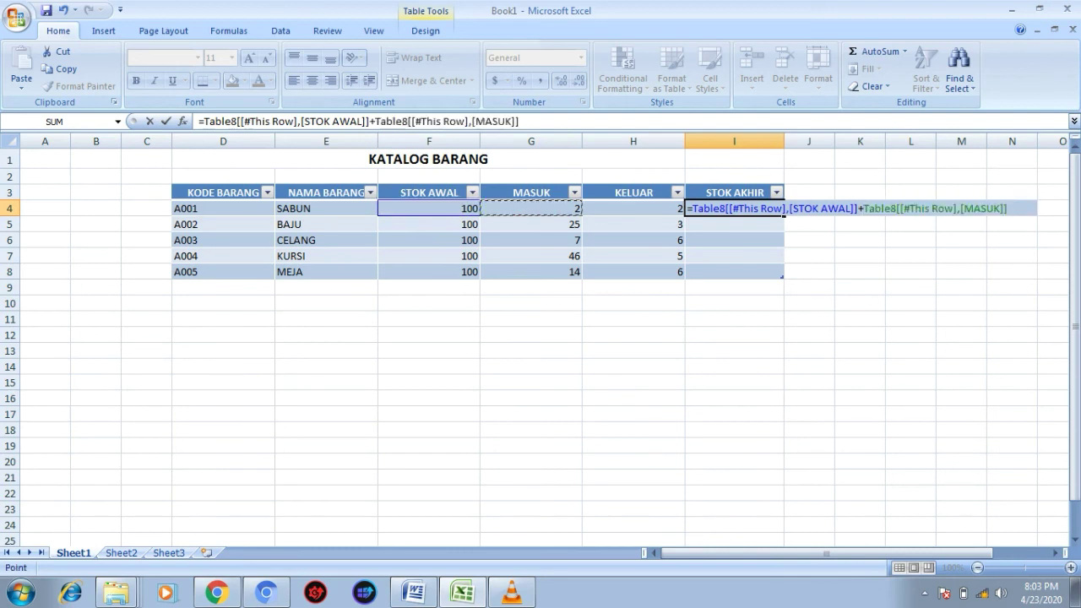
{"action": "type", "text": "-"}
{"action": "left_click", "coordinate": [633, 209]}
{"action": "key", "text": "Return"}
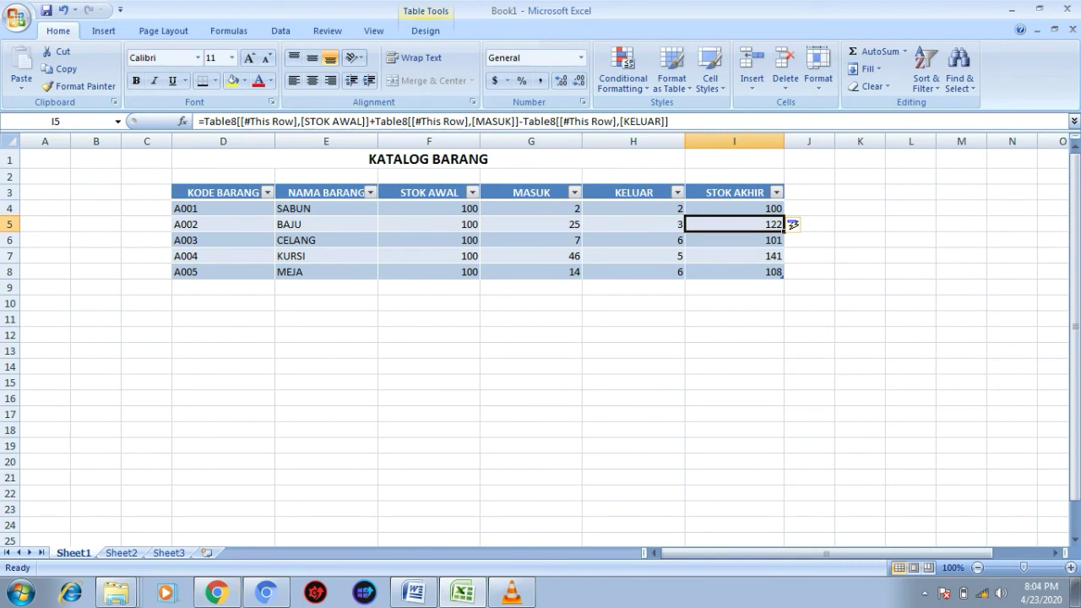
Change JUMLAH MASUK to 80 for the 6-Jan row on Sheet2 and compare the entries with Sheet1's catalogue
{"action": "key", "text": "ctrl+Page_Down"}
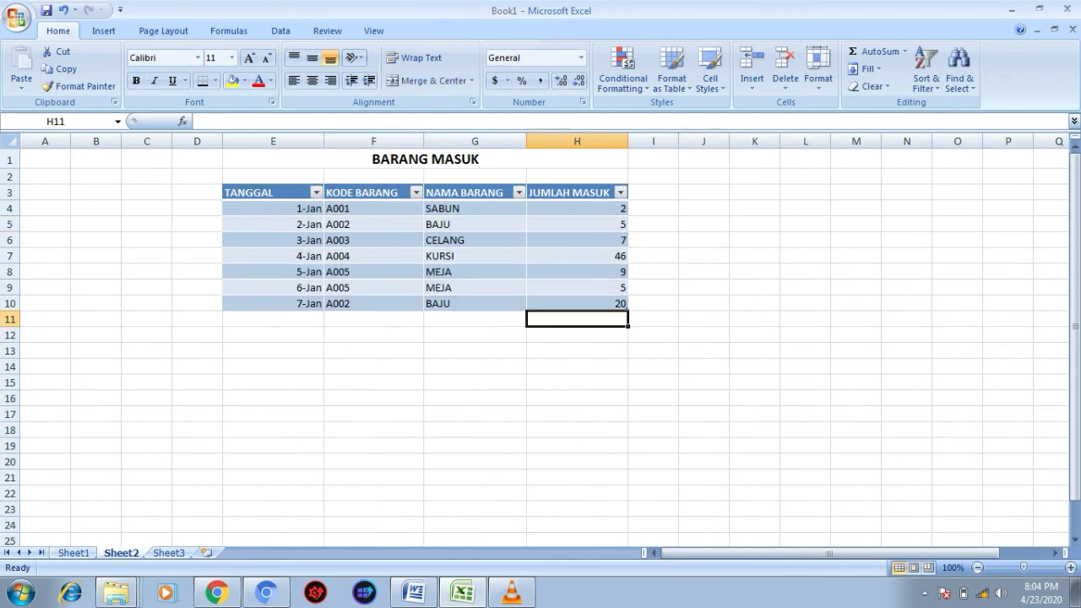
{"action": "left_click", "coordinate": [577, 288]}
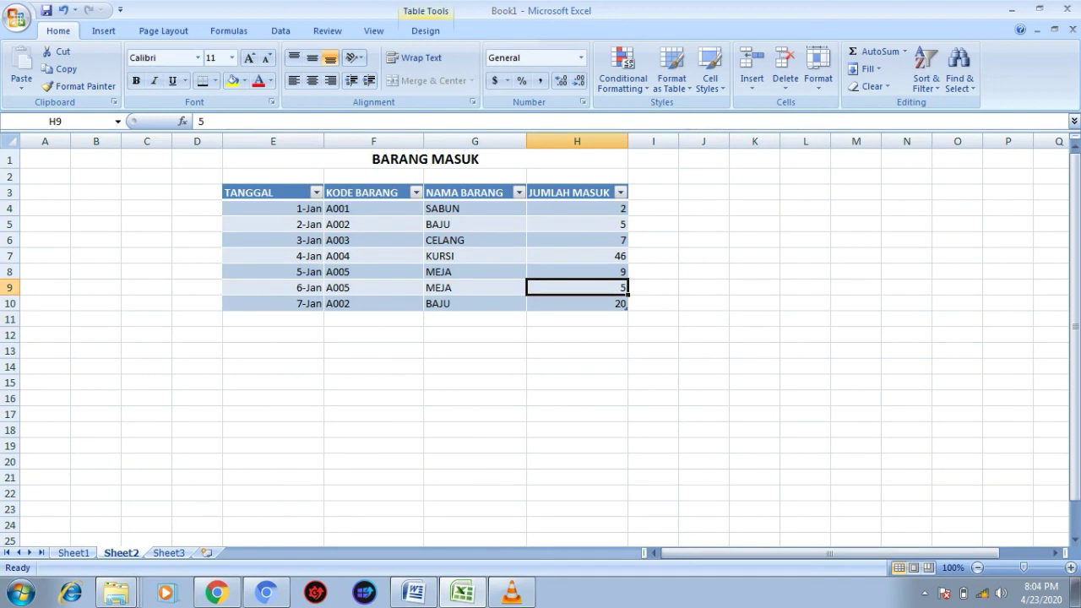
{"action": "type", "text": "80"}
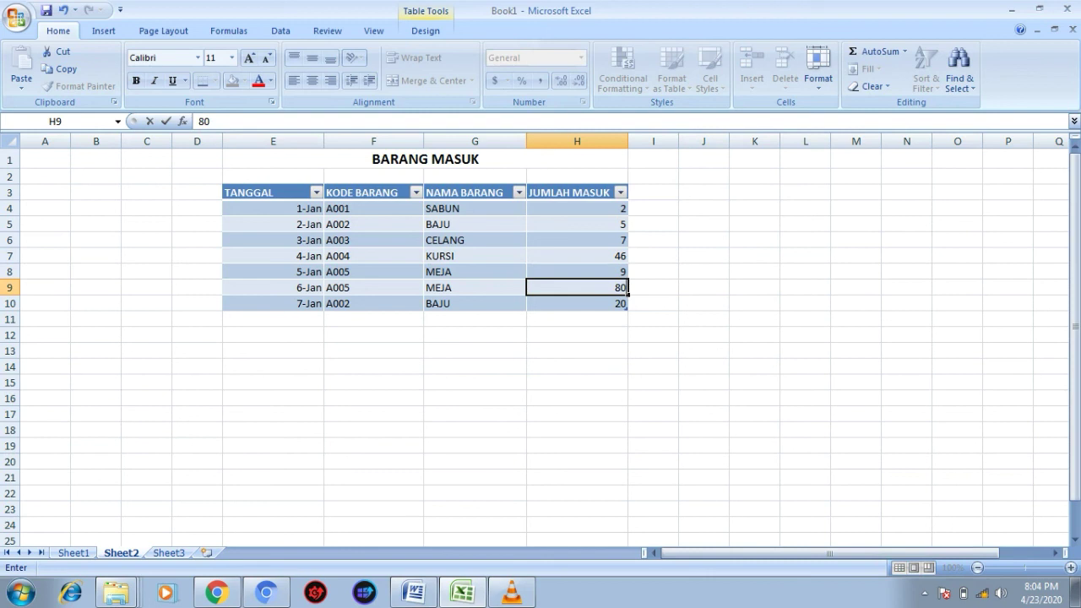
{"action": "left_click", "coordinate": [74, 553]}
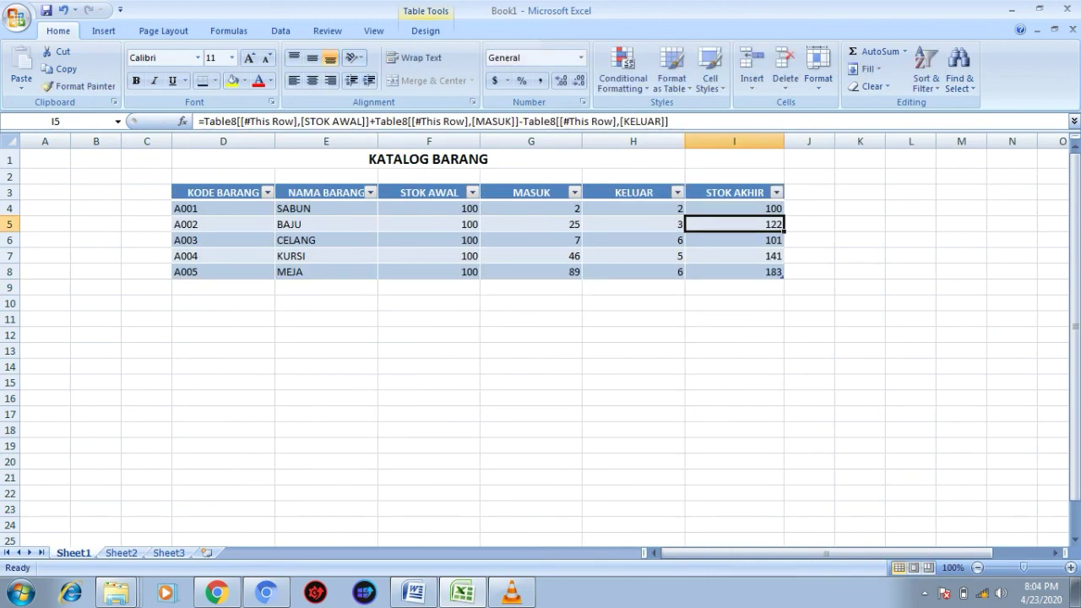
{"action": "left_click", "coordinate": [121, 553]}
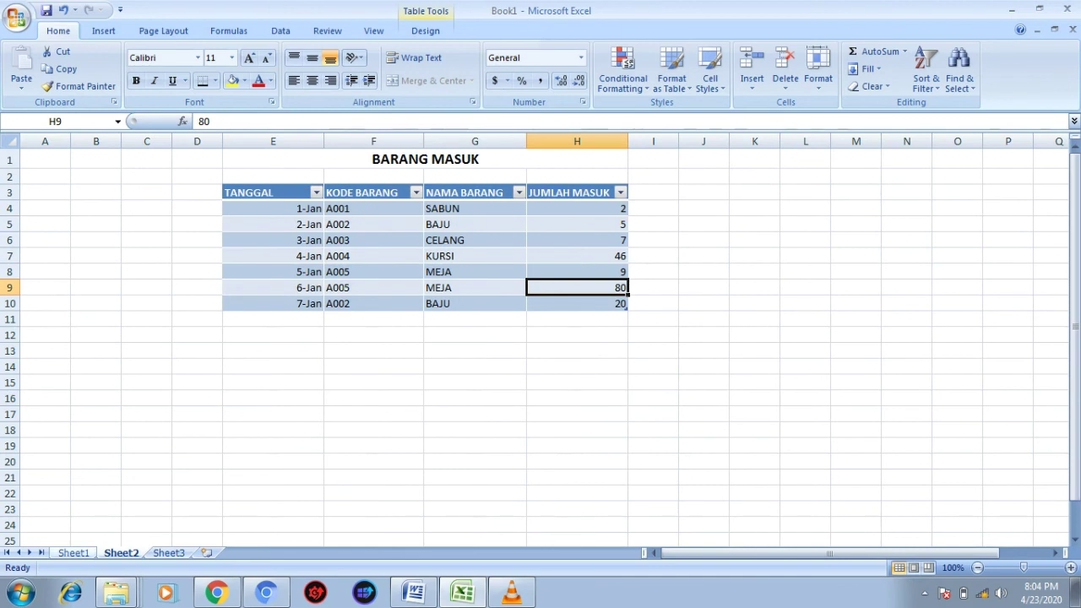
{"action": "left_click", "coordinate": [74, 553]}
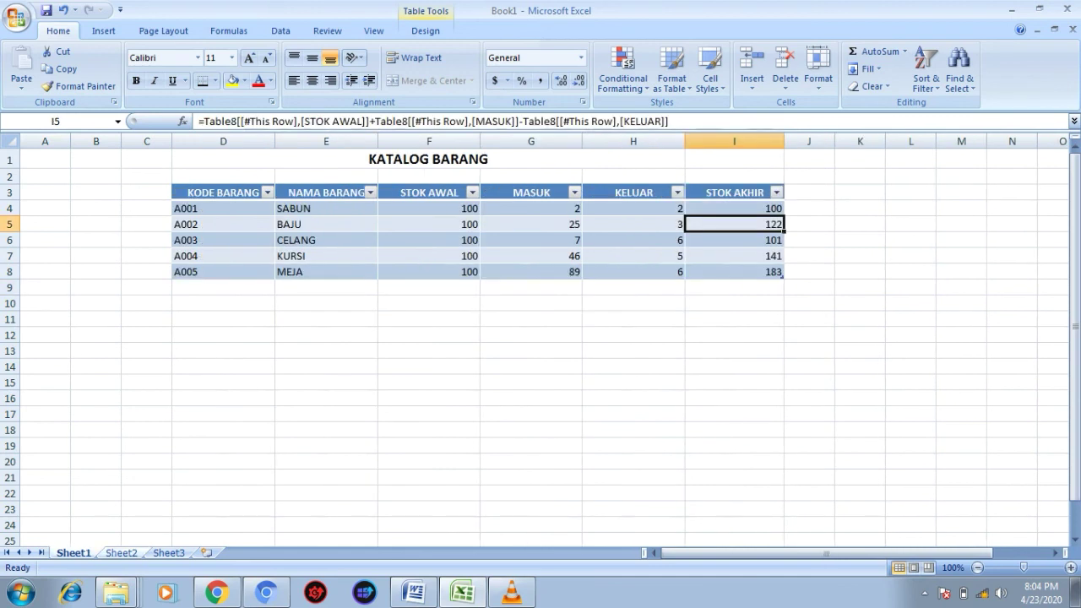
{"action": "left_click", "coordinate": [120, 554]}
{"action": "left_click", "coordinate": [577, 303]}
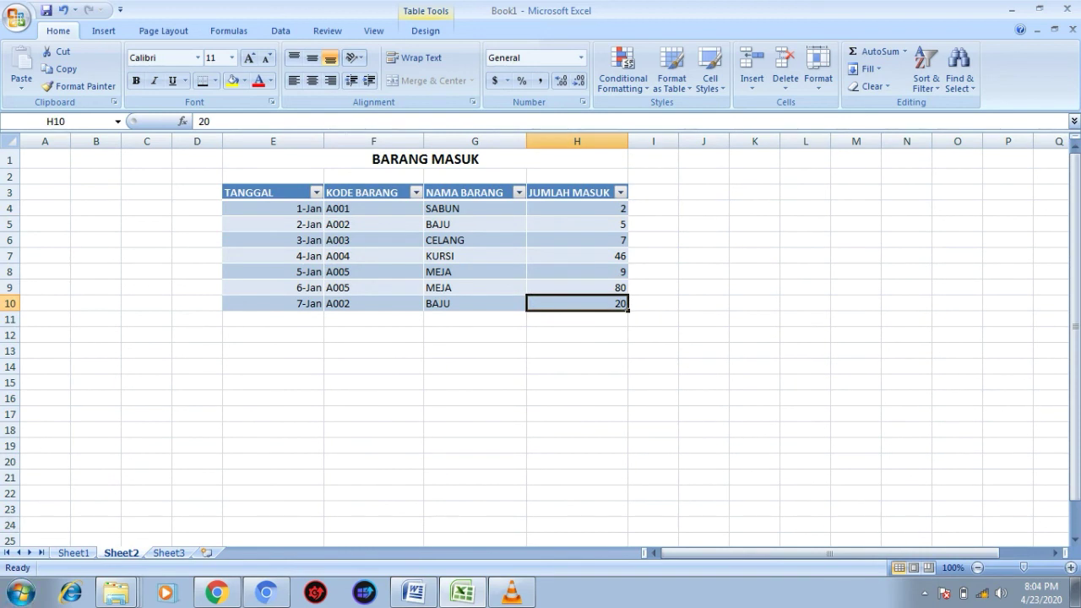
{"action": "left_click", "coordinate": [73, 553]}
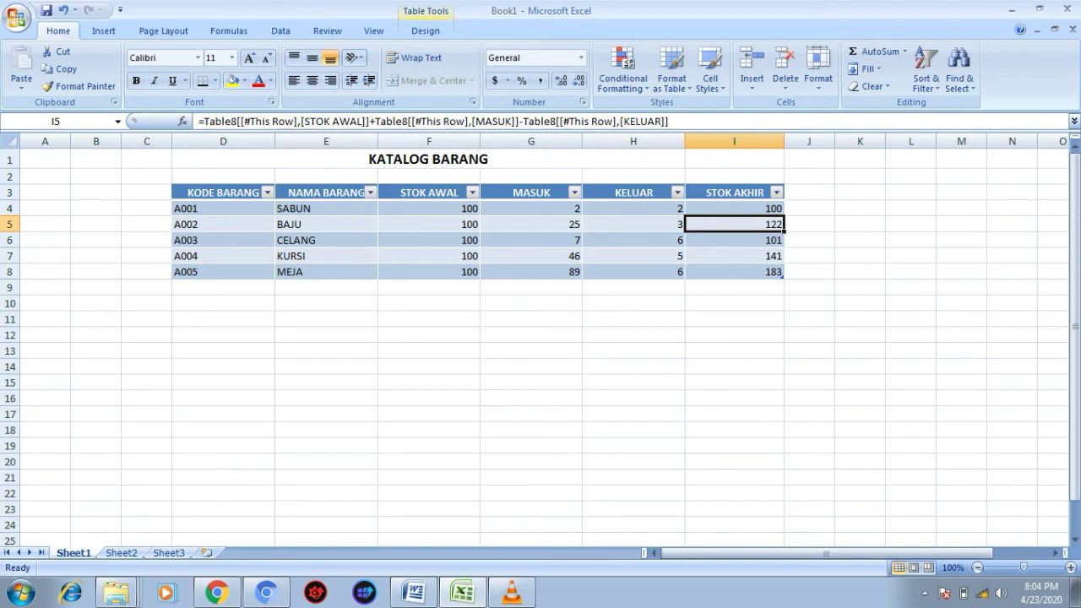
Minimize the Excel workbook and the Documents library window to get to the VLC media player
{"action": "left_click", "coordinate": [463, 592]}
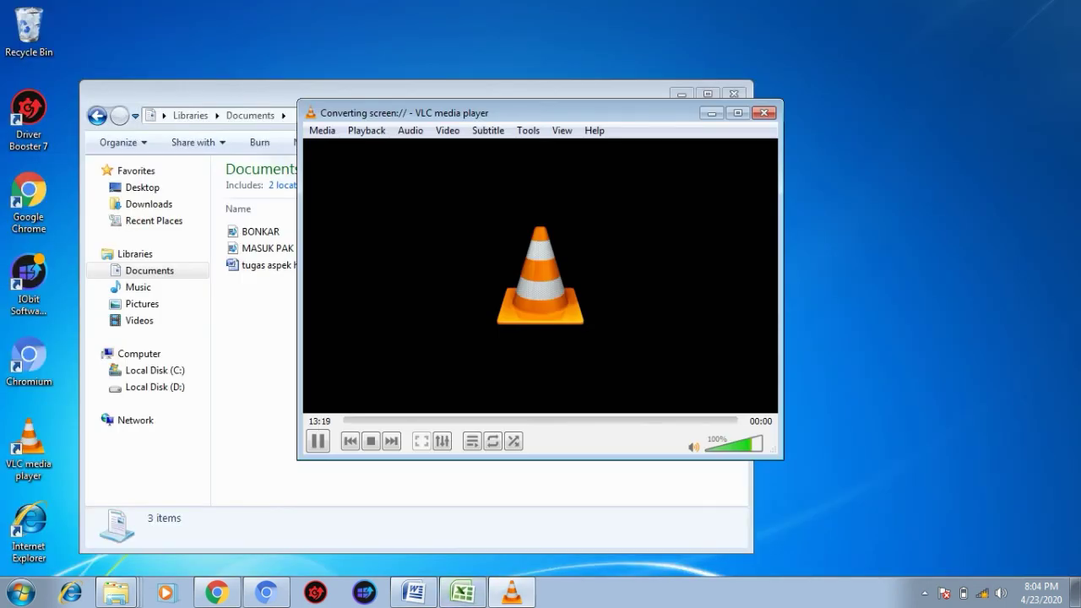
{"action": "left_click", "coordinate": [473, 489]}
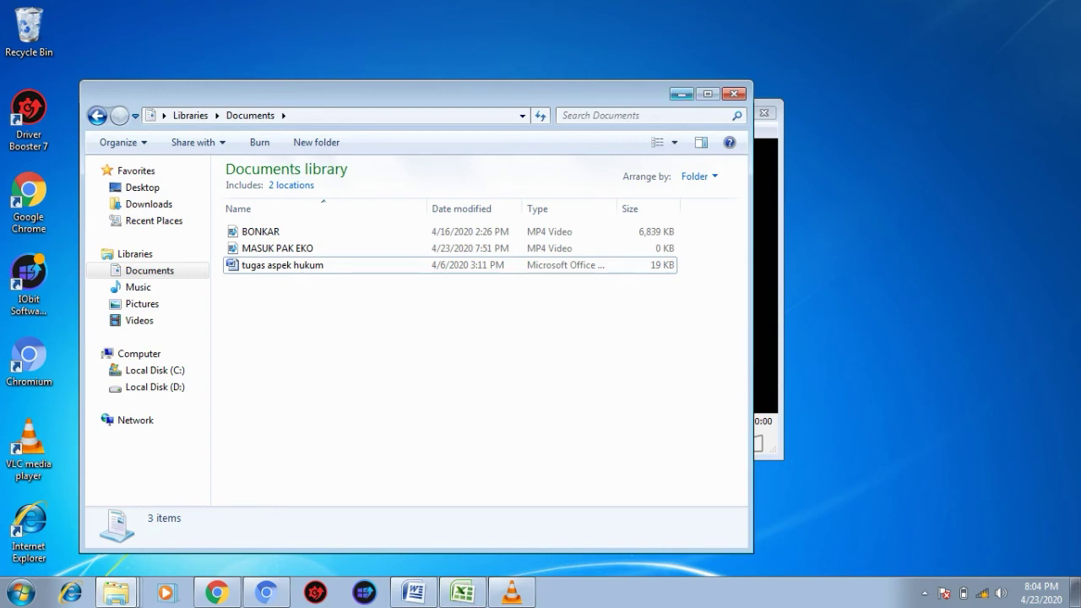
{"action": "left_click", "coordinate": [681, 93]}
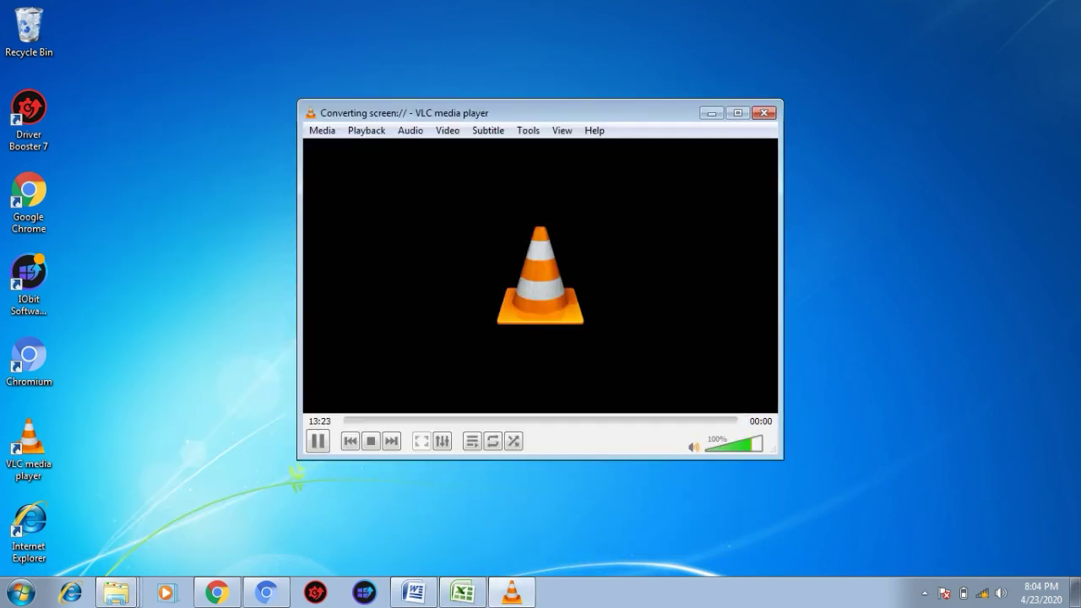